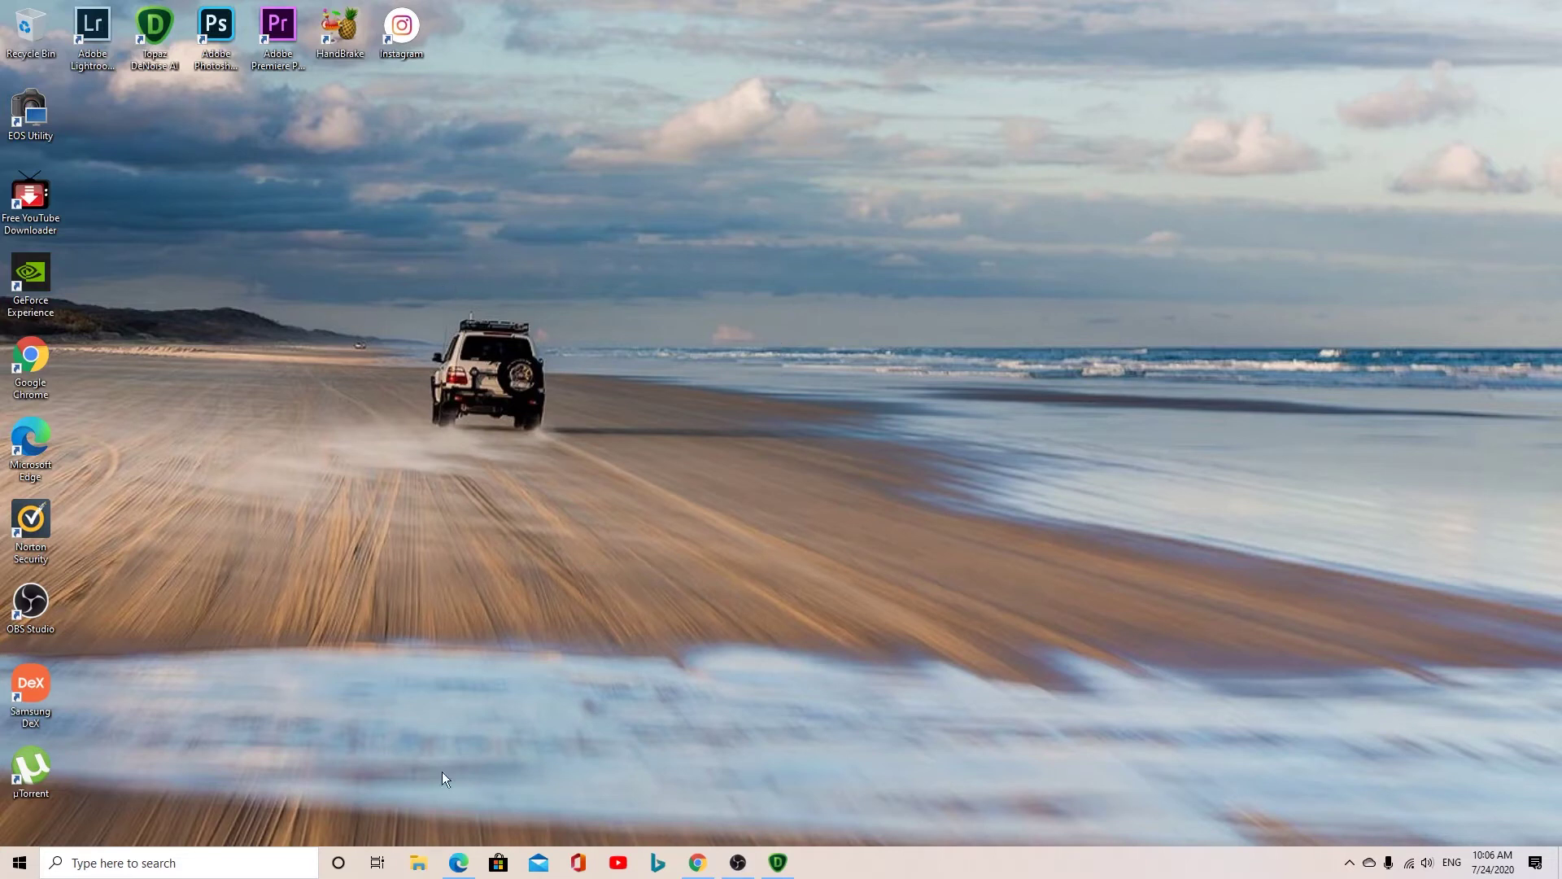
# Step: Browse the PHOTOGRAPHY folder in File Explorer and preview the egret photo full screen
pyautogui.click(419, 863)
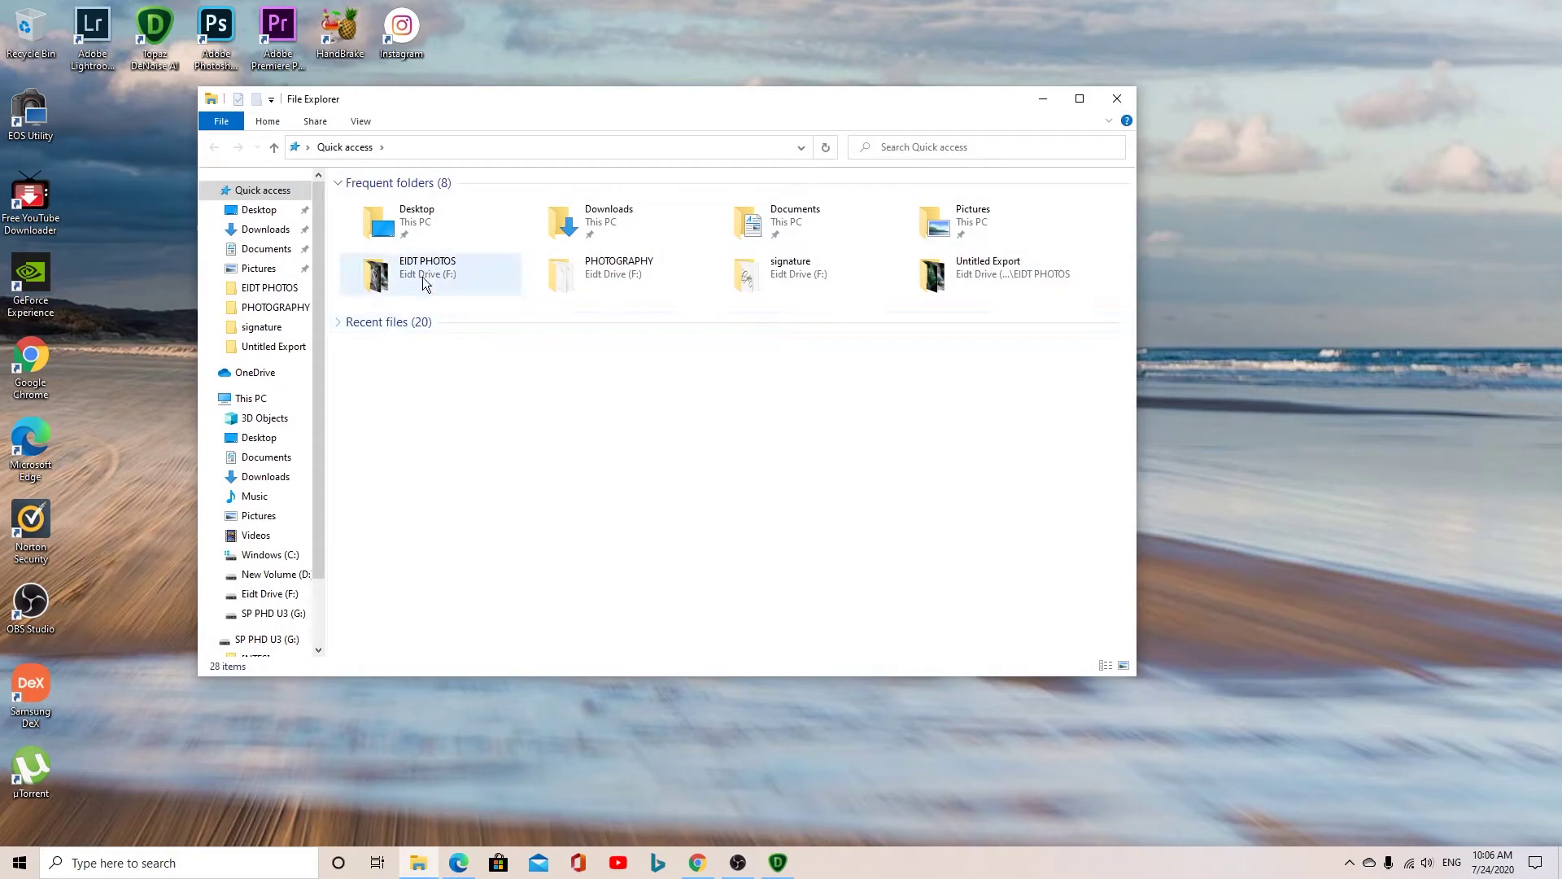
pyautogui.click(607, 275)
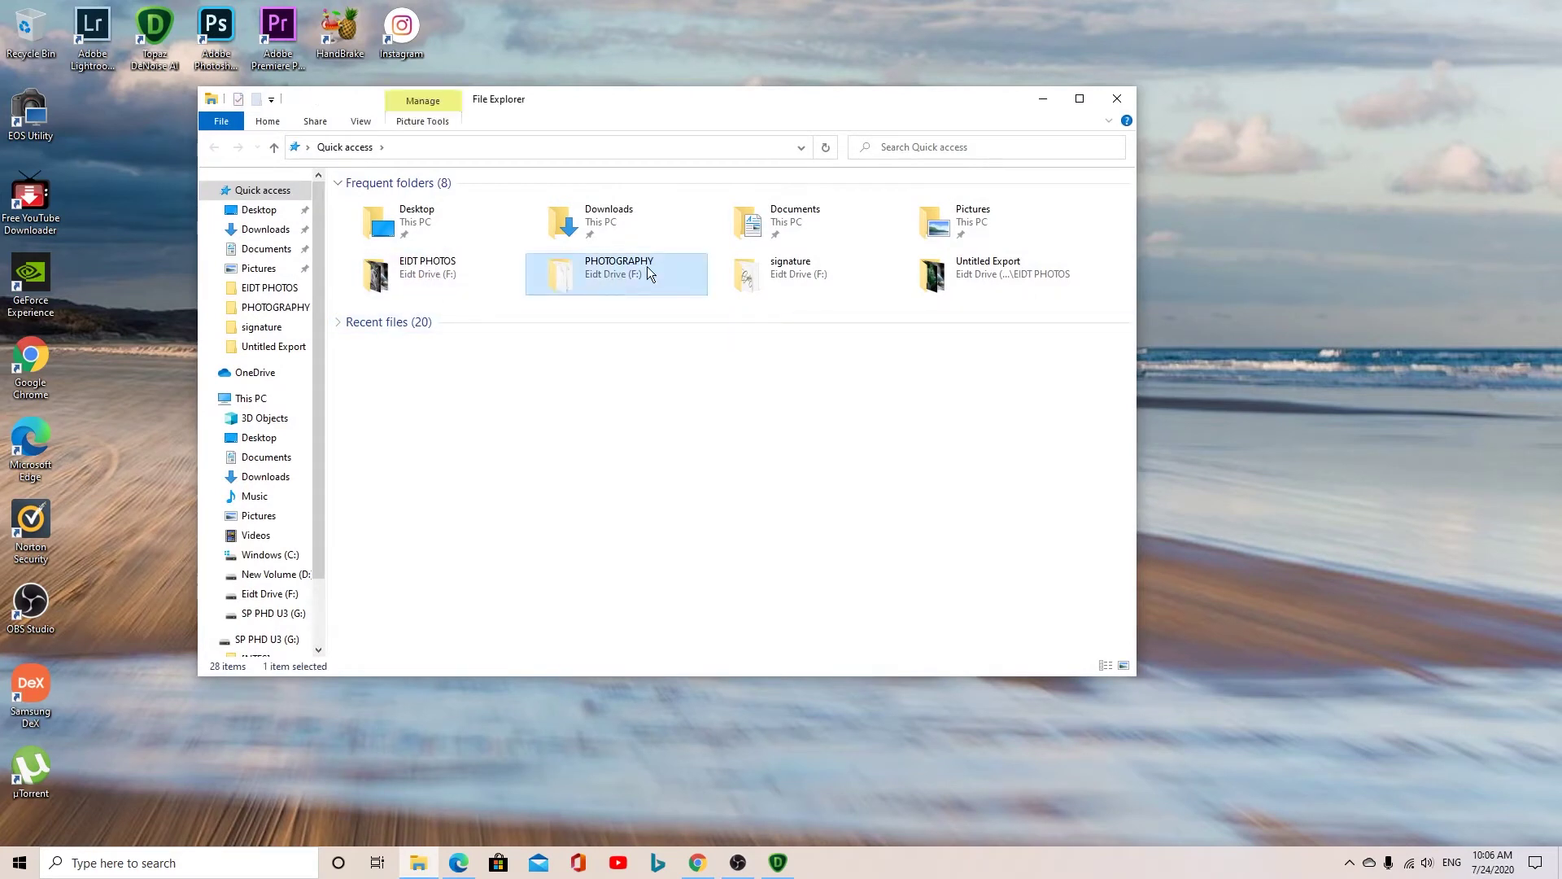
pyautogui.doubleClick(597, 268)
pyautogui.scroll(-5, 840, 438)
pyautogui.scroll(5, 842, 445)
pyautogui.scroll(-10, 843, 445)
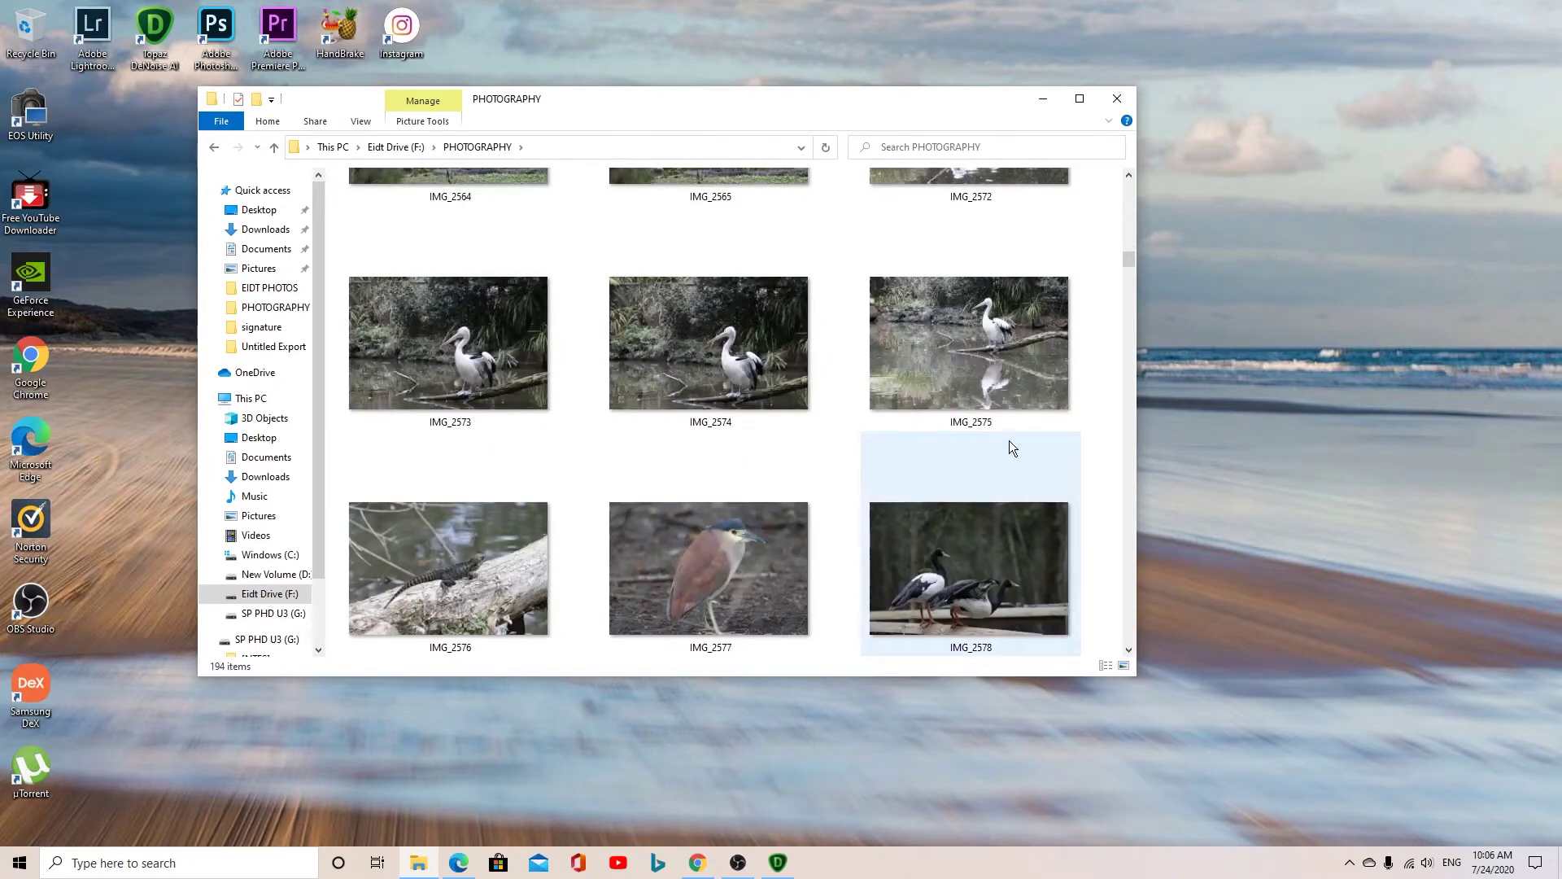
pyautogui.scroll(-5, 984, 444)
pyautogui.scroll(-3, 822, 448)
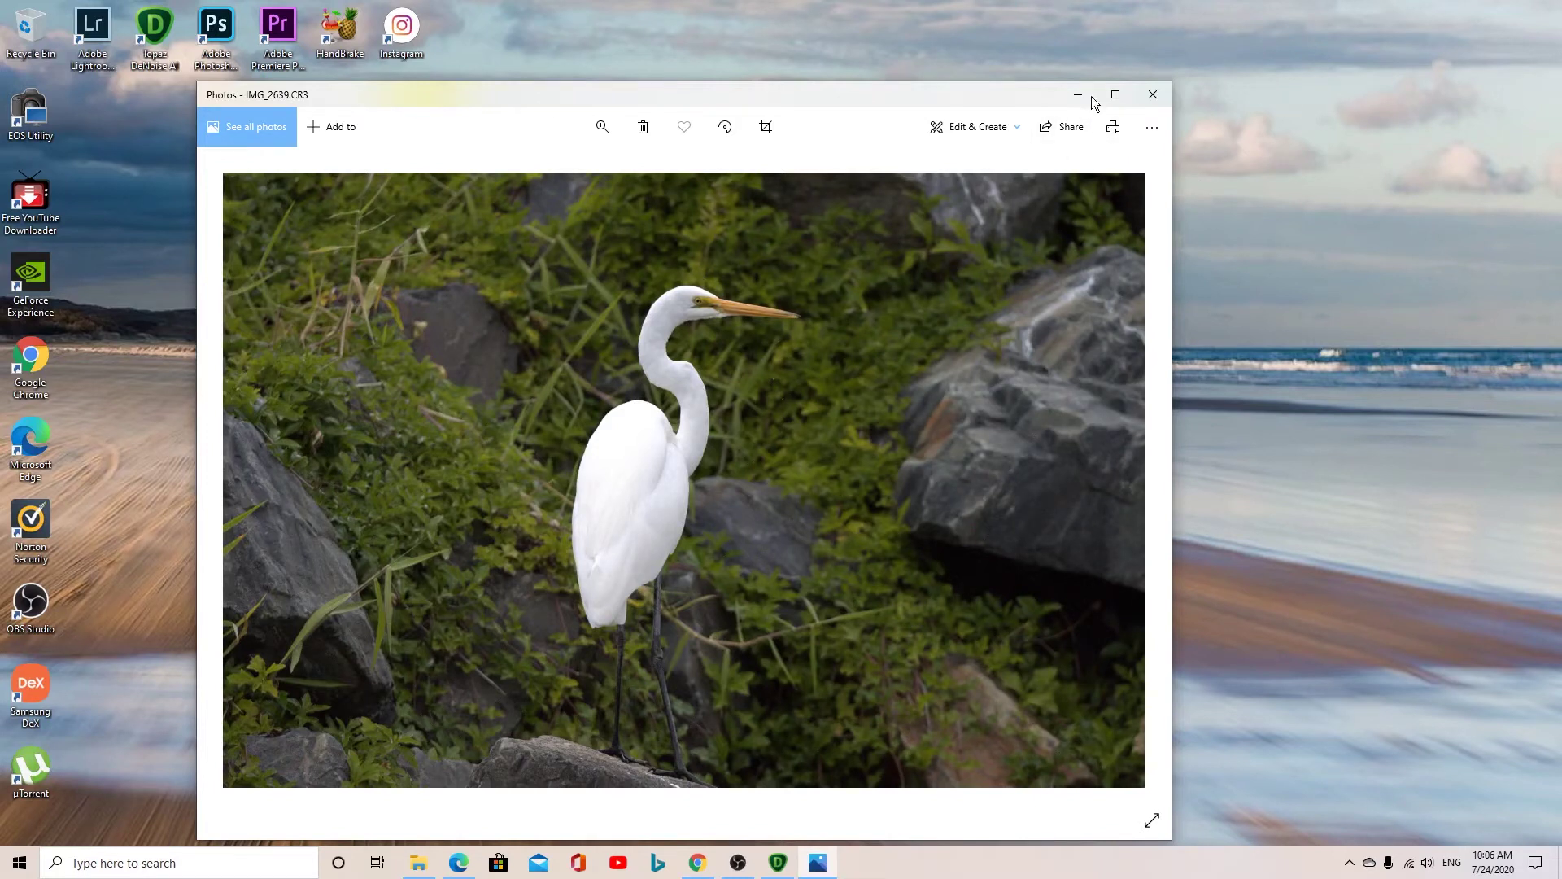
pyautogui.click(1116, 95)
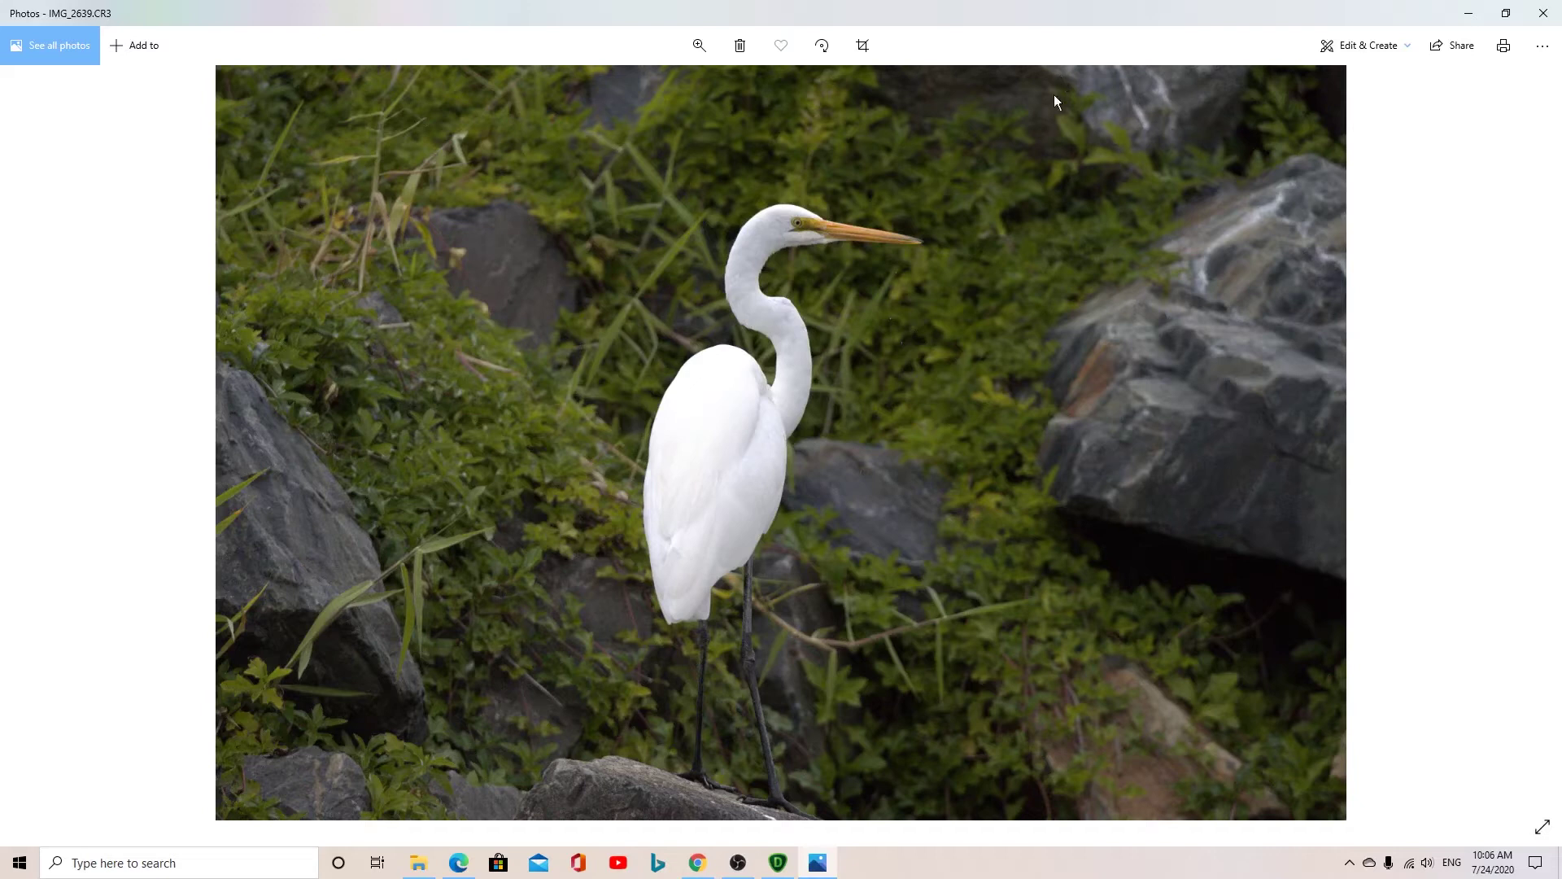
pyautogui.click(1544, 14)
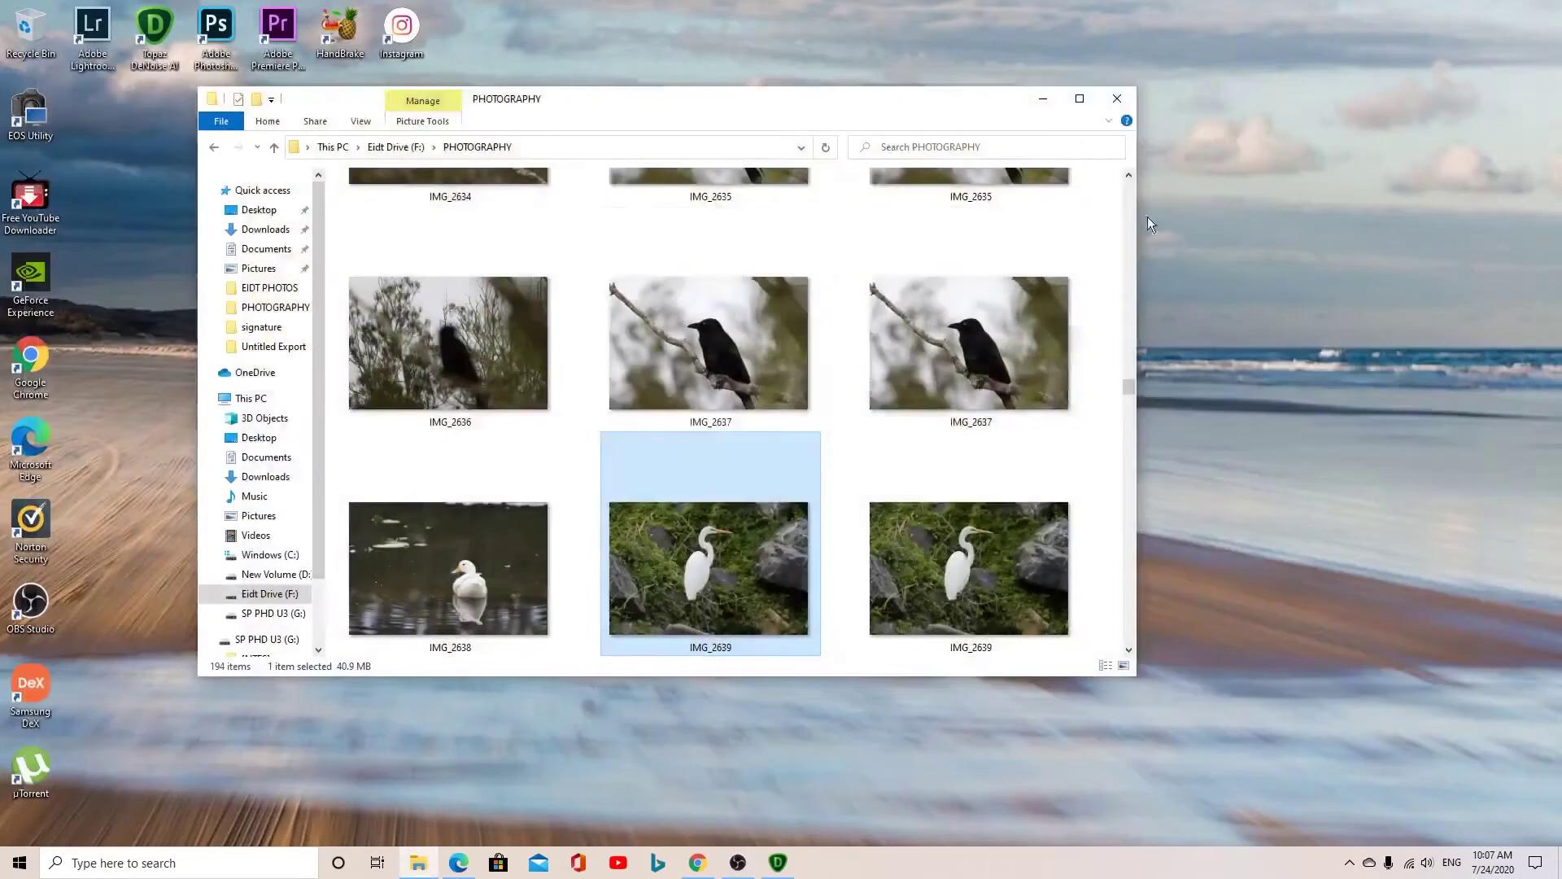
# Step: Launch Lightroom Classic and select the egret photo IMG_2748 in the Develop filmstrip
pyautogui.click(1115, 98)
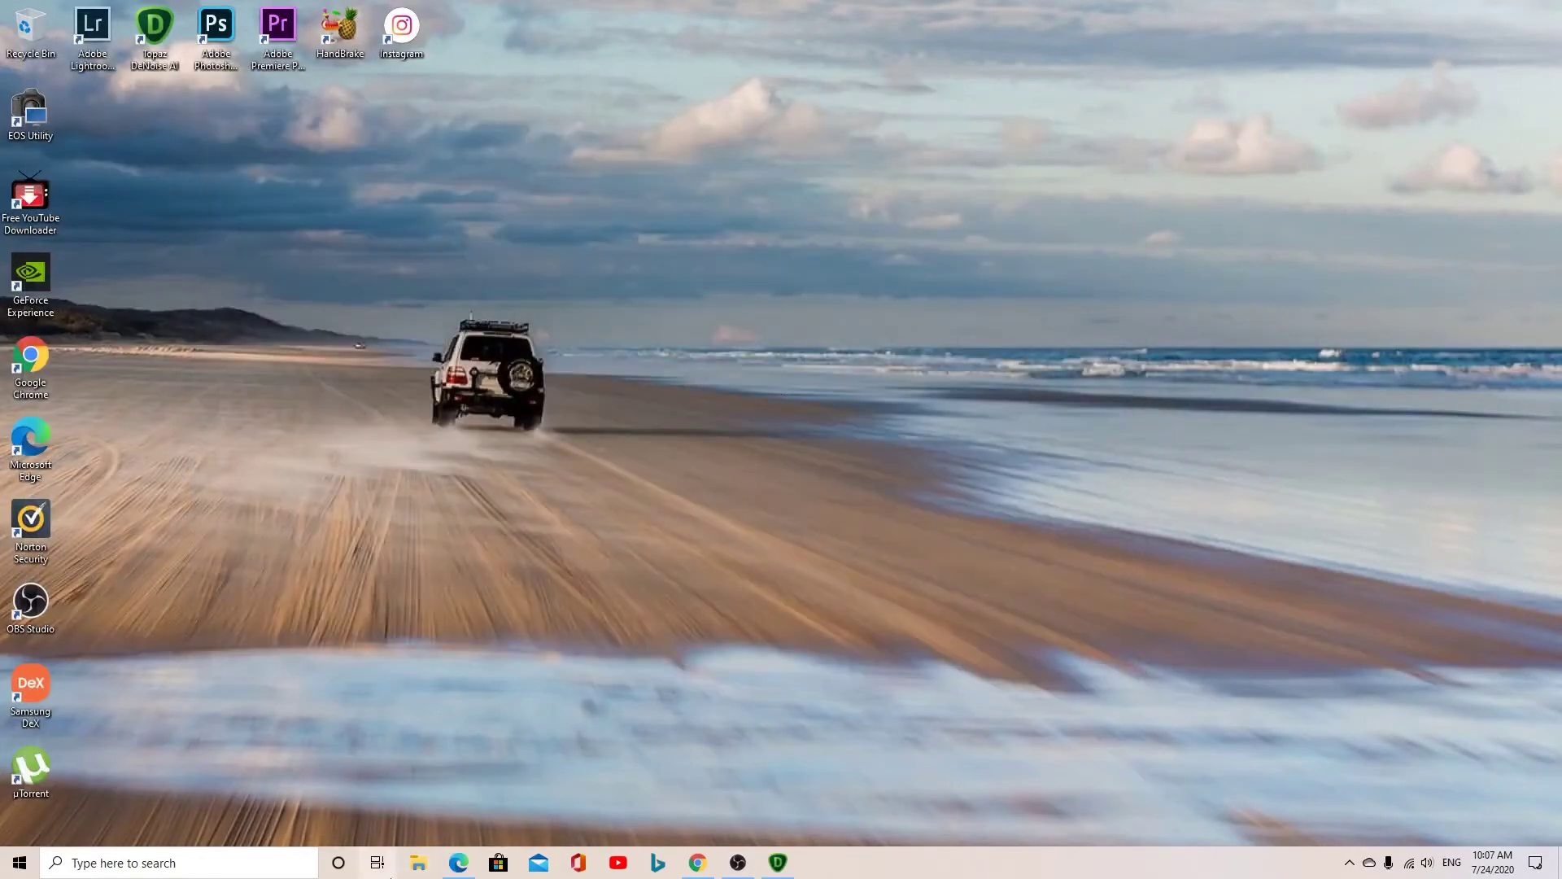
pyautogui.doubleClick(106, 51)
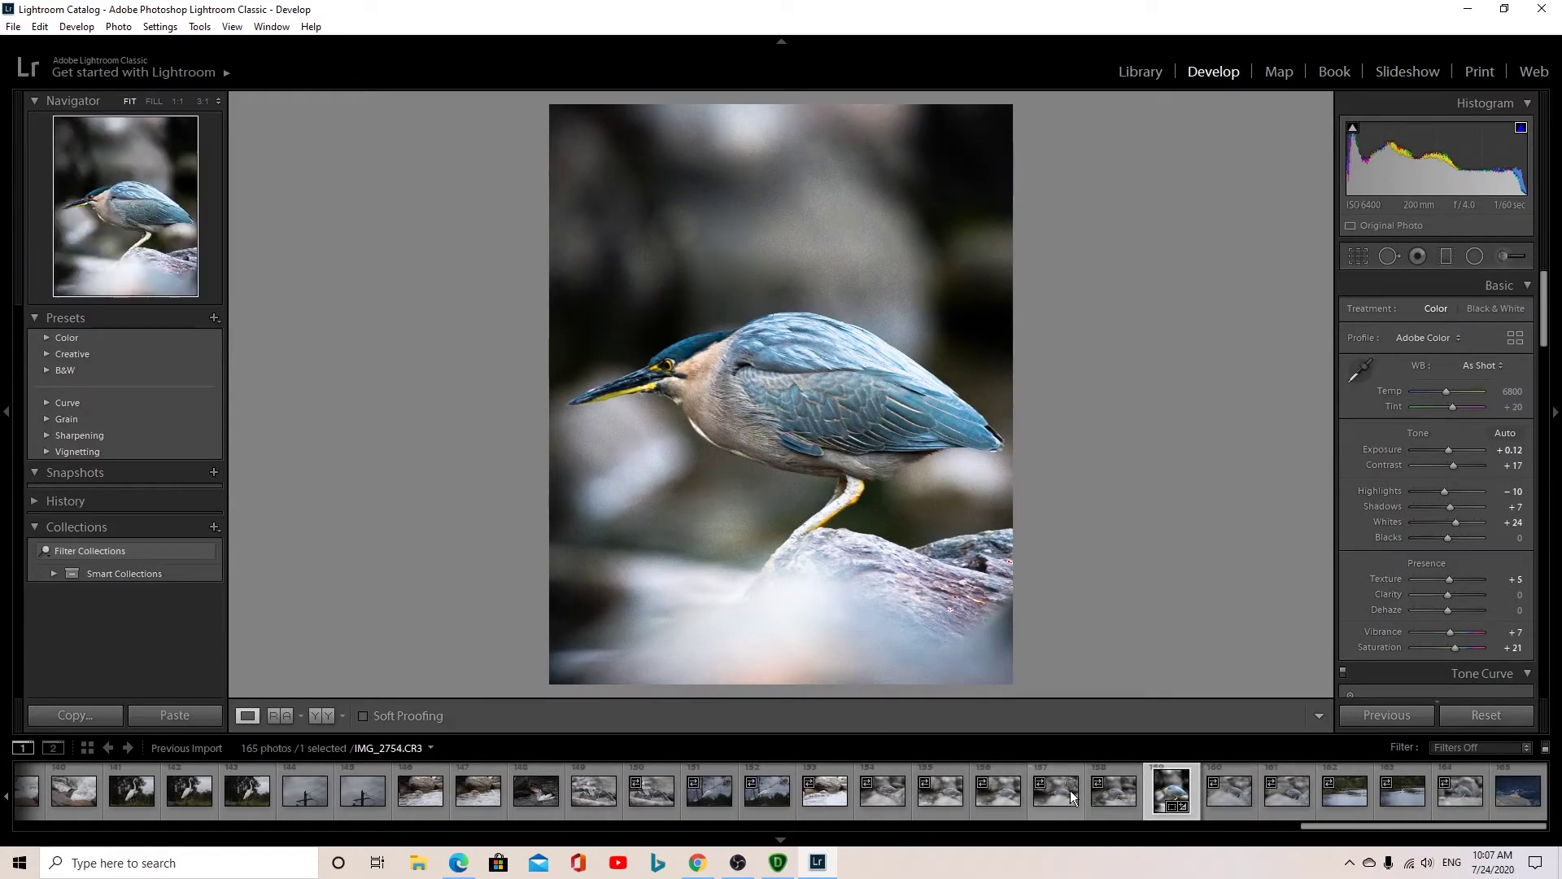
pyautogui.click(714, 801)
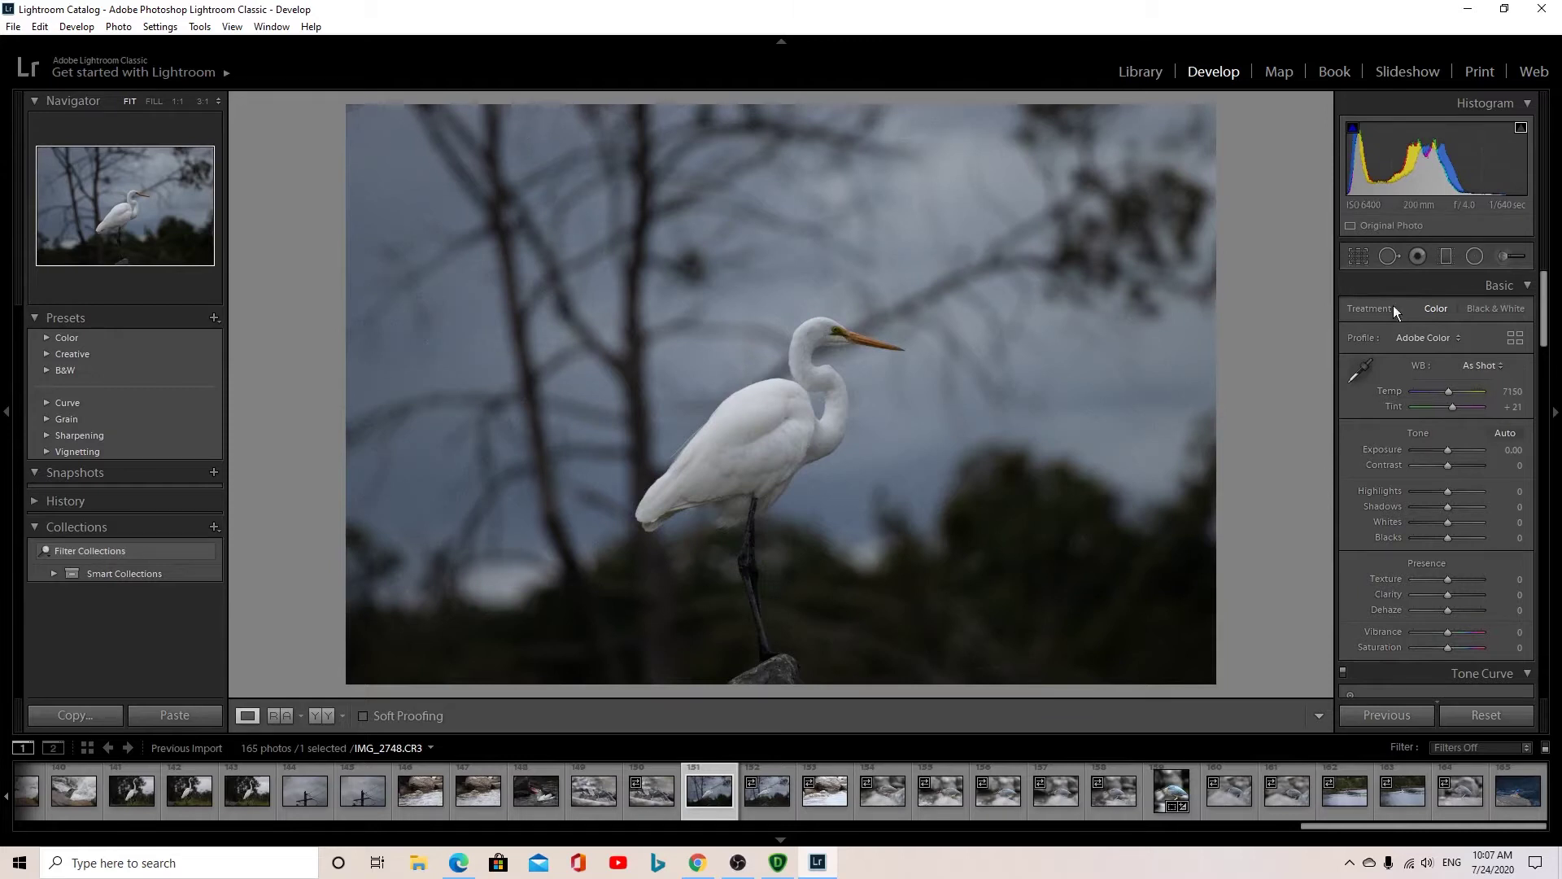
# Step: Crop the egret photo to a 4x5 / 8x10 portrait frame with the bird centred
pyautogui.click(1365, 260)
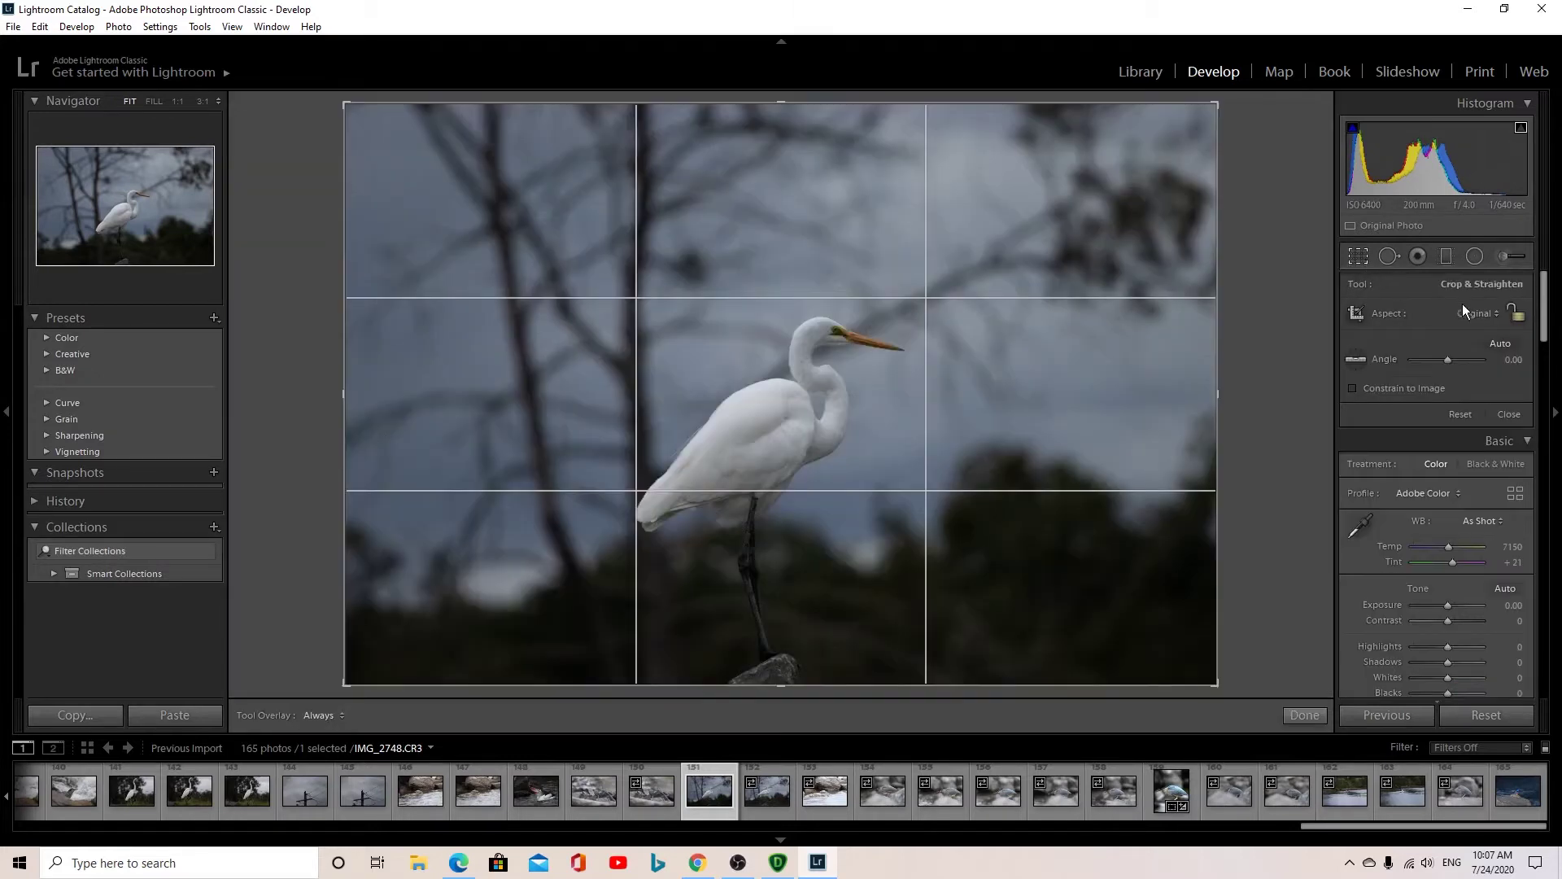
pyautogui.click(1495, 317)
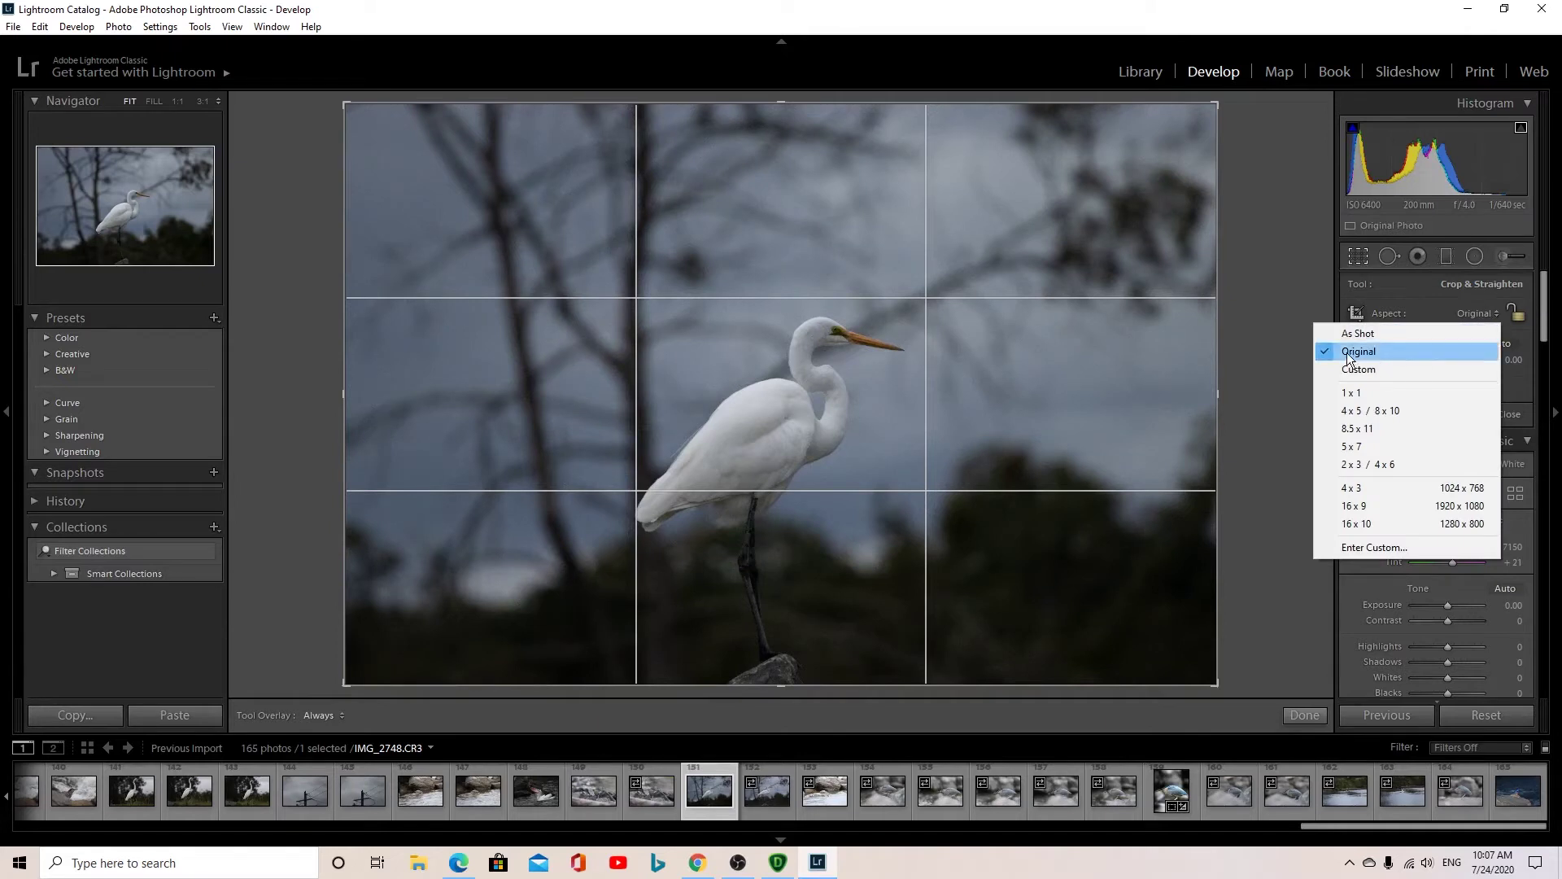
pyautogui.click(1374, 411)
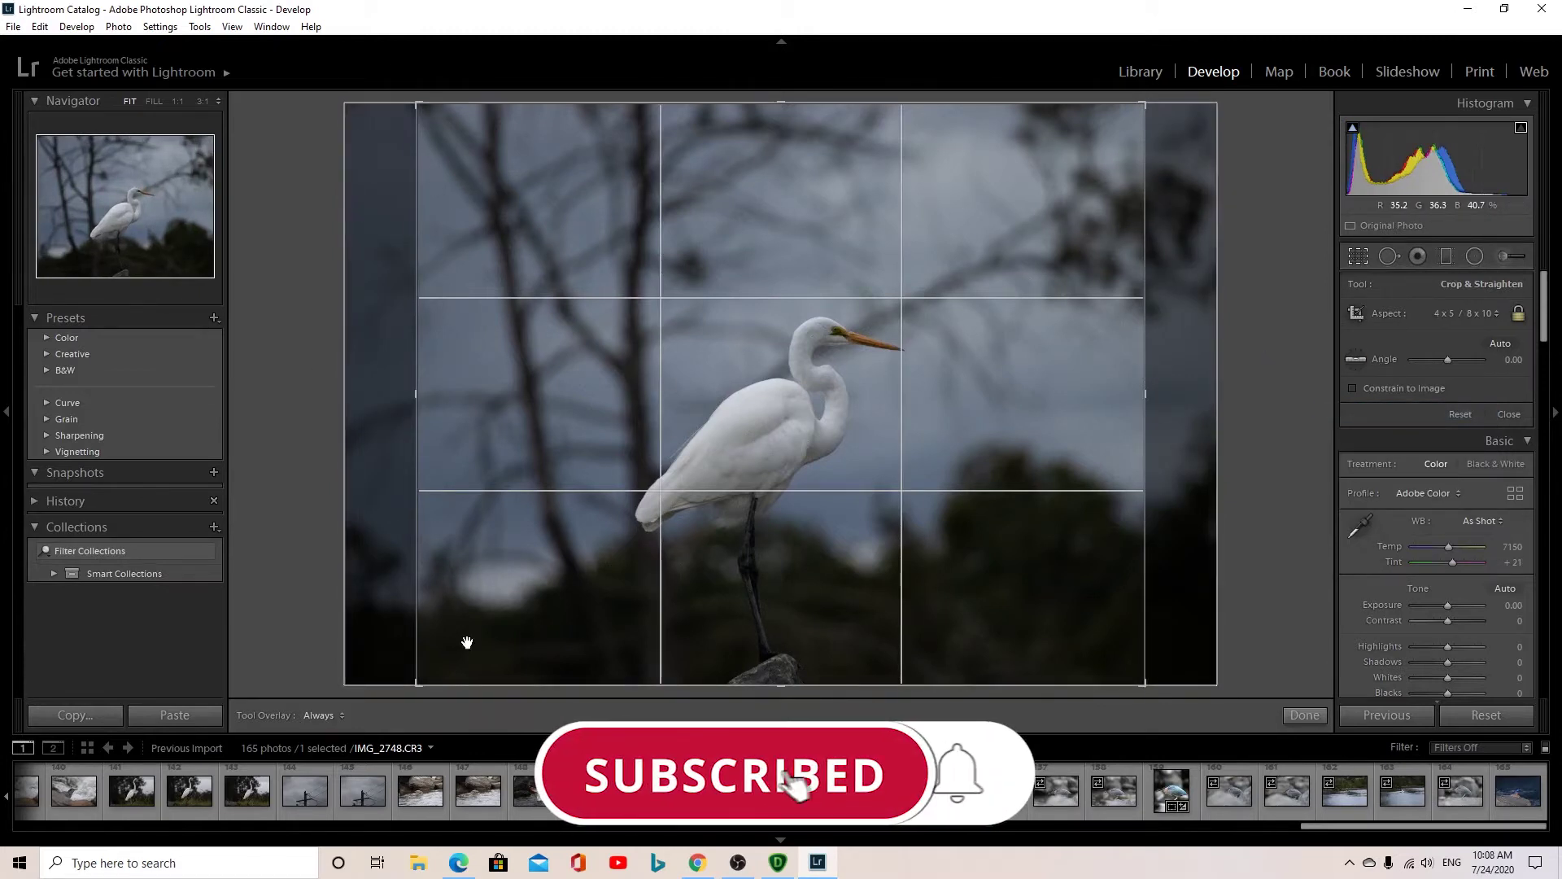
pyautogui.moveTo(419, 686); pyautogui.dragTo(558, 674)
pyautogui.moveTo(802, 494); pyautogui.dragTo(891, 458)
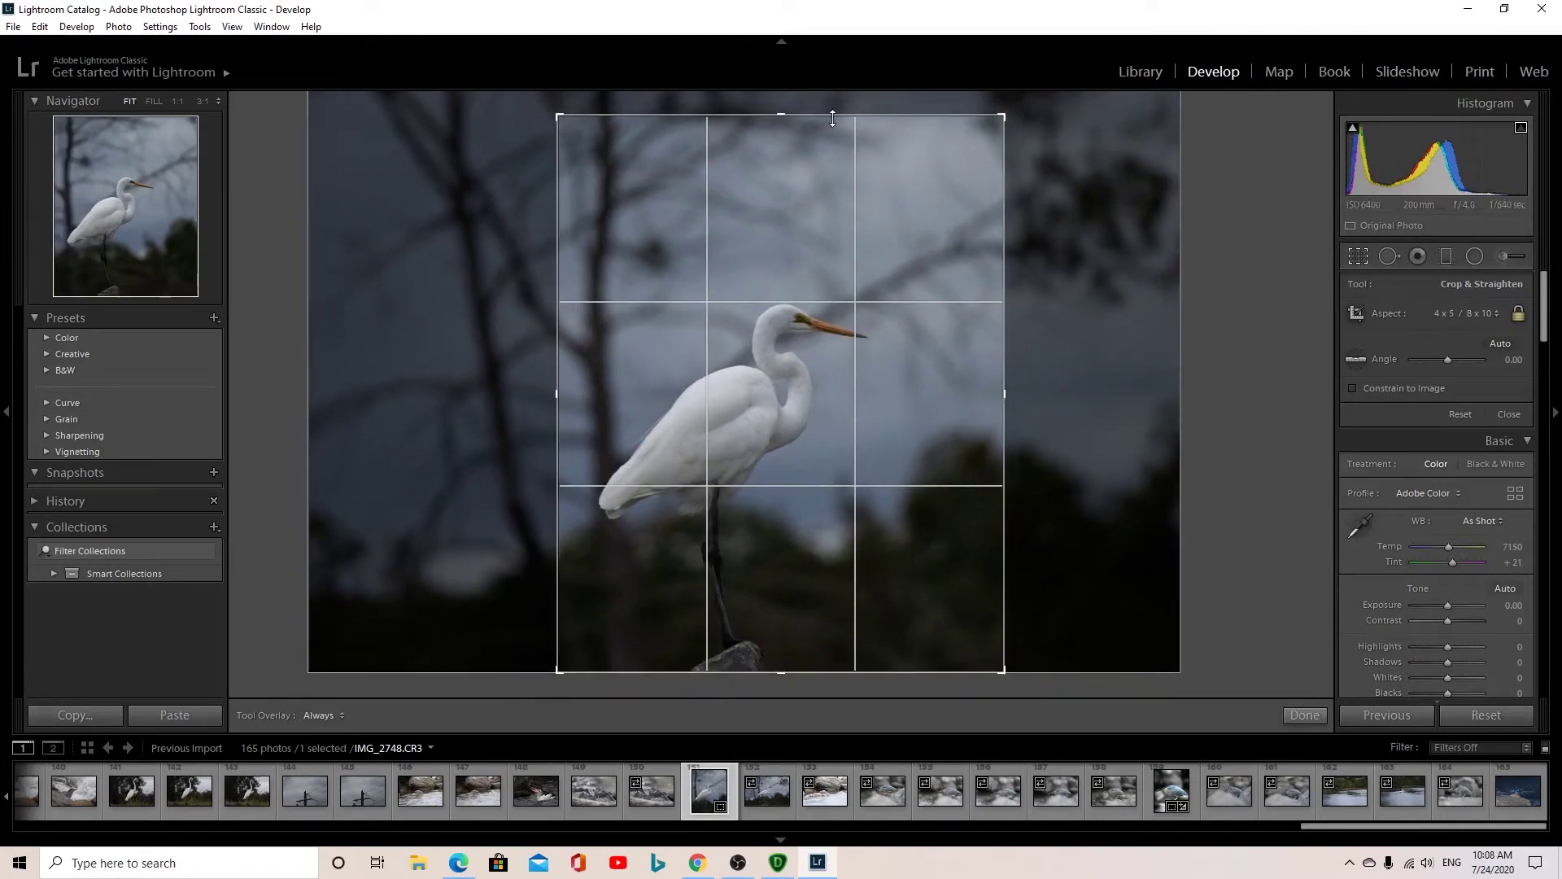
pyautogui.moveTo(784, 115); pyautogui.dragTo(787, 124)
pyautogui.moveTo(872, 265); pyautogui.dragTo(908, 266)
pyautogui.press('Return')
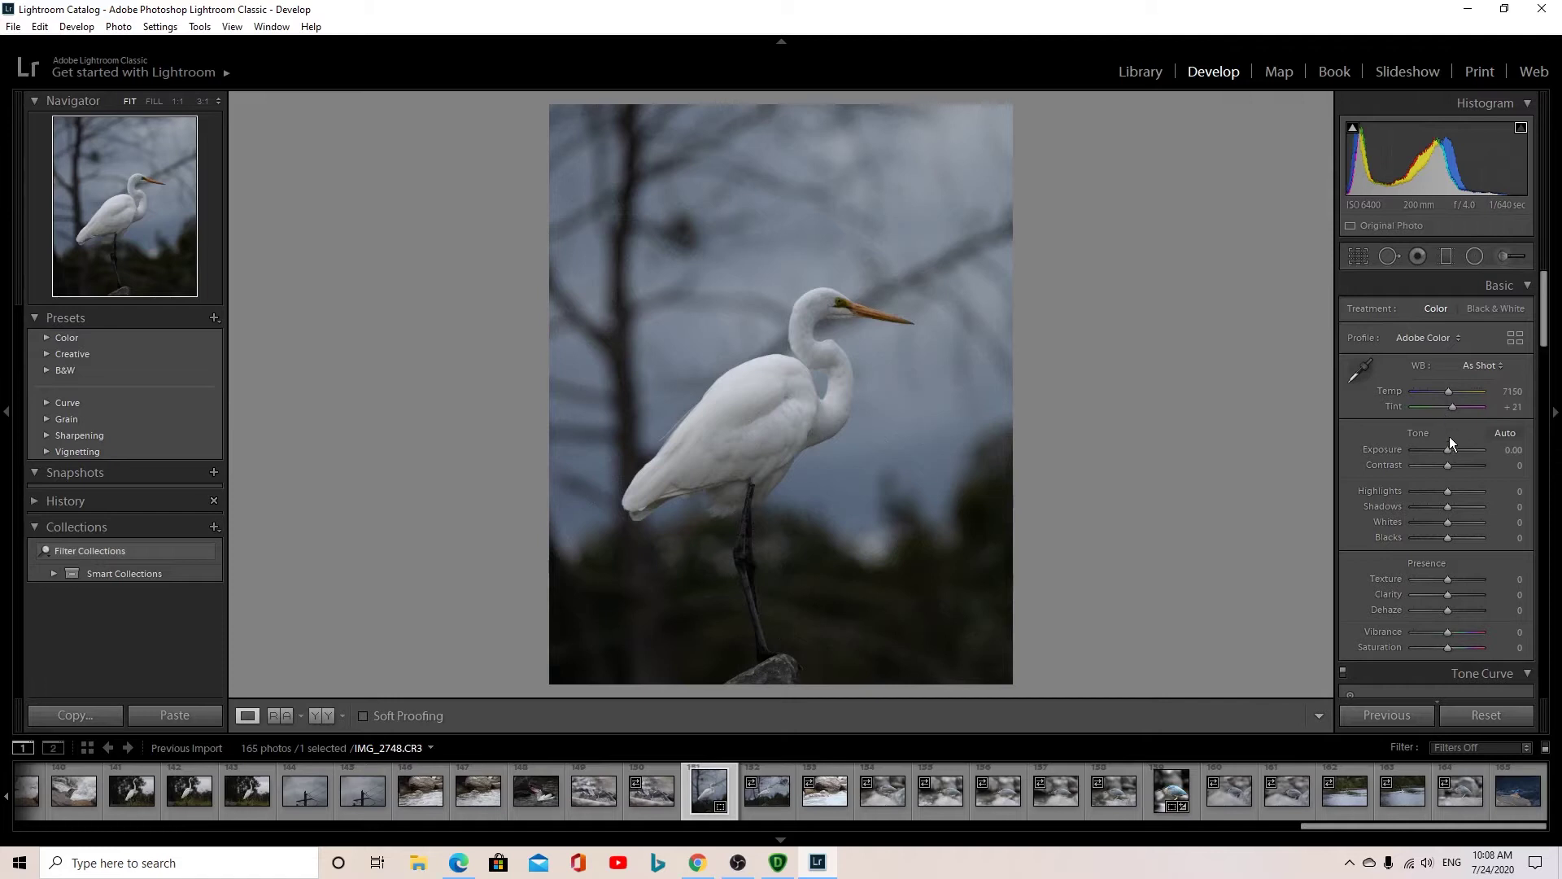
# Step: Set Exposure to +0.71 and Shadows to about −50, and lift the tone-curve Highlights
pyautogui.moveTo(1449, 451); pyautogui.dragTo(1444, 491)
pyautogui.scroll(-2, 1448, 507)
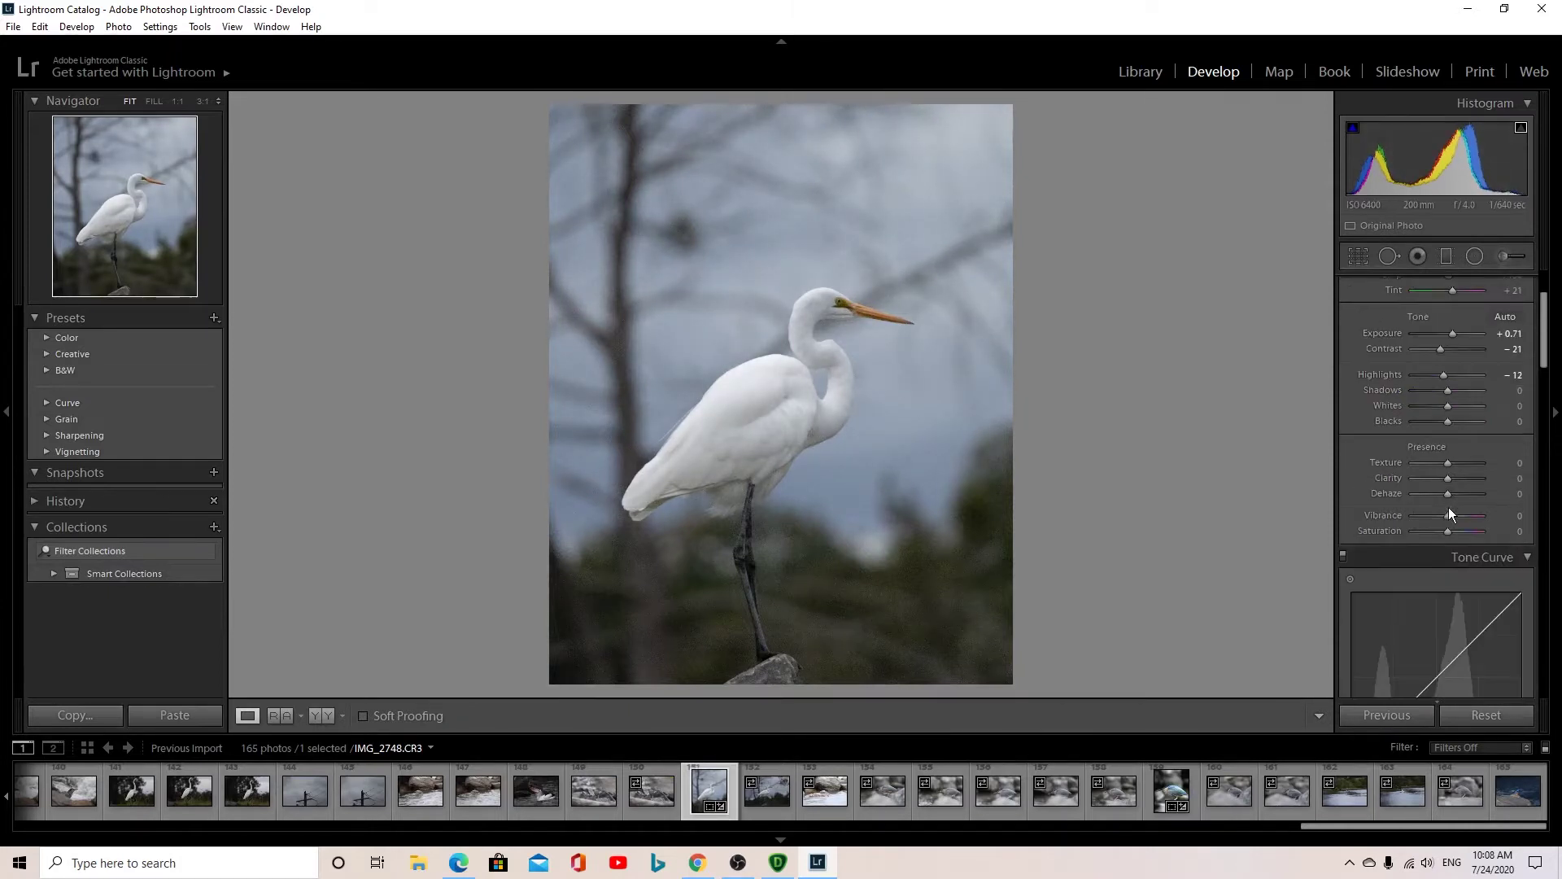
pyautogui.moveTo(1447, 389); pyautogui.dragTo(1438, 423)
pyautogui.scroll(-3, 1457, 459)
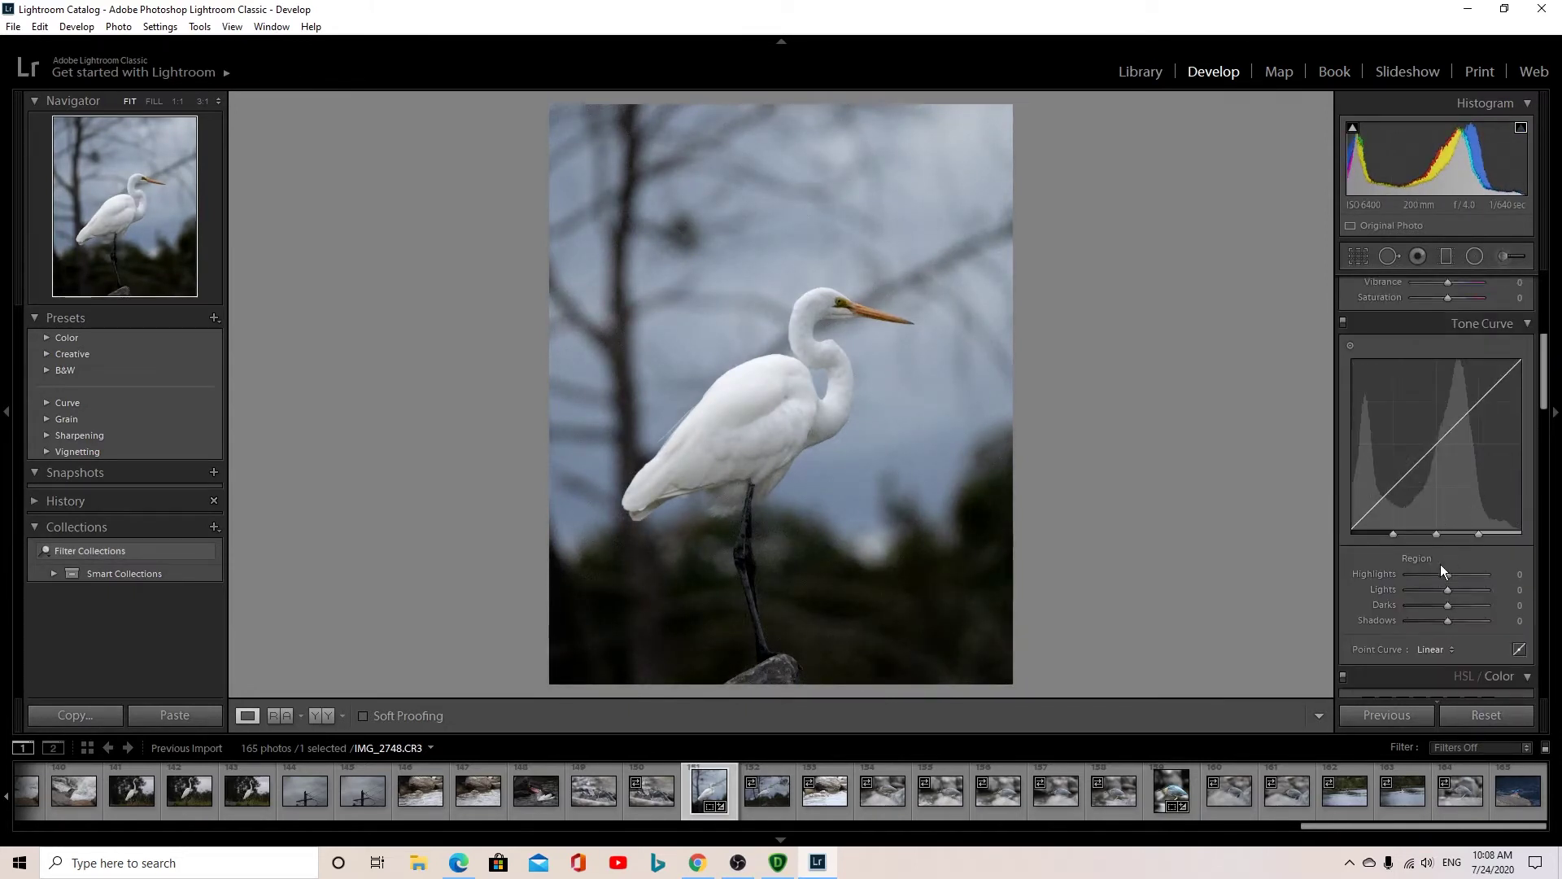
pyautogui.moveTo(1448, 574); pyautogui.dragTo(1453, 622)
pyautogui.scroll(-5, 1460, 616)
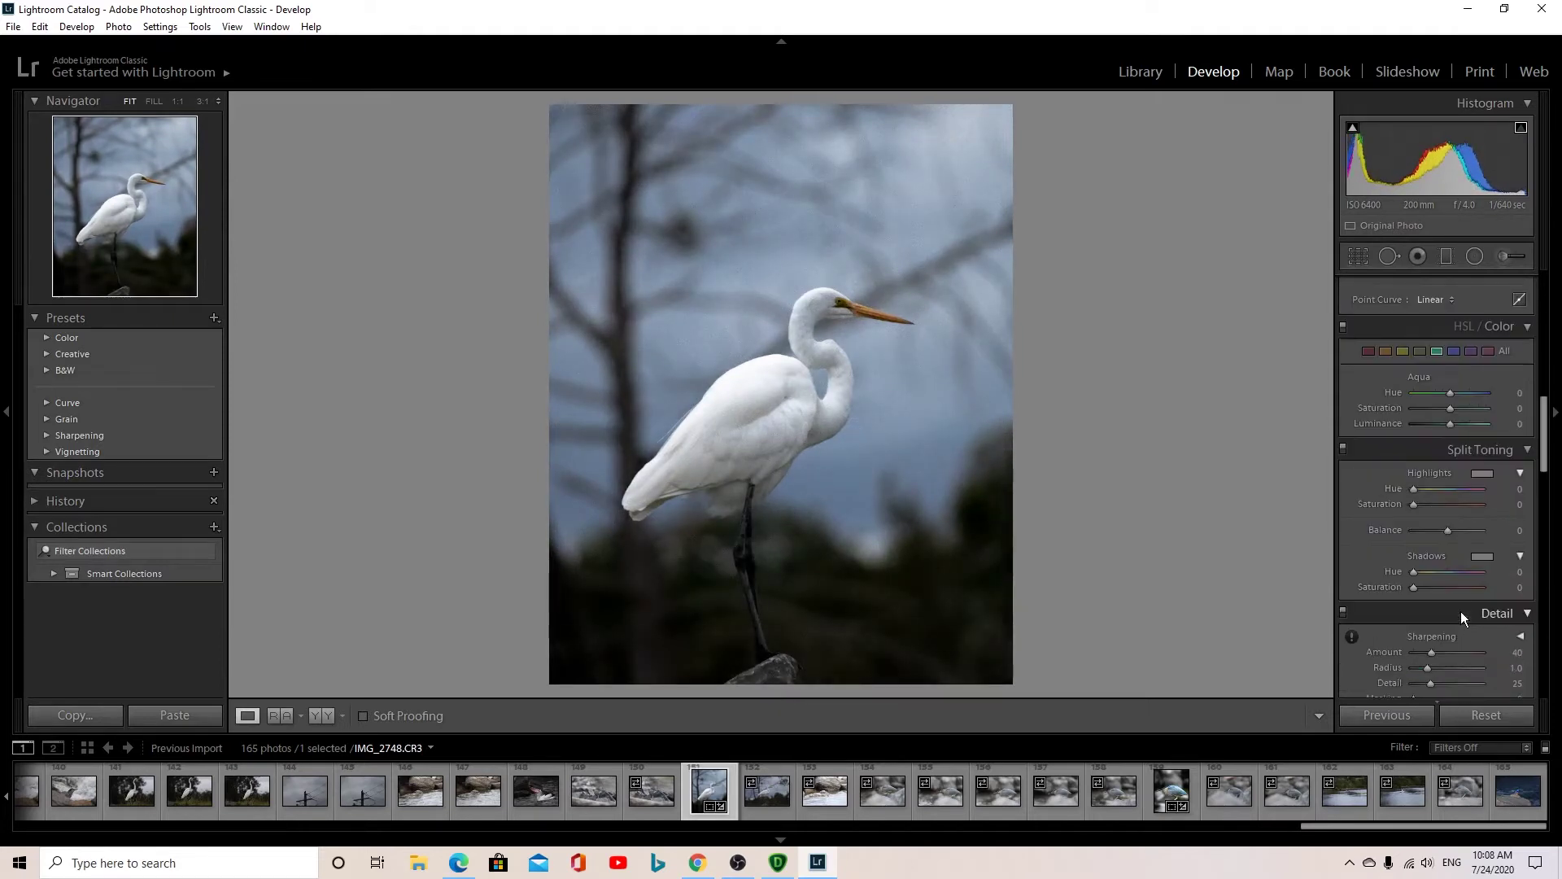
# Step: Add a post-crop vignette with Amount −29, Midpoint 45, Roundness +100 and Feather 65
pyautogui.scroll(-5, 1470, 568)
pyautogui.scroll(-5, 1472, 513)
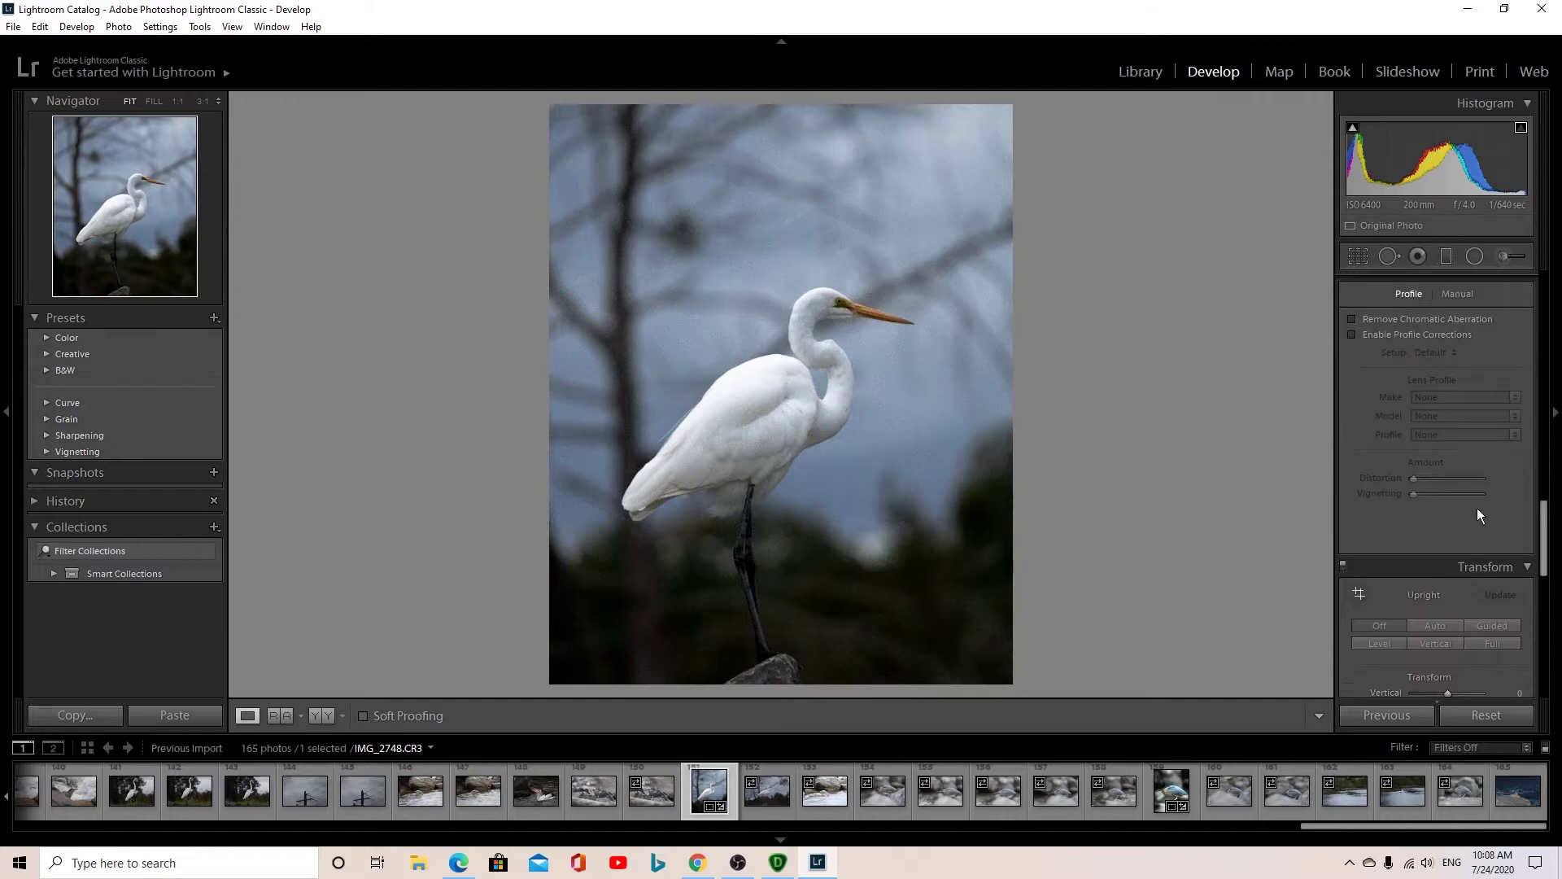
pyautogui.scroll(-2, 1494, 554)
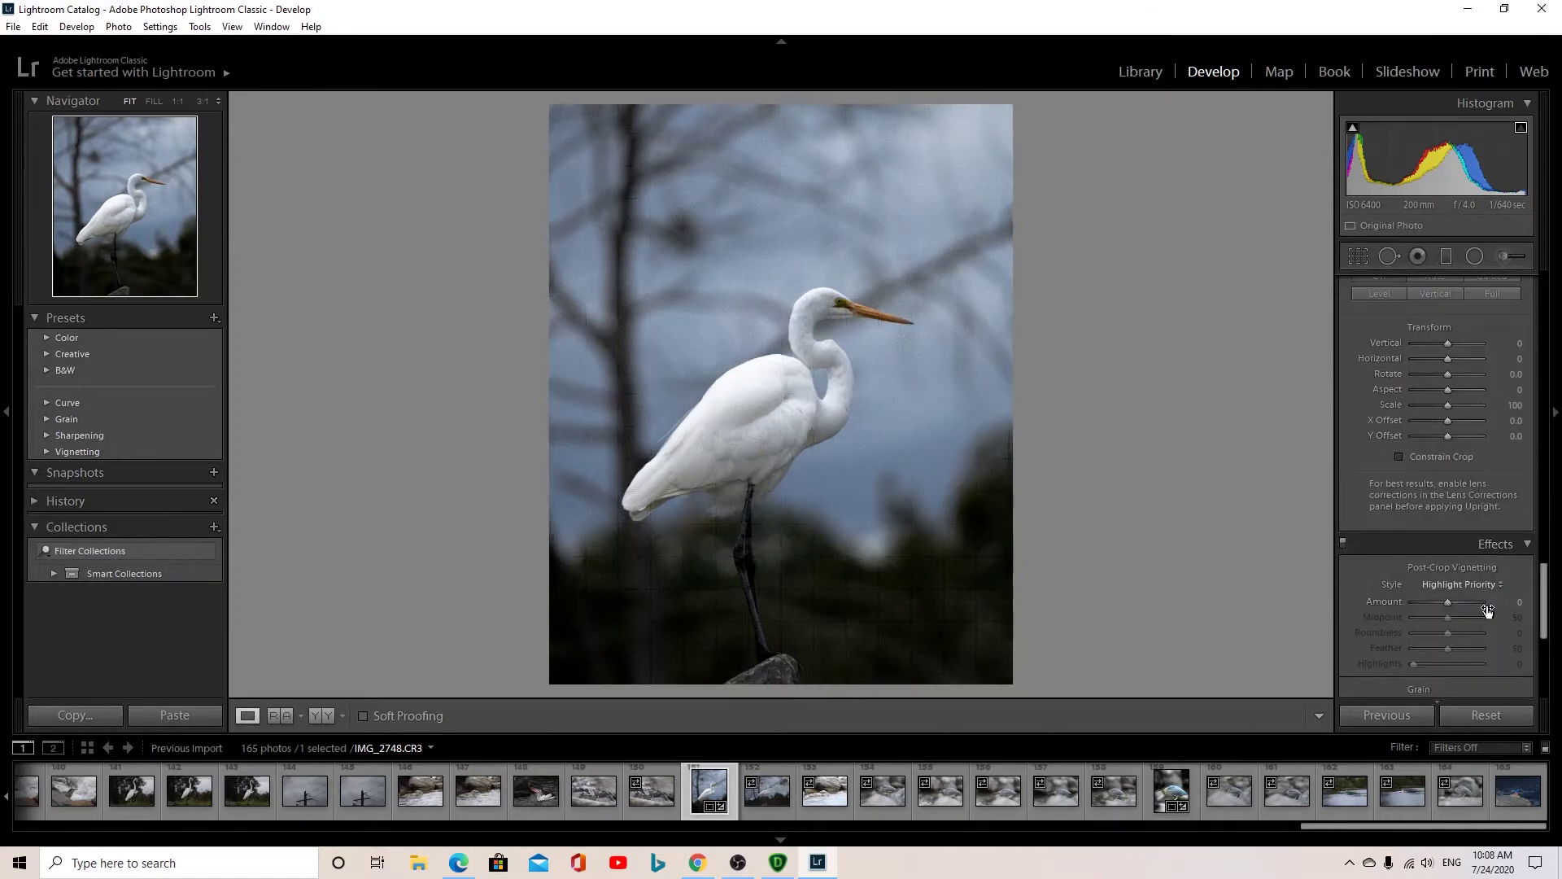
pyautogui.moveTo(1447, 604); pyautogui.dragTo(1438, 604)
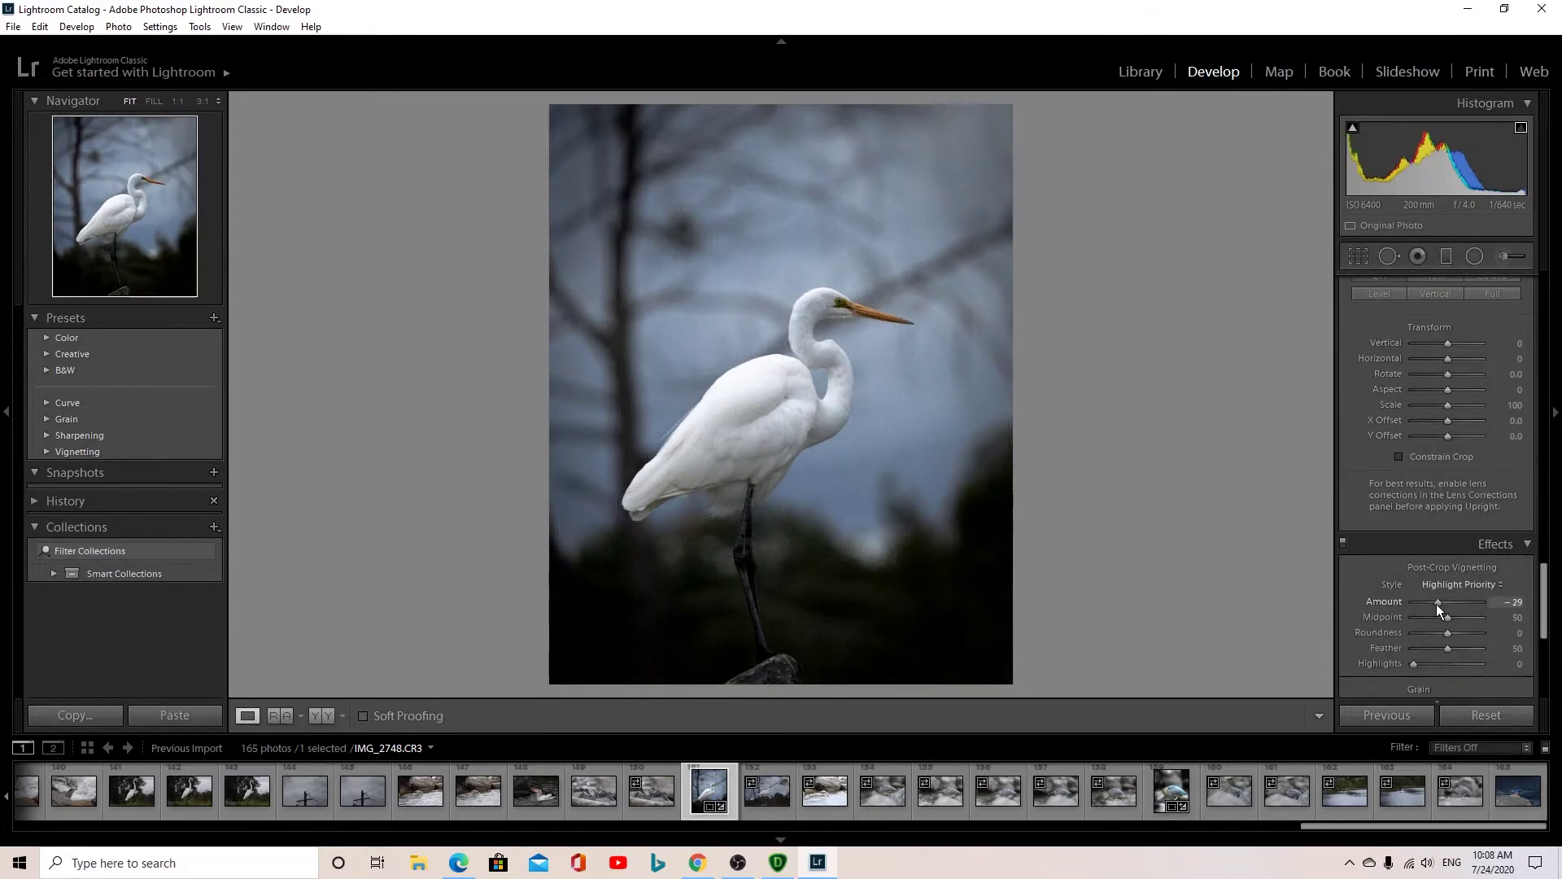
pyautogui.moveTo(1448, 618); pyautogui.dragTo(1483, 636)
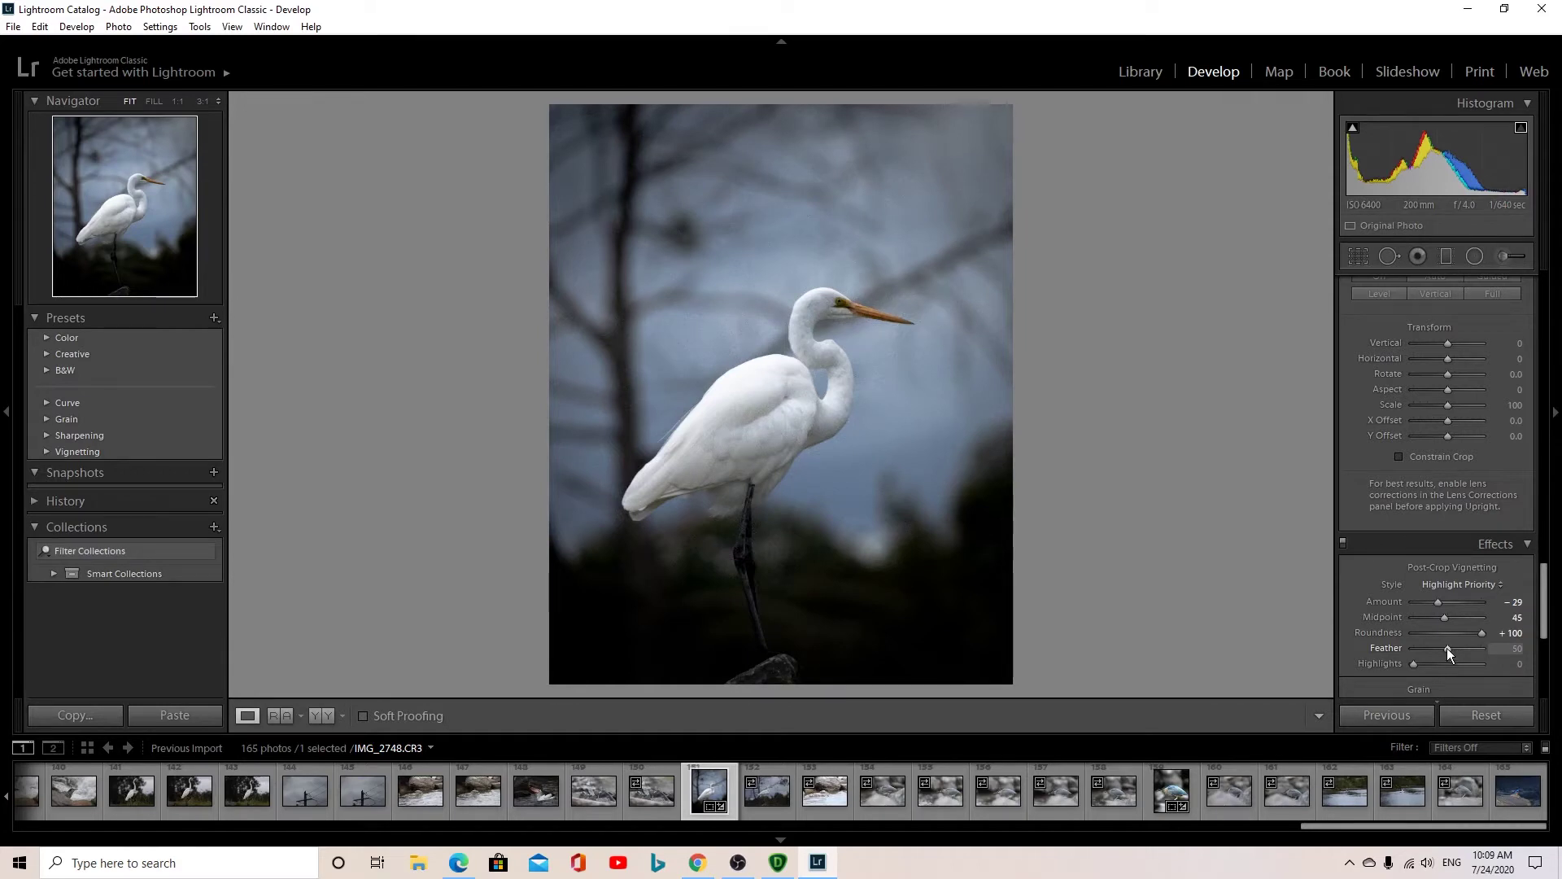
pyautogui.moveTo(1449, 652); pyautogui.dragTo(1459, 656)
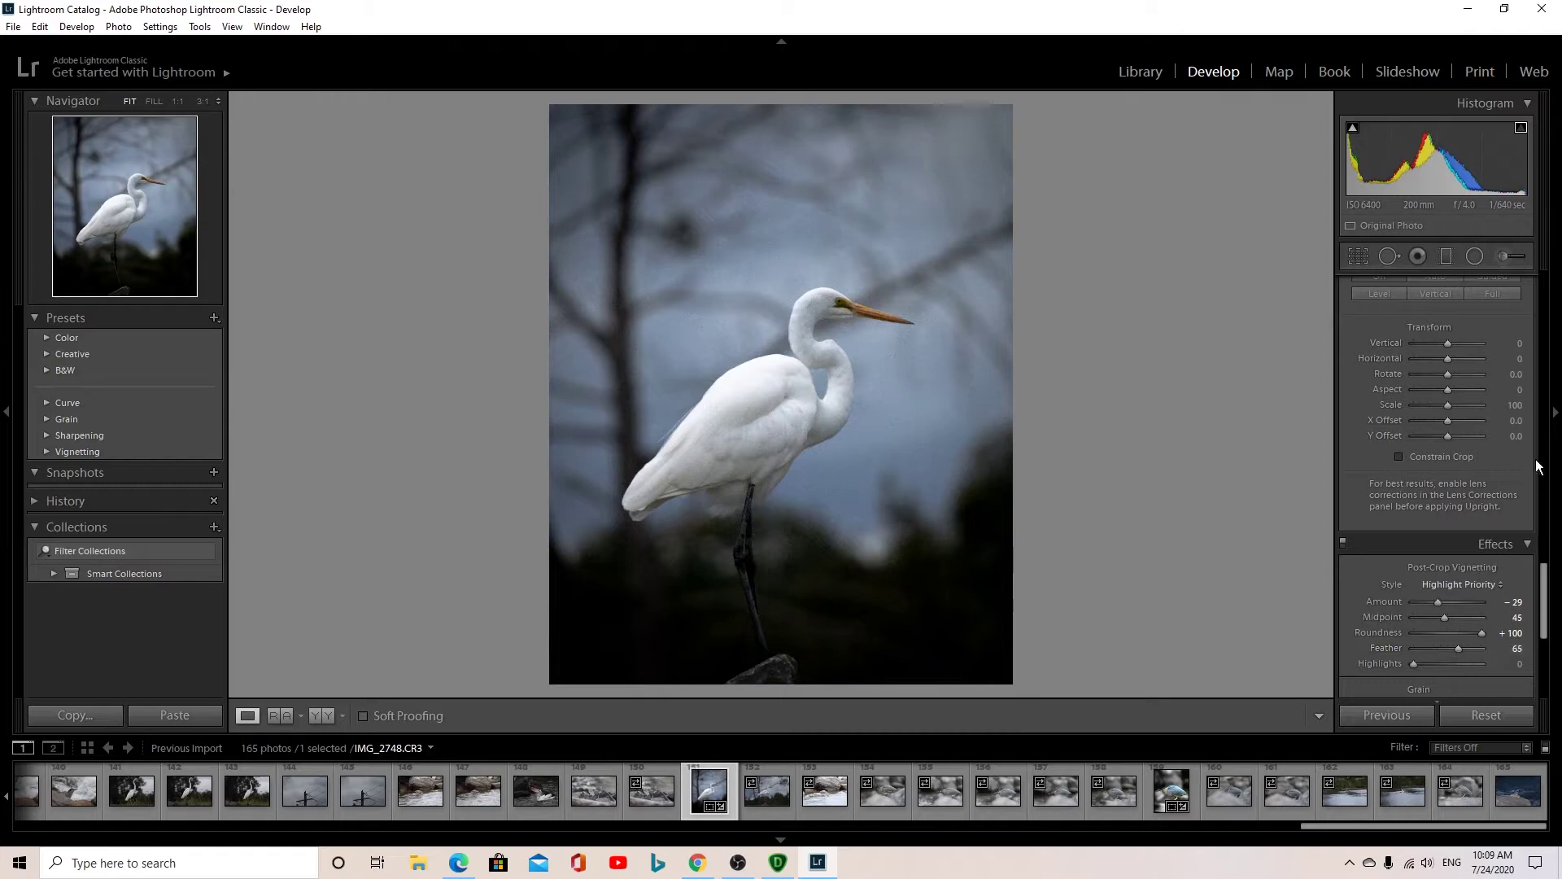
pyautogui.moveTo(1549, 612); pyautogui.dragTo(1548, 645)
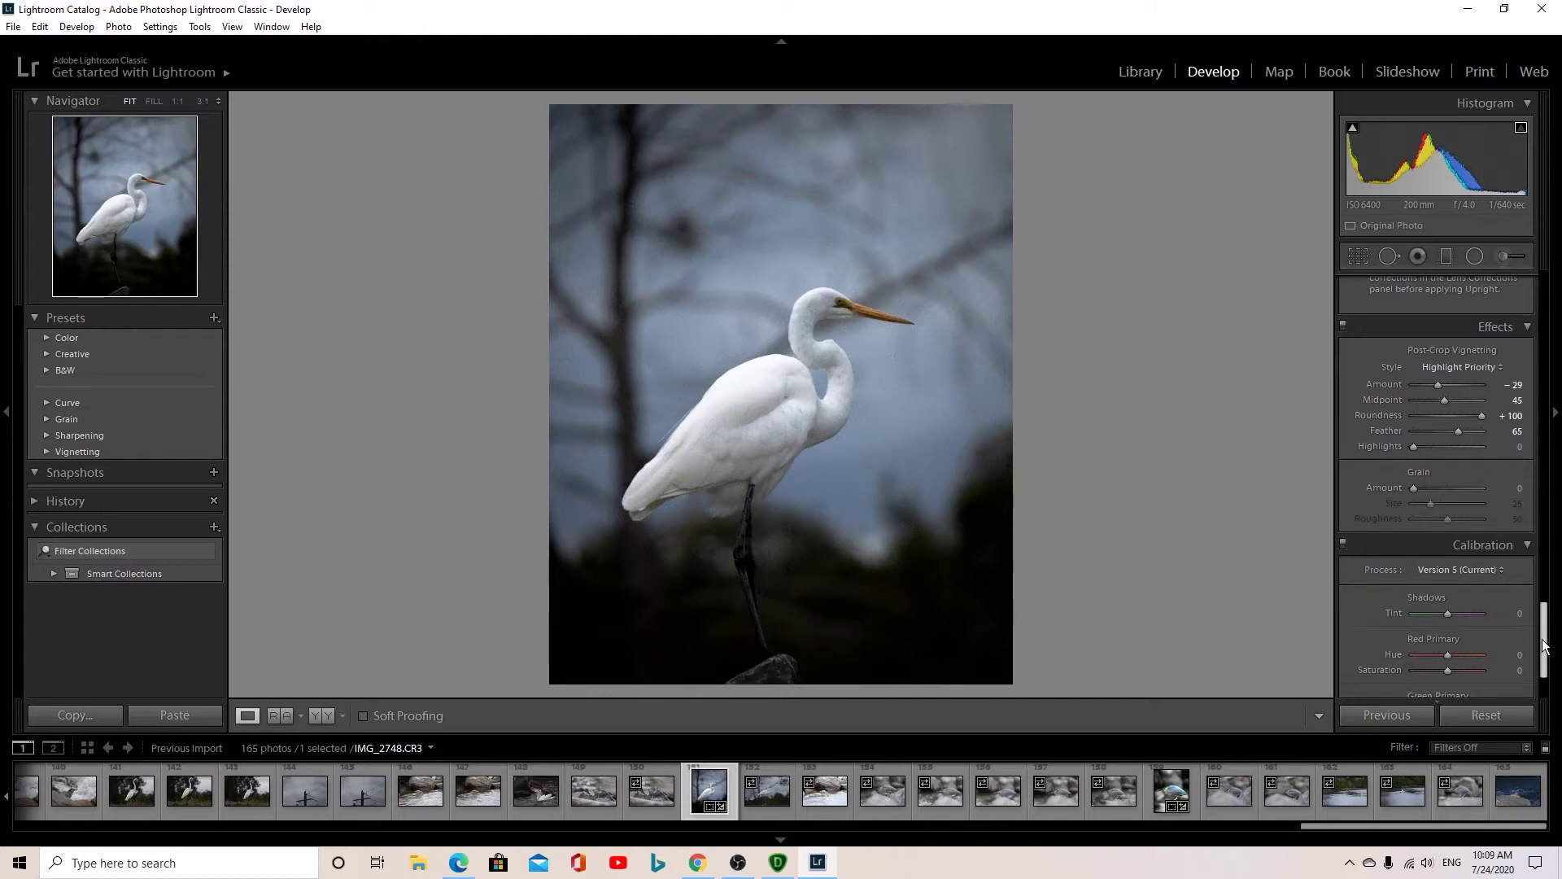
pyautogui.moveTo(1546, 643); pyautogui.dragTo(1466, 470)
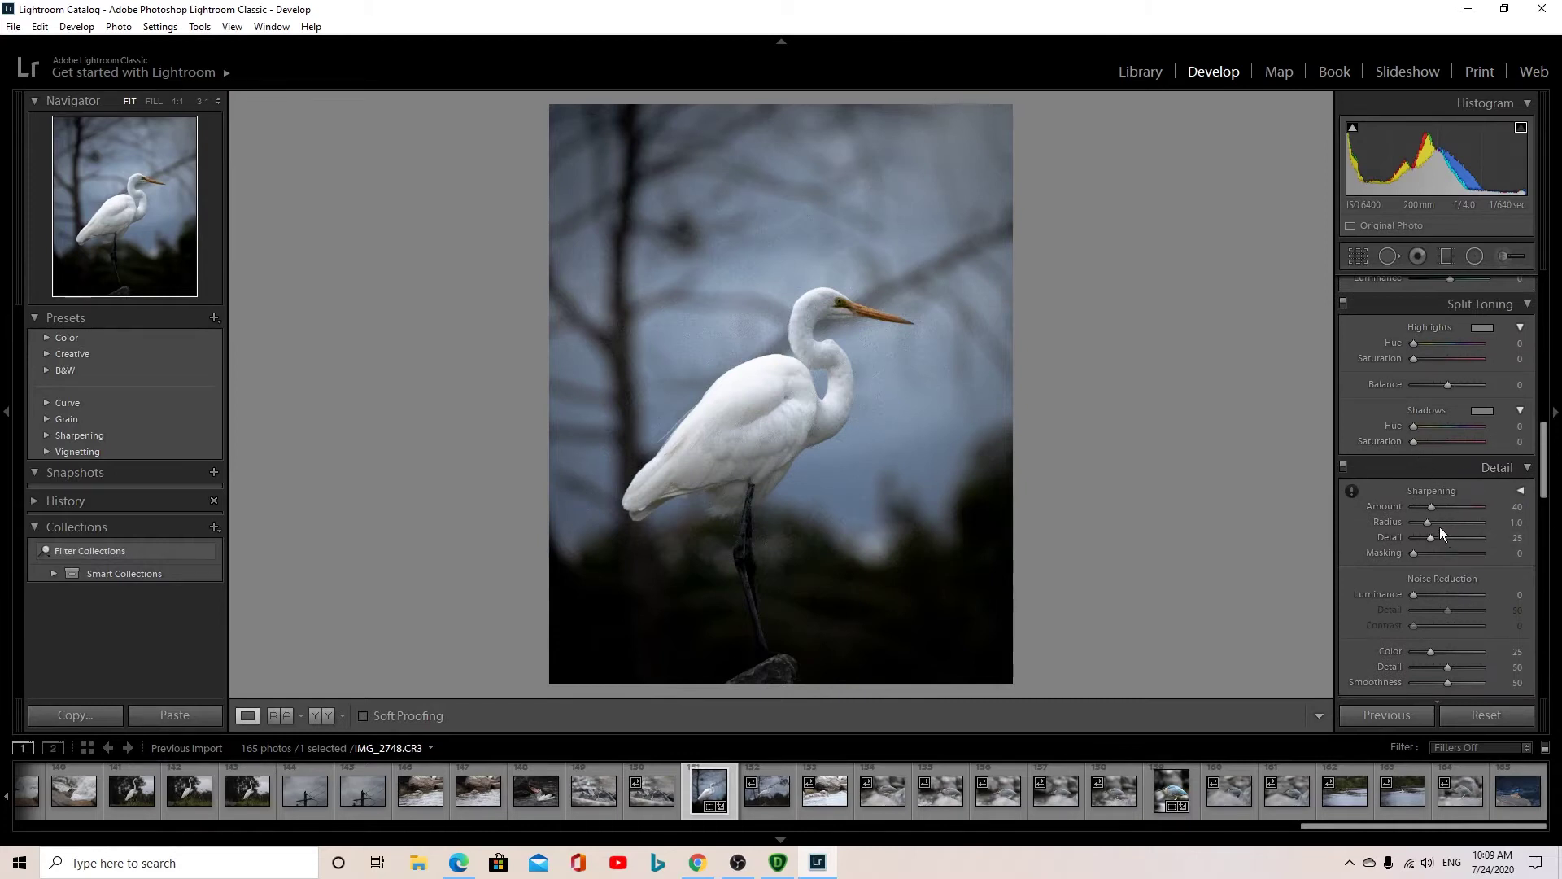
# Step: Set Sharpening to Amount 109, Radius 1.8 and Detail 44
pyautogui.moveTo(1432, 507); pyautogui.dragTo(1450, 507)
pyautogui.click(1481, 507)
pyautogui.moveTo(1481, 508); pyautogui.dragTo(1463, 511)
pyautogui.moveTo(1456, 526); pyautogui.dragTo(1441, 539)
# Step: Inspect the sharpening at 1:1 on the egret's neck, then return to the full view
pyautogui.click(824, 337)
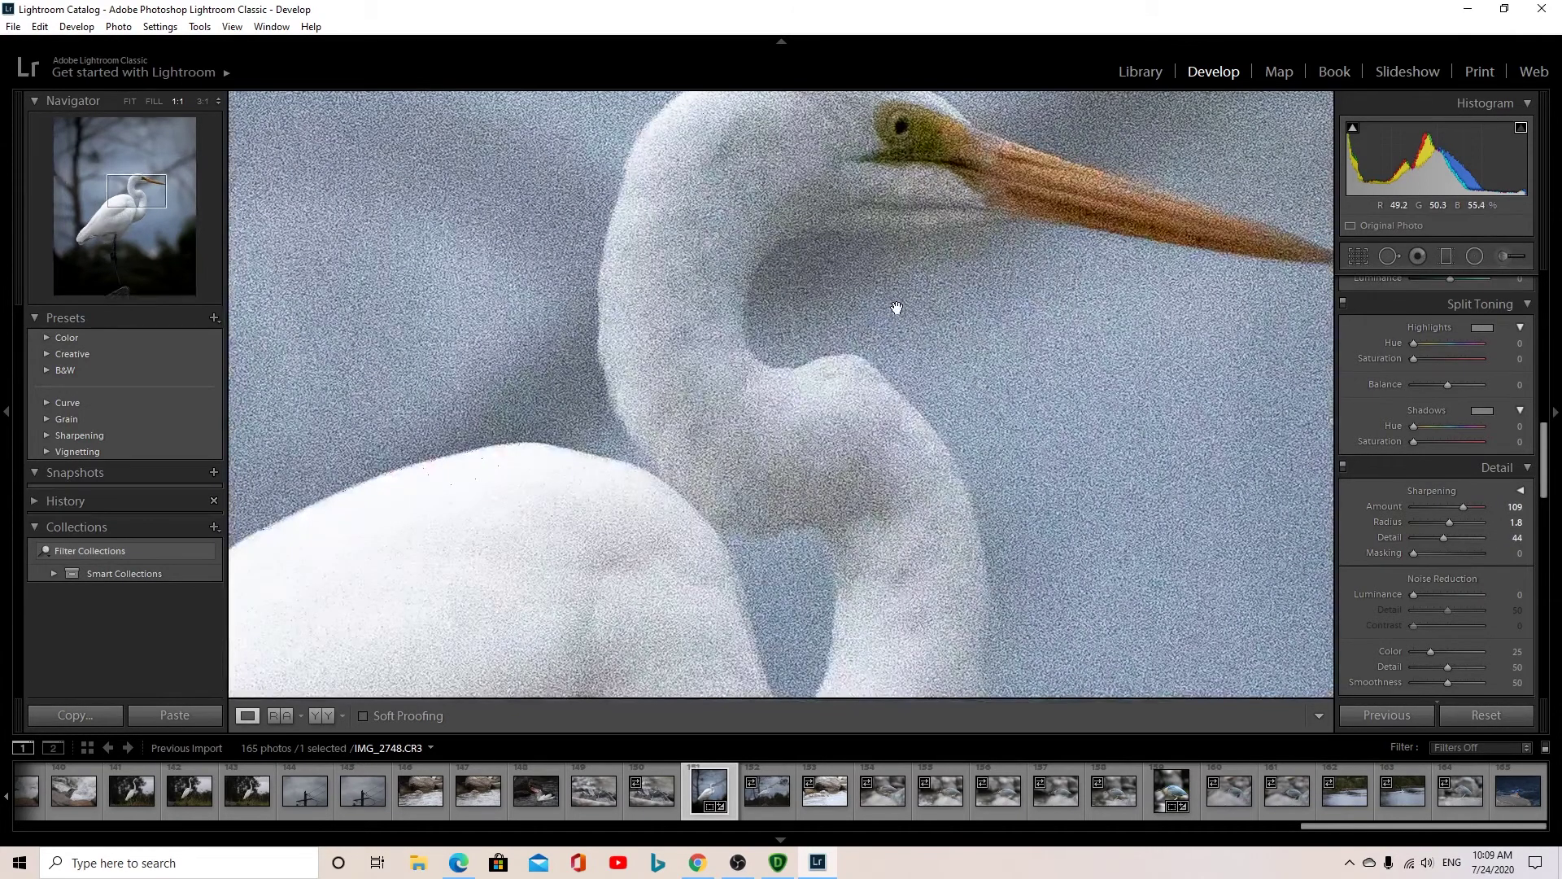
pyautogui.click(957, 291)
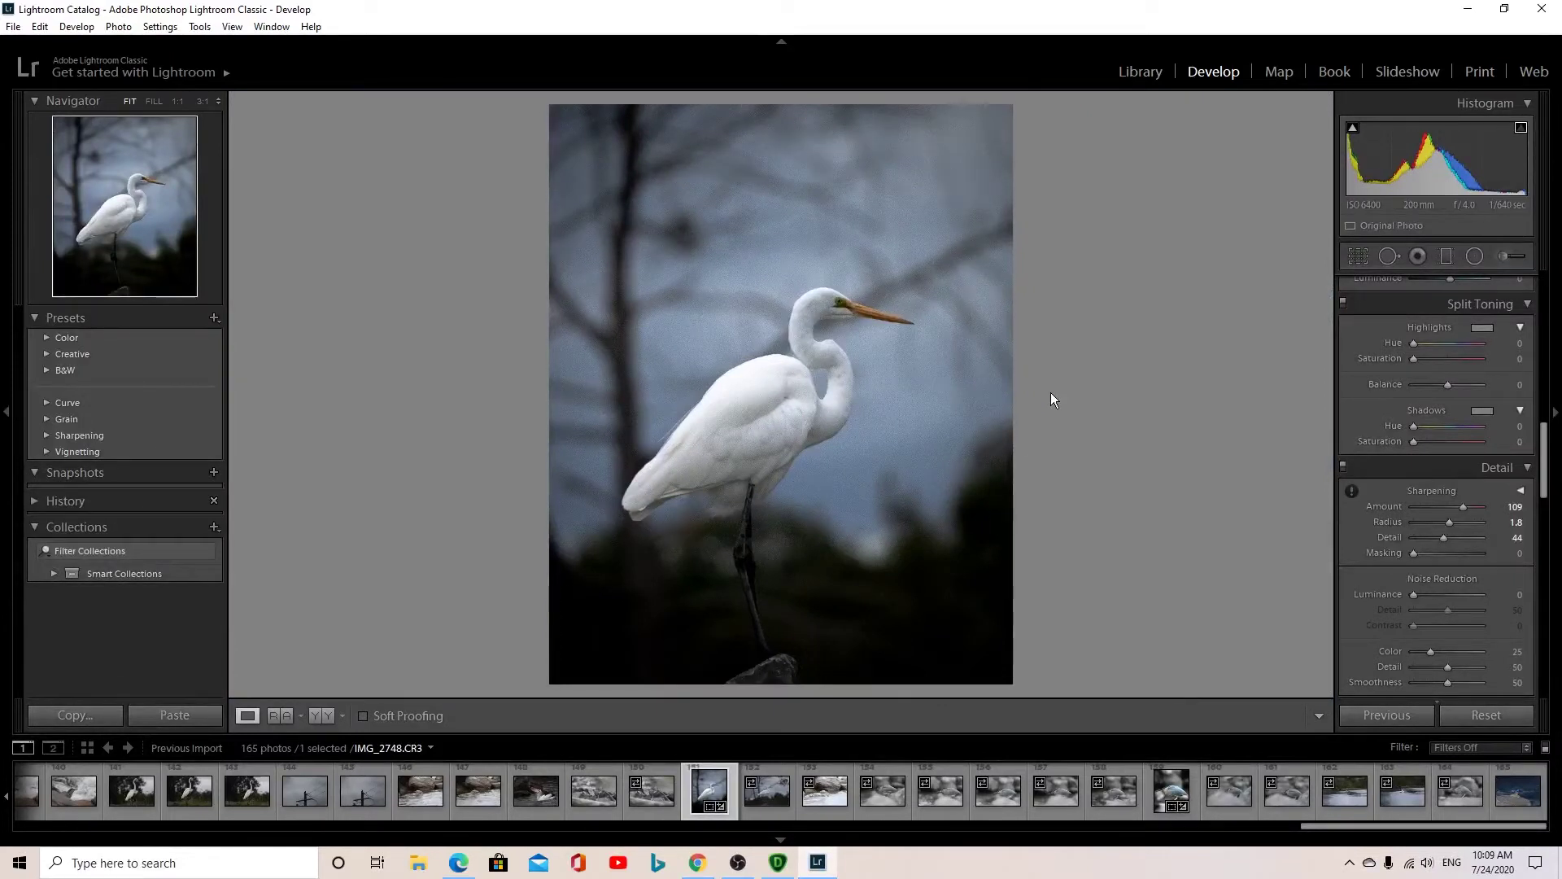
pyautogui.moveTo(1550, 460); pyautogui.dragTo(1532, 568)
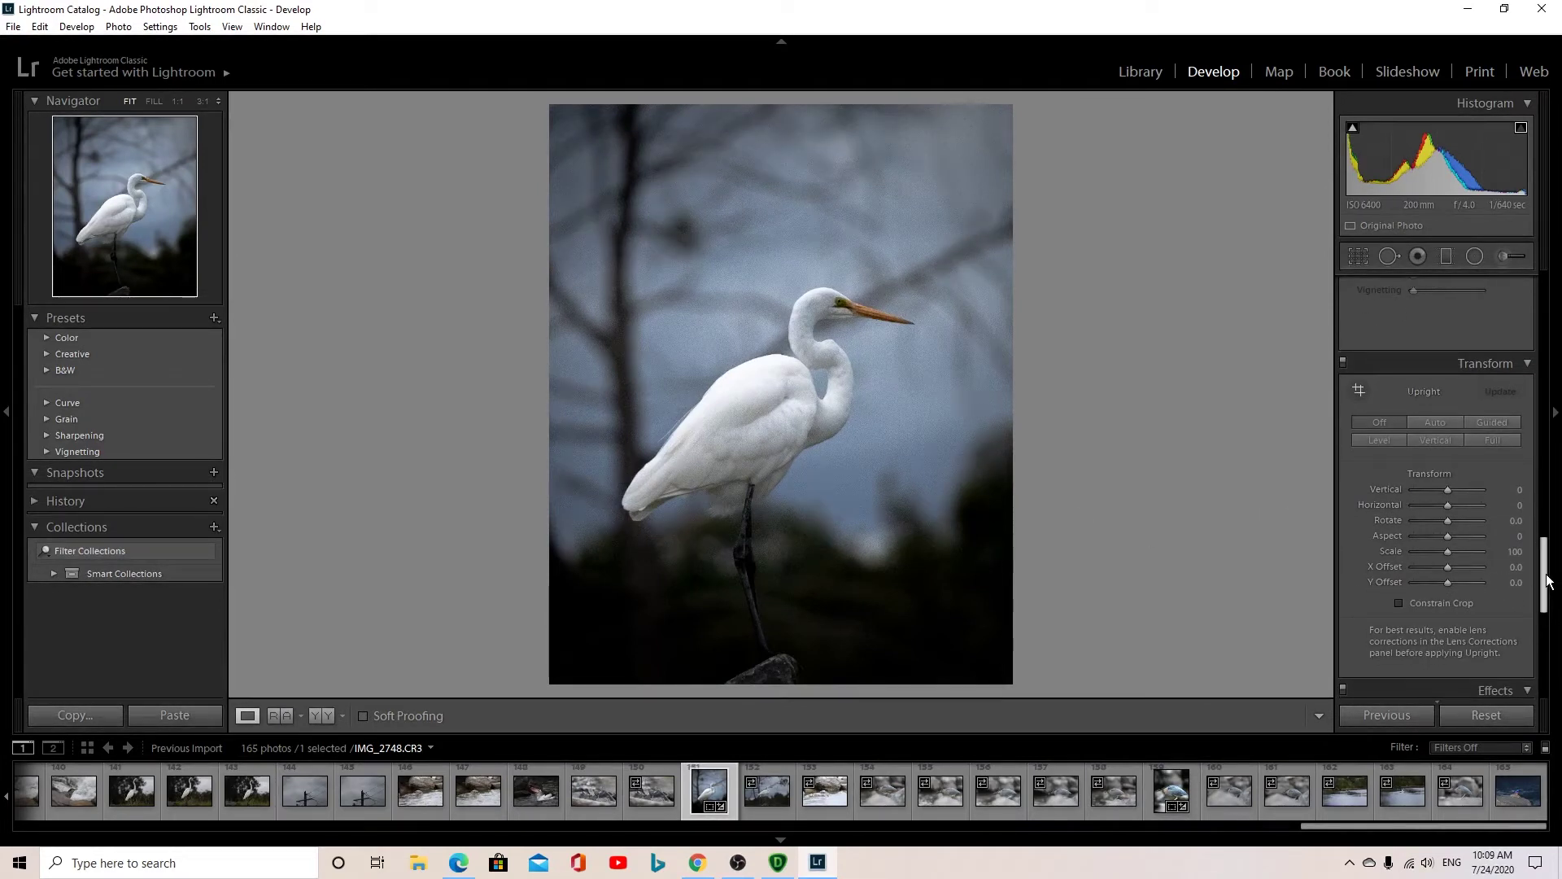
pyautogui.moveTo(1549, 580)
pyautogui.mouseDown()
pyautogui.moveTo(1535, 669)
pyautogui.moveTo(1542, 557)
pyautogui.mouseUp()
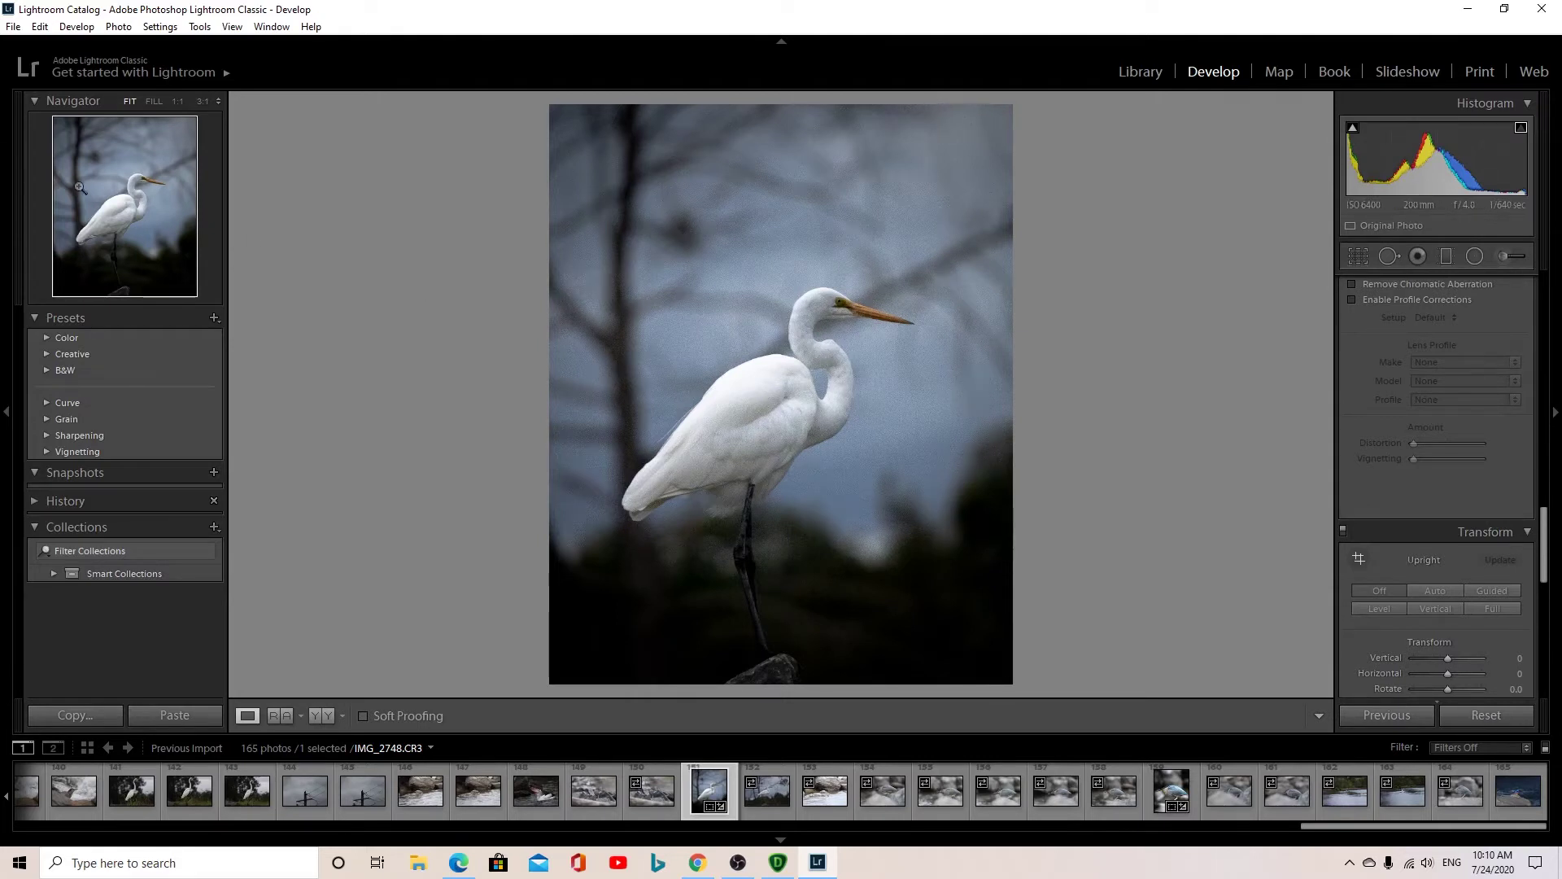
# Step: Export the edited egret photo as a JPG file and minimize Lightroom
pyautogui.click(14, 29)
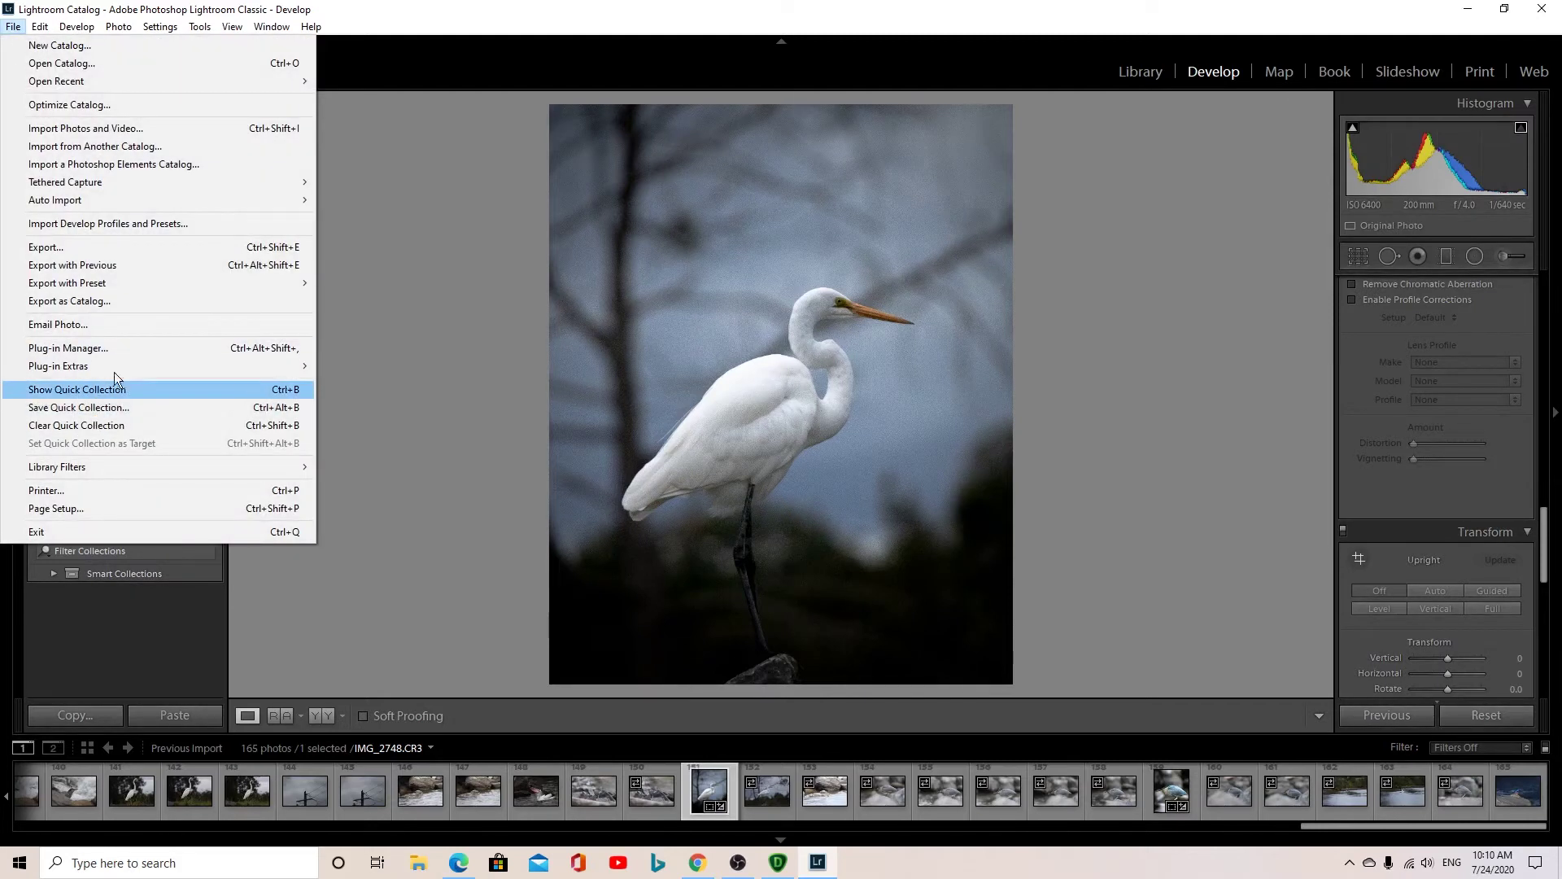
pyautogui.click(81, 253)
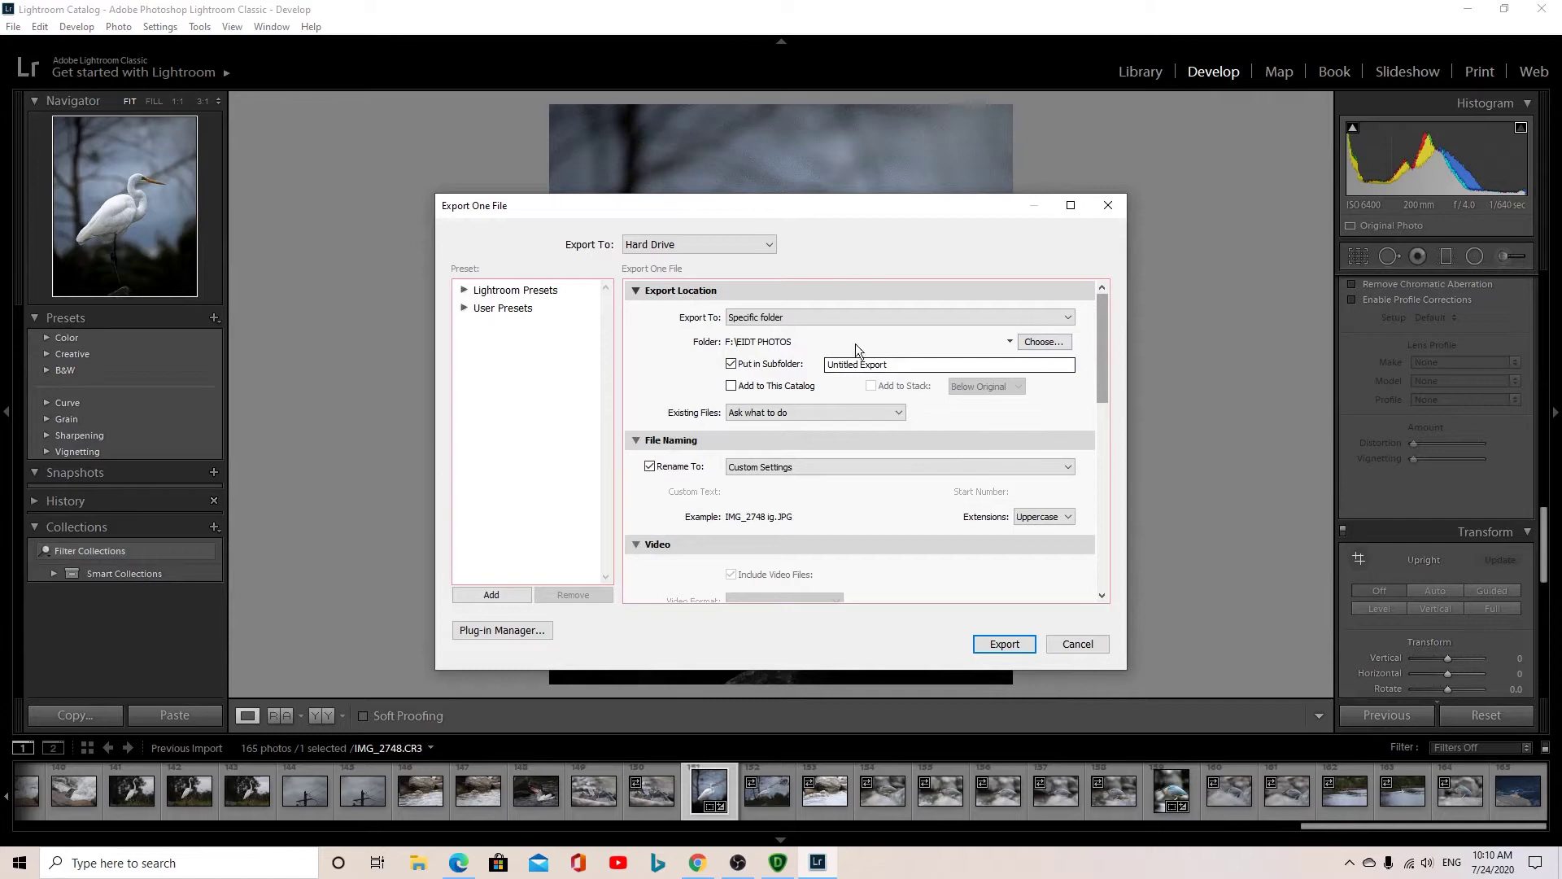
pyautogui.click(1006, 644)
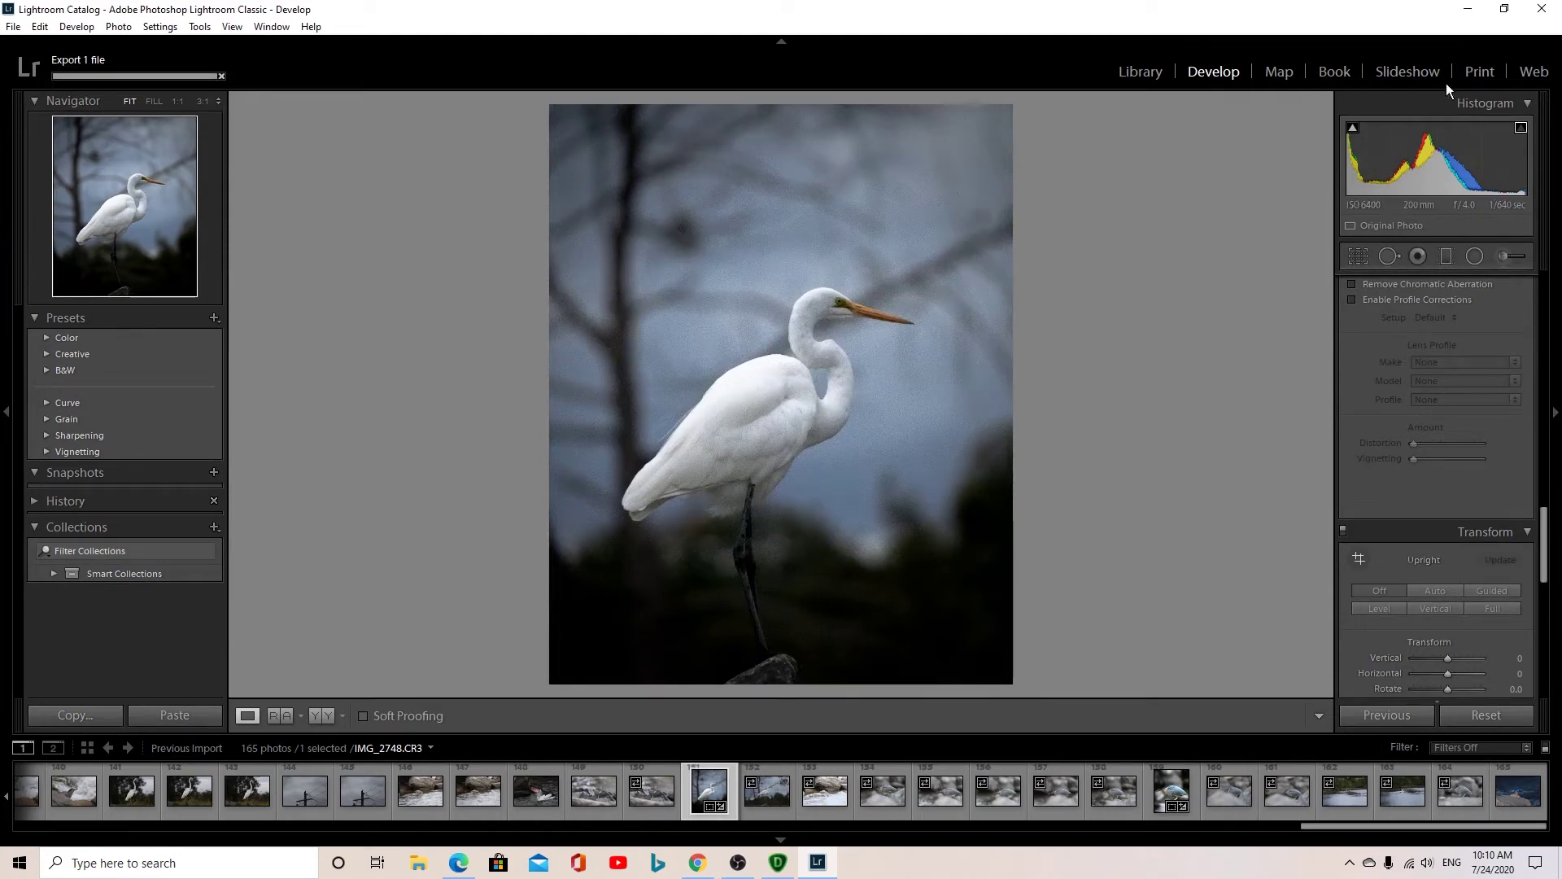
pyautogui.click(1467, 9)
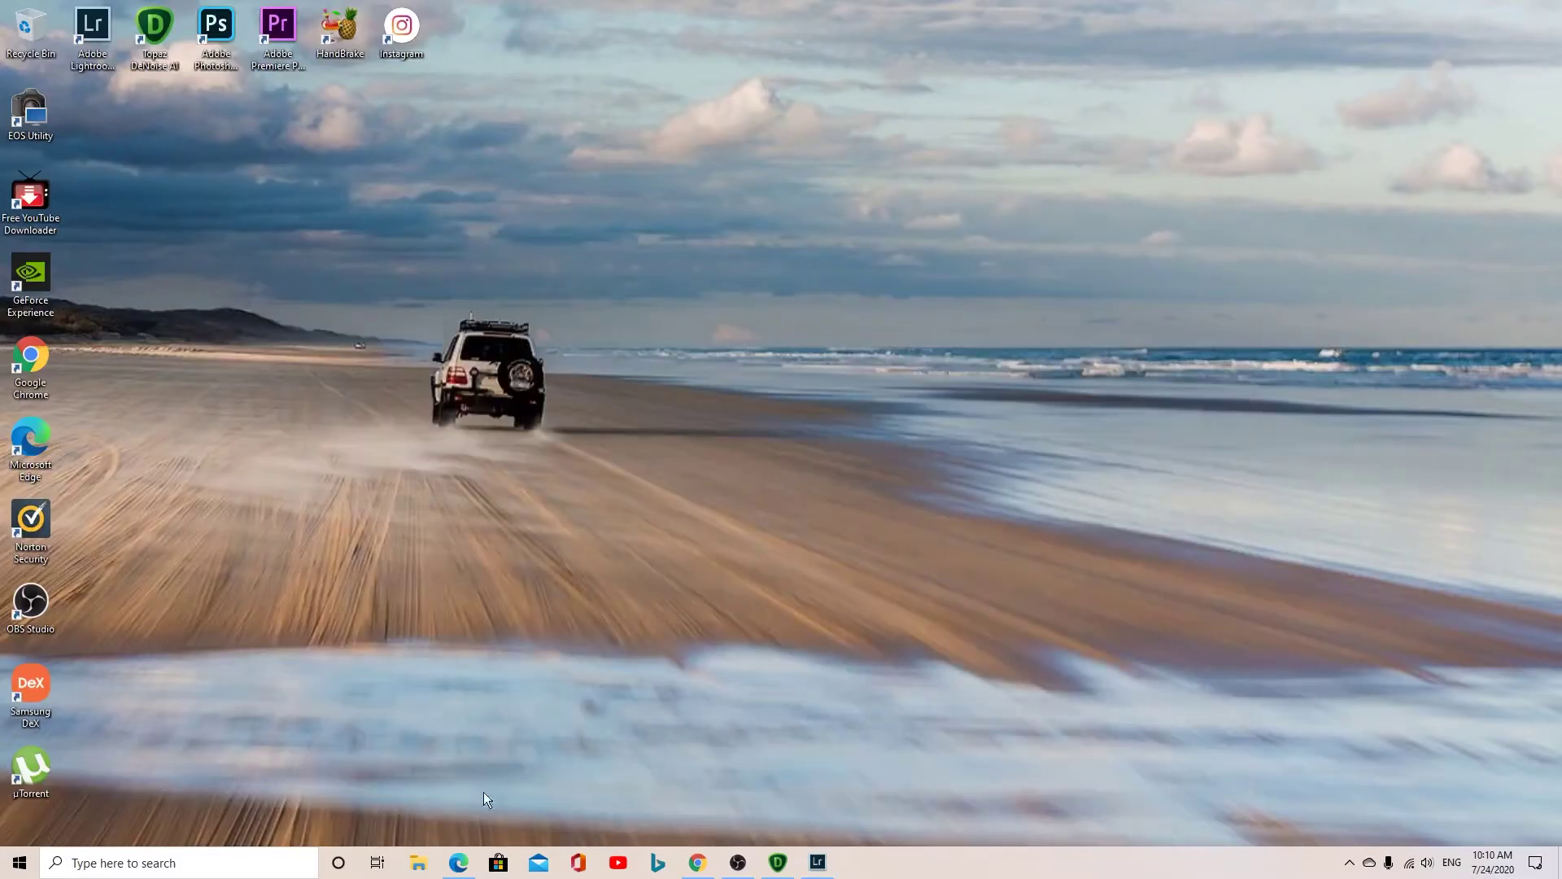
pyautogui.click(419, 864)
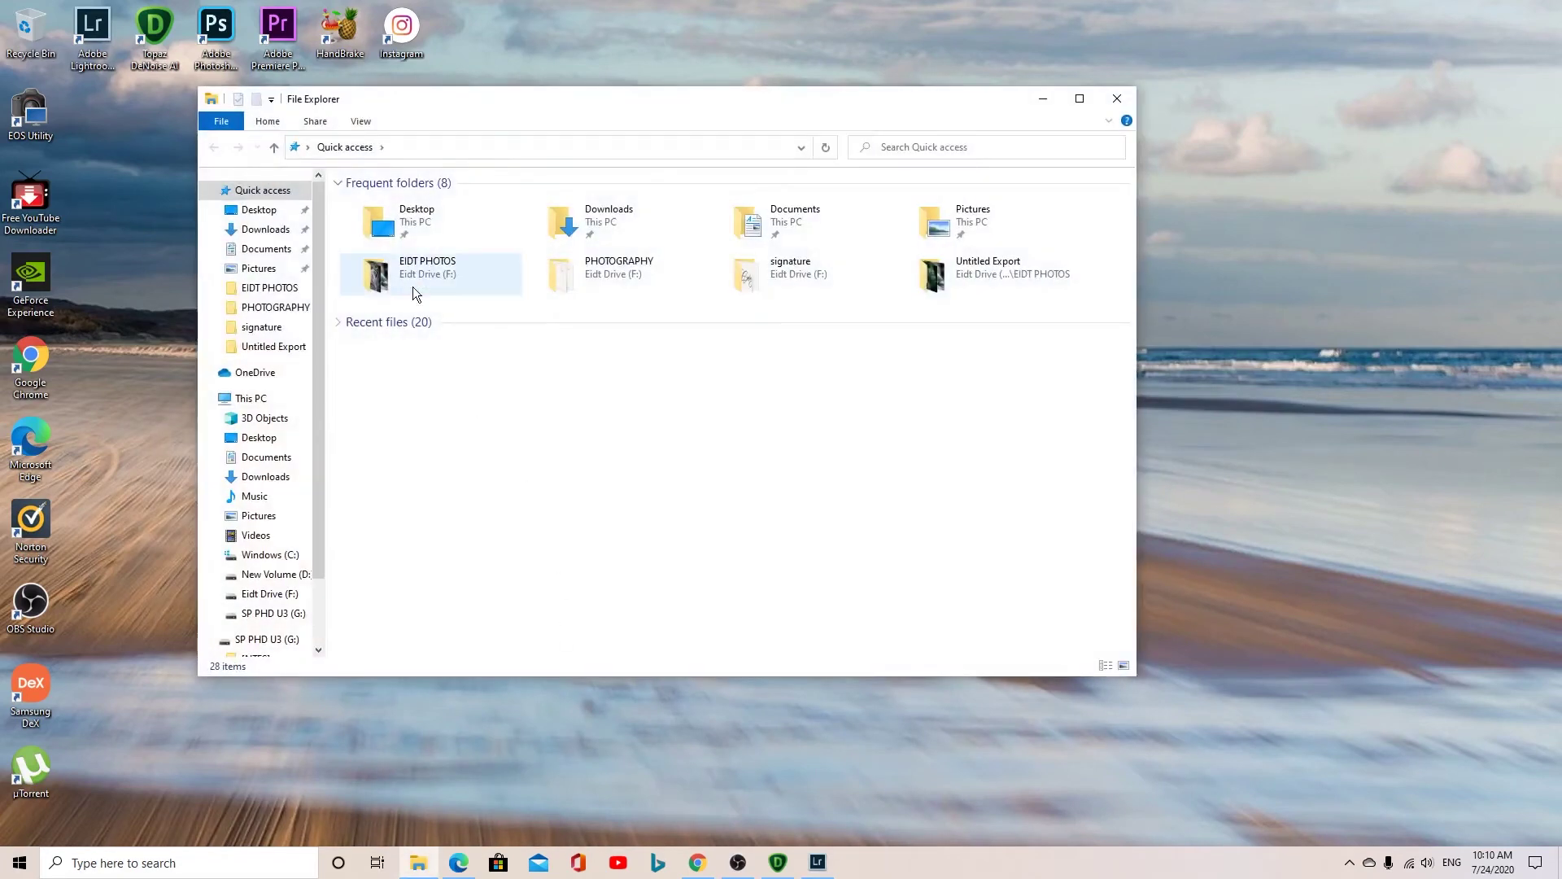
pyautogui.click(270, 399)
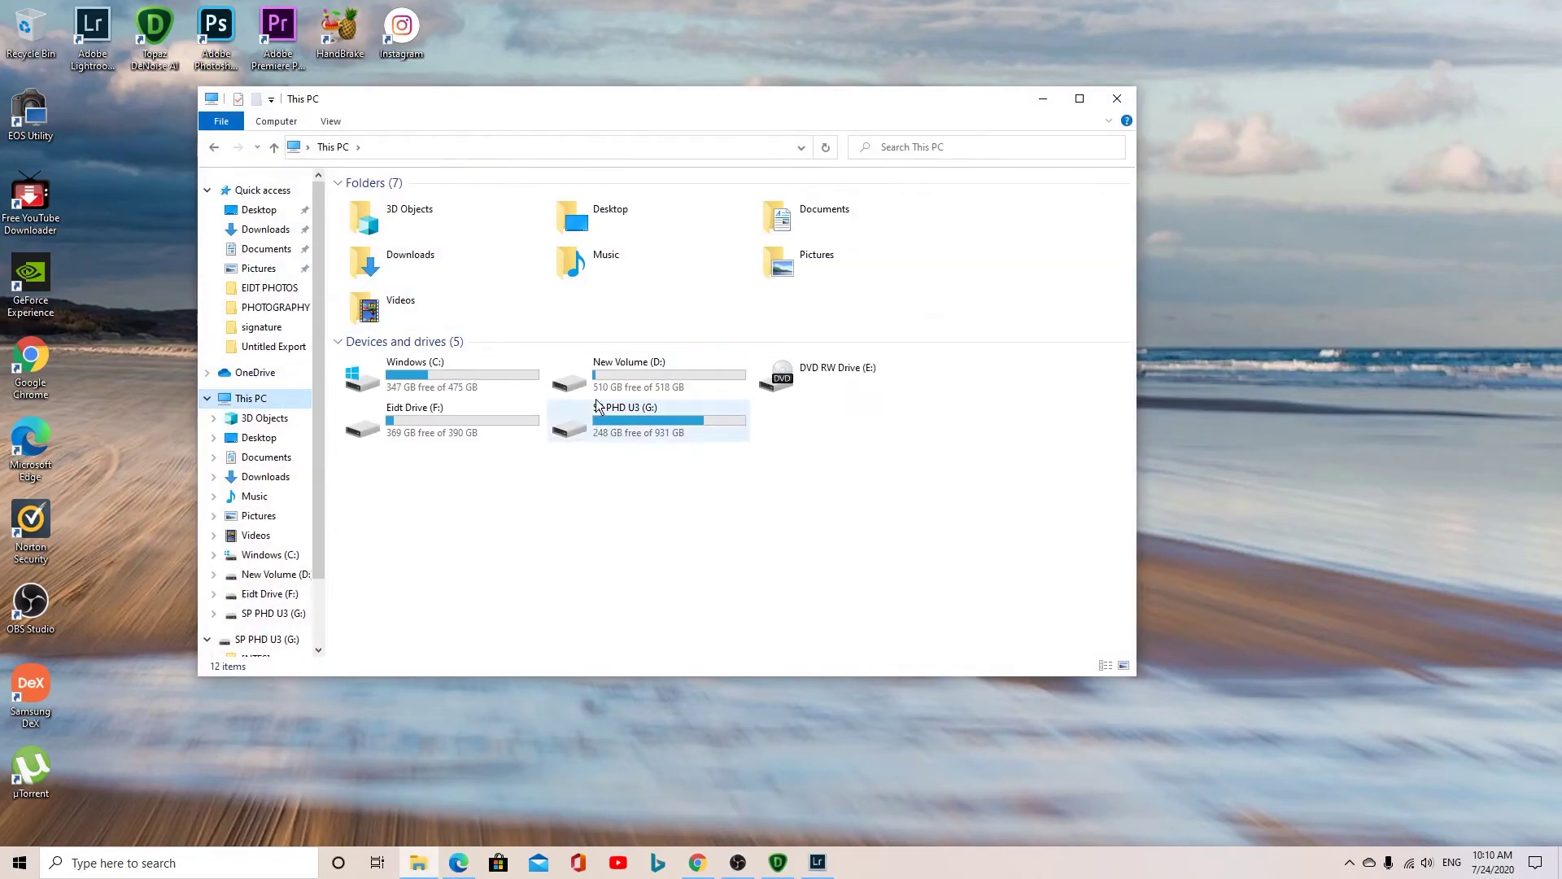
pyautogui.doubleClick(447, 412)
pyautogui.doubleClick(466, 237)
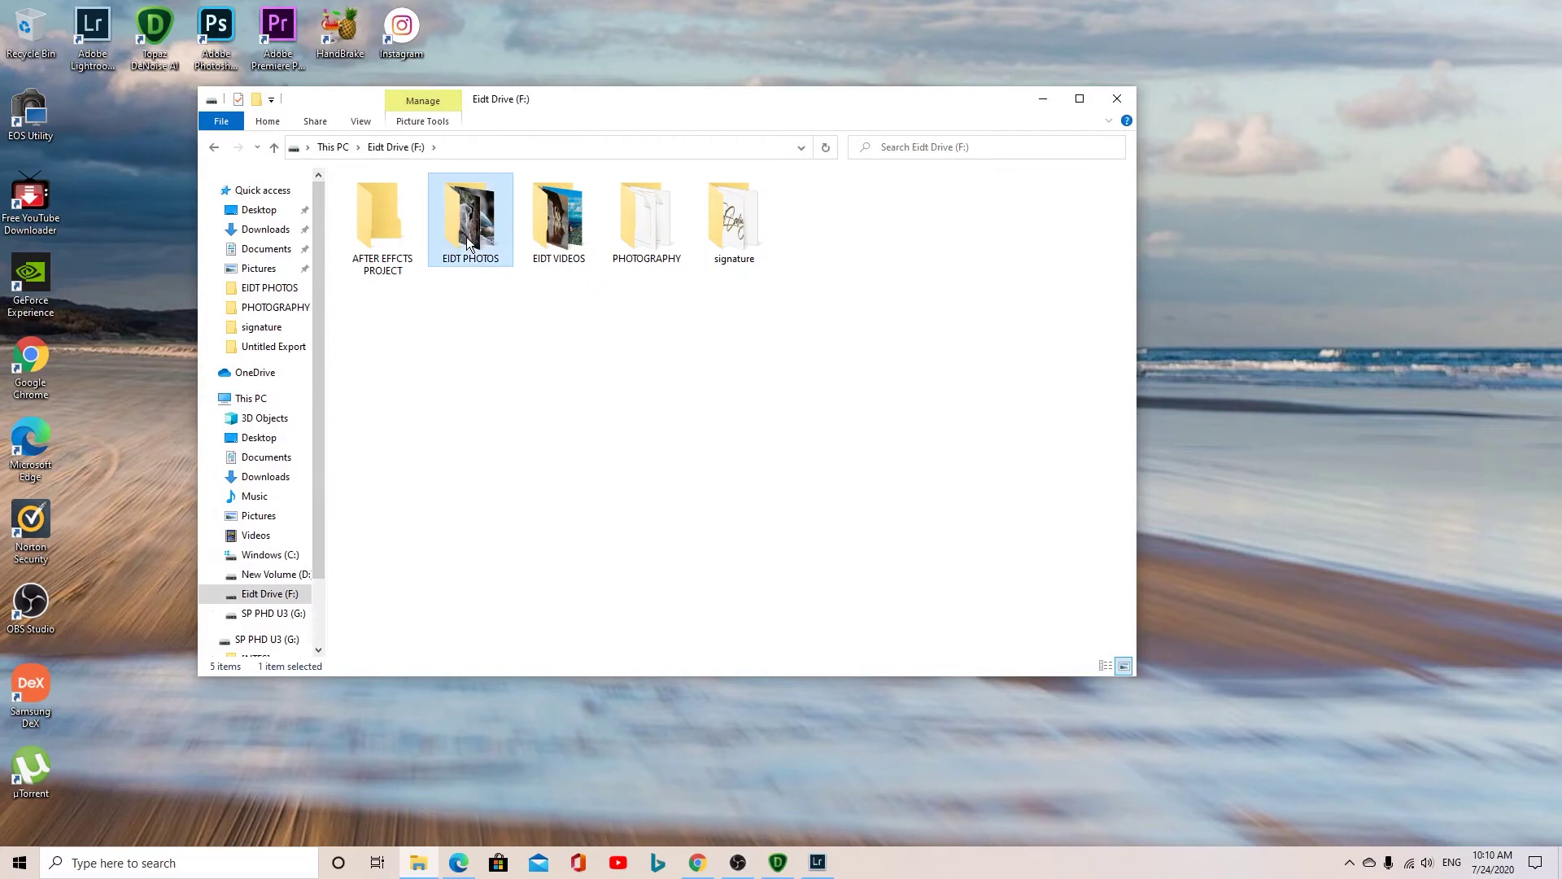
pyautogui.click(391, 226)
pyautogui.doubleClick(391, 227)
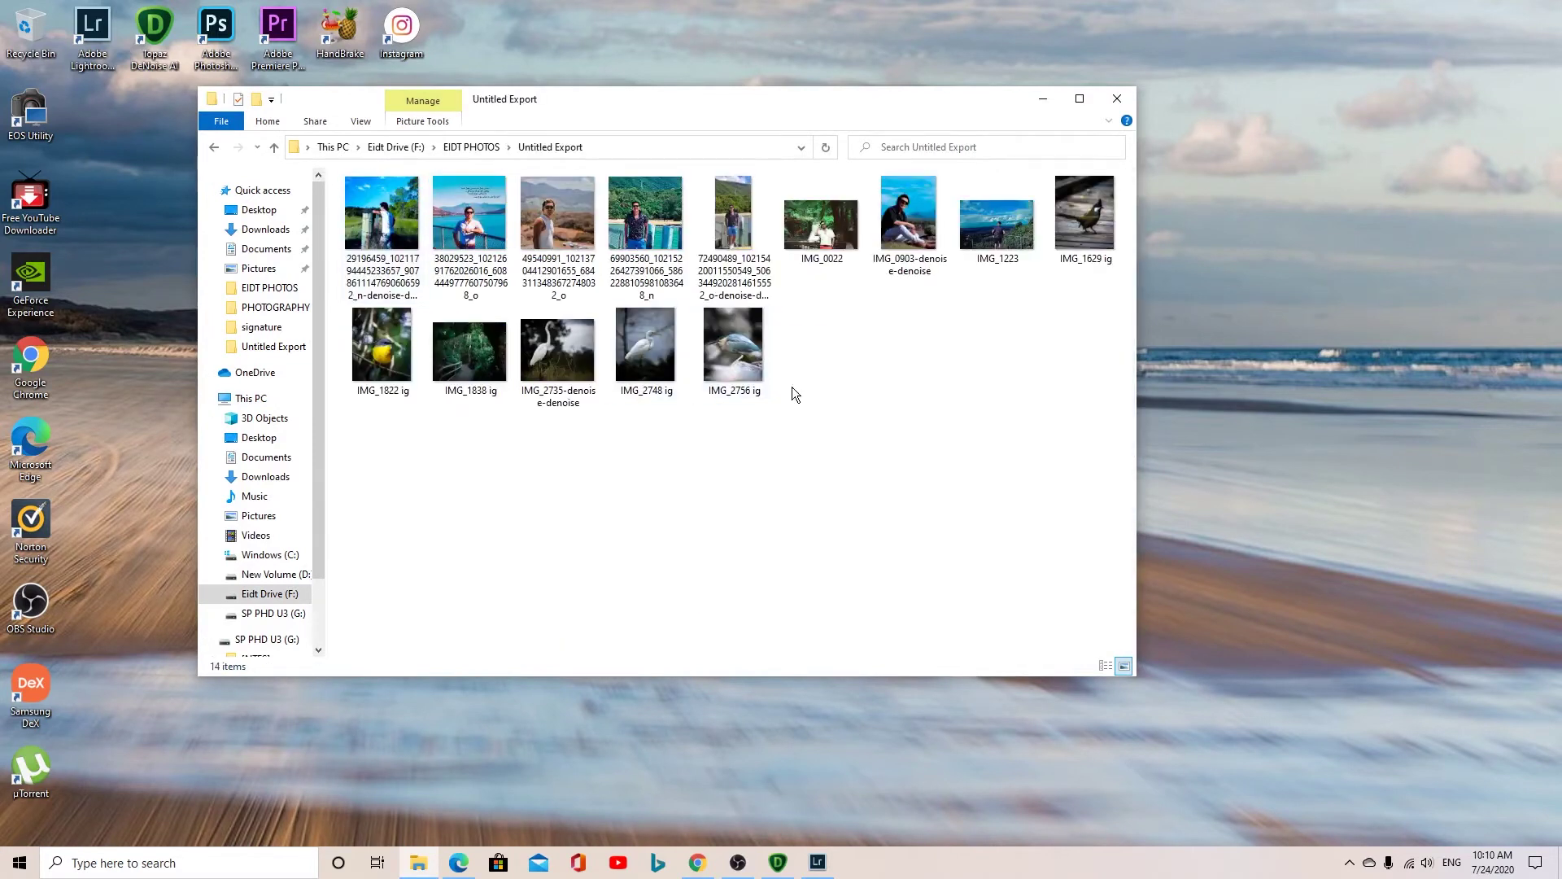
pyautogui.doubleClick(656, 367)
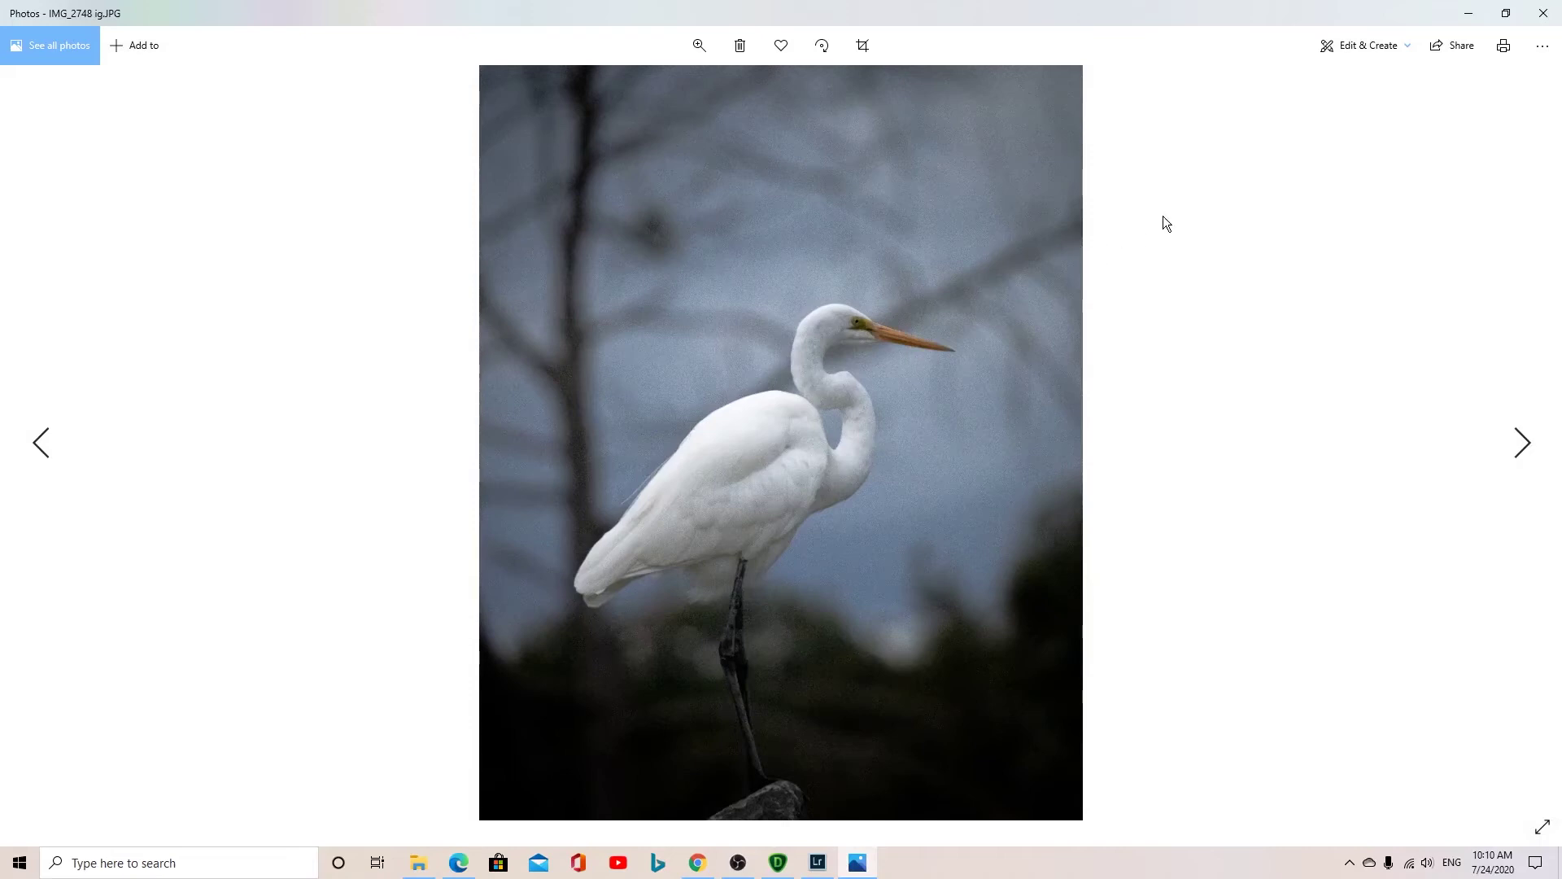
pyautogui.click(1543, 13)
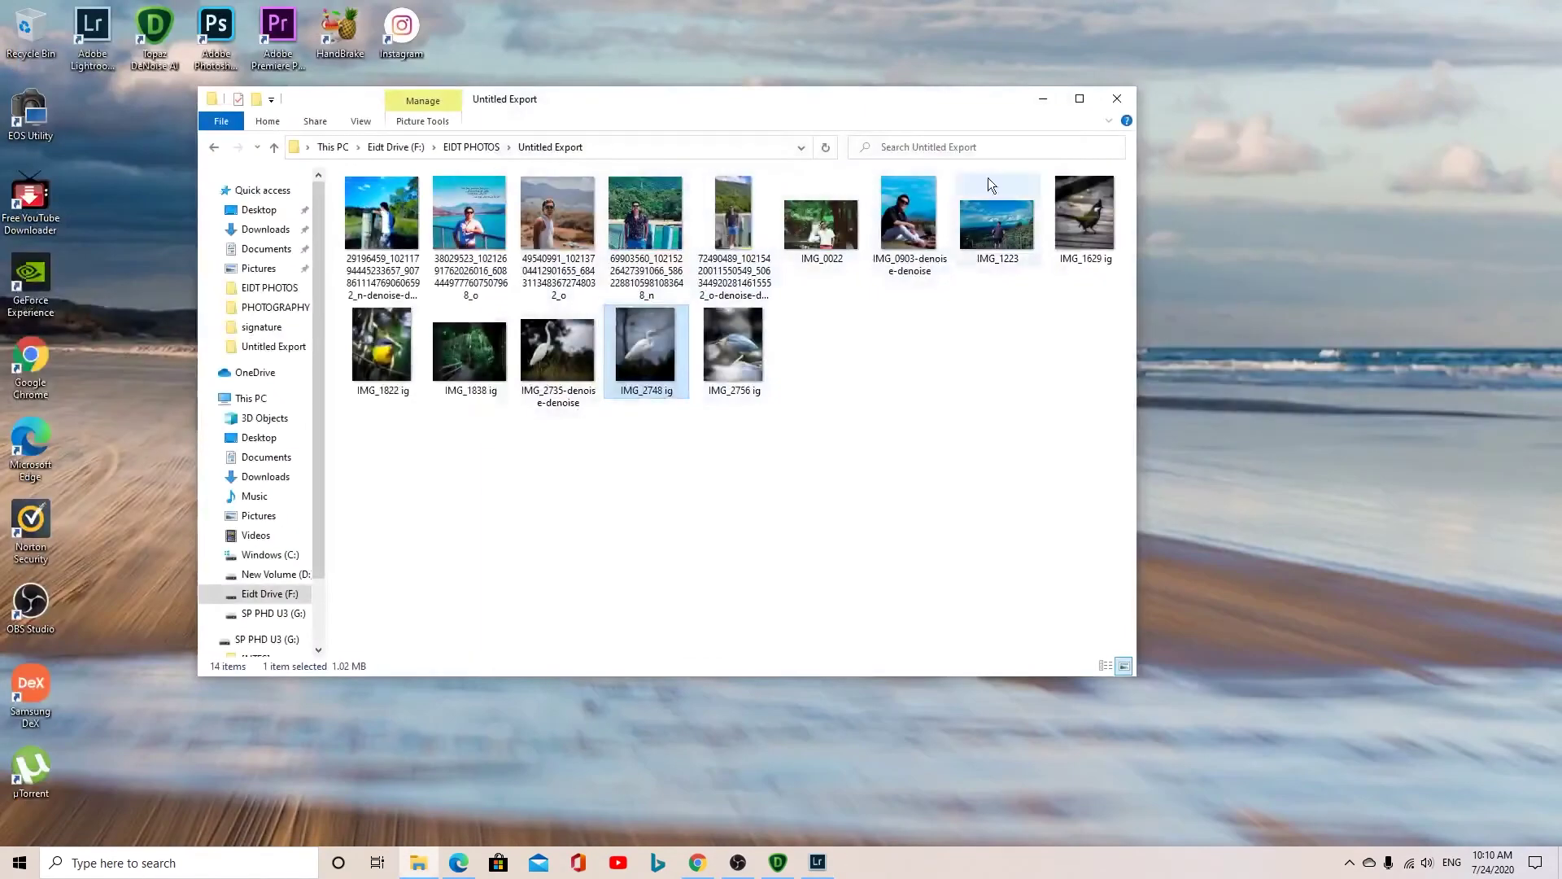
pyautogui.click(1117, 98)
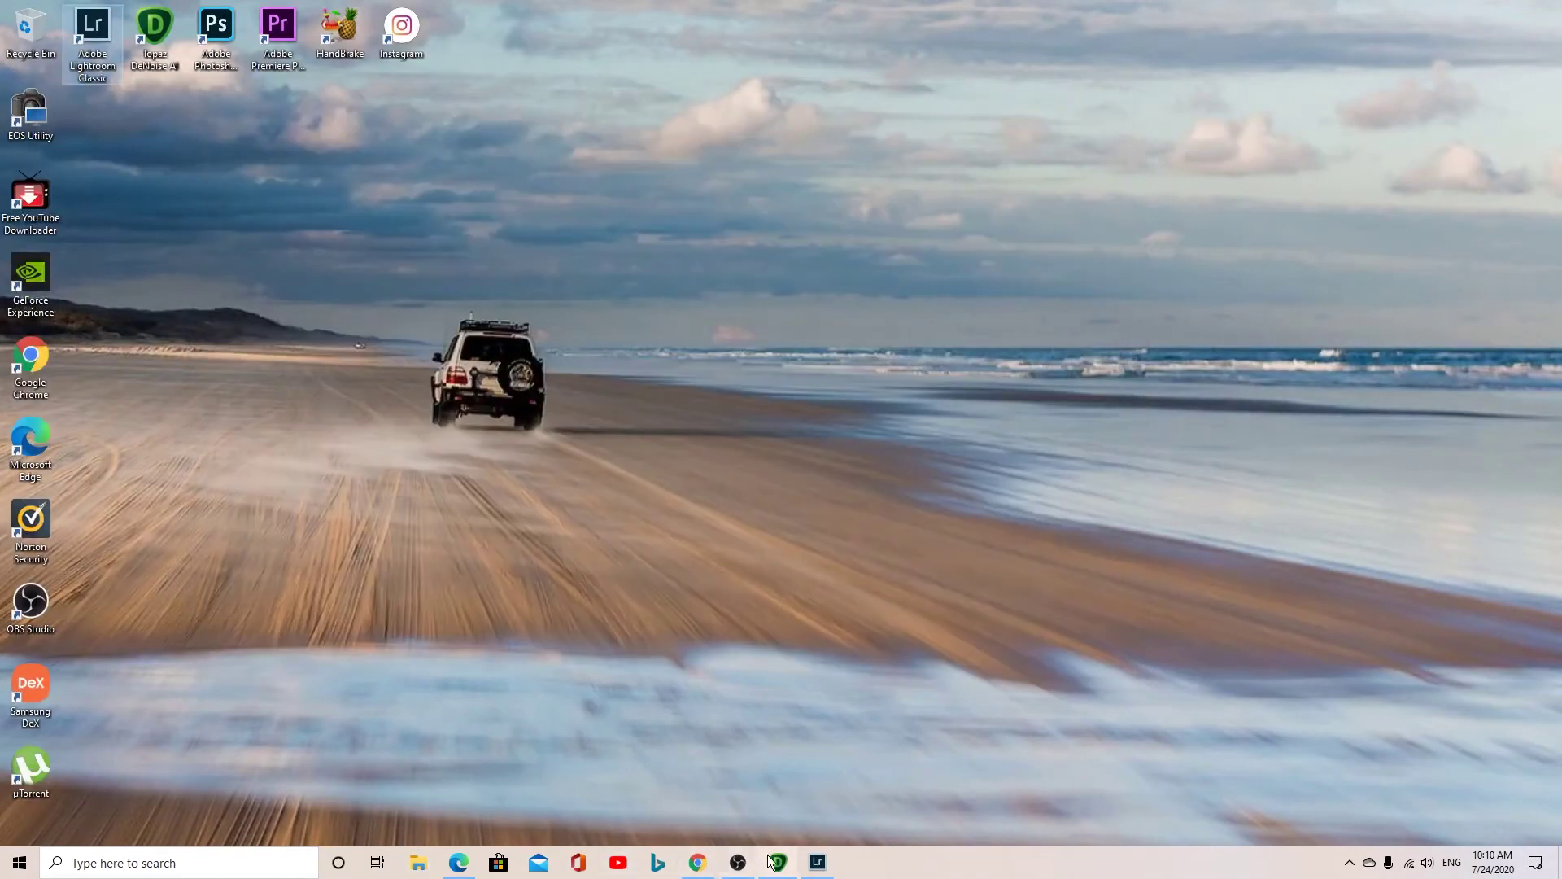
# Step: Load IMG_2748 ig from Eidt Drive (F:) > EIDT PHOTOS > Untitled Export into DeNoise AI
pyautogui.click(773, 861)
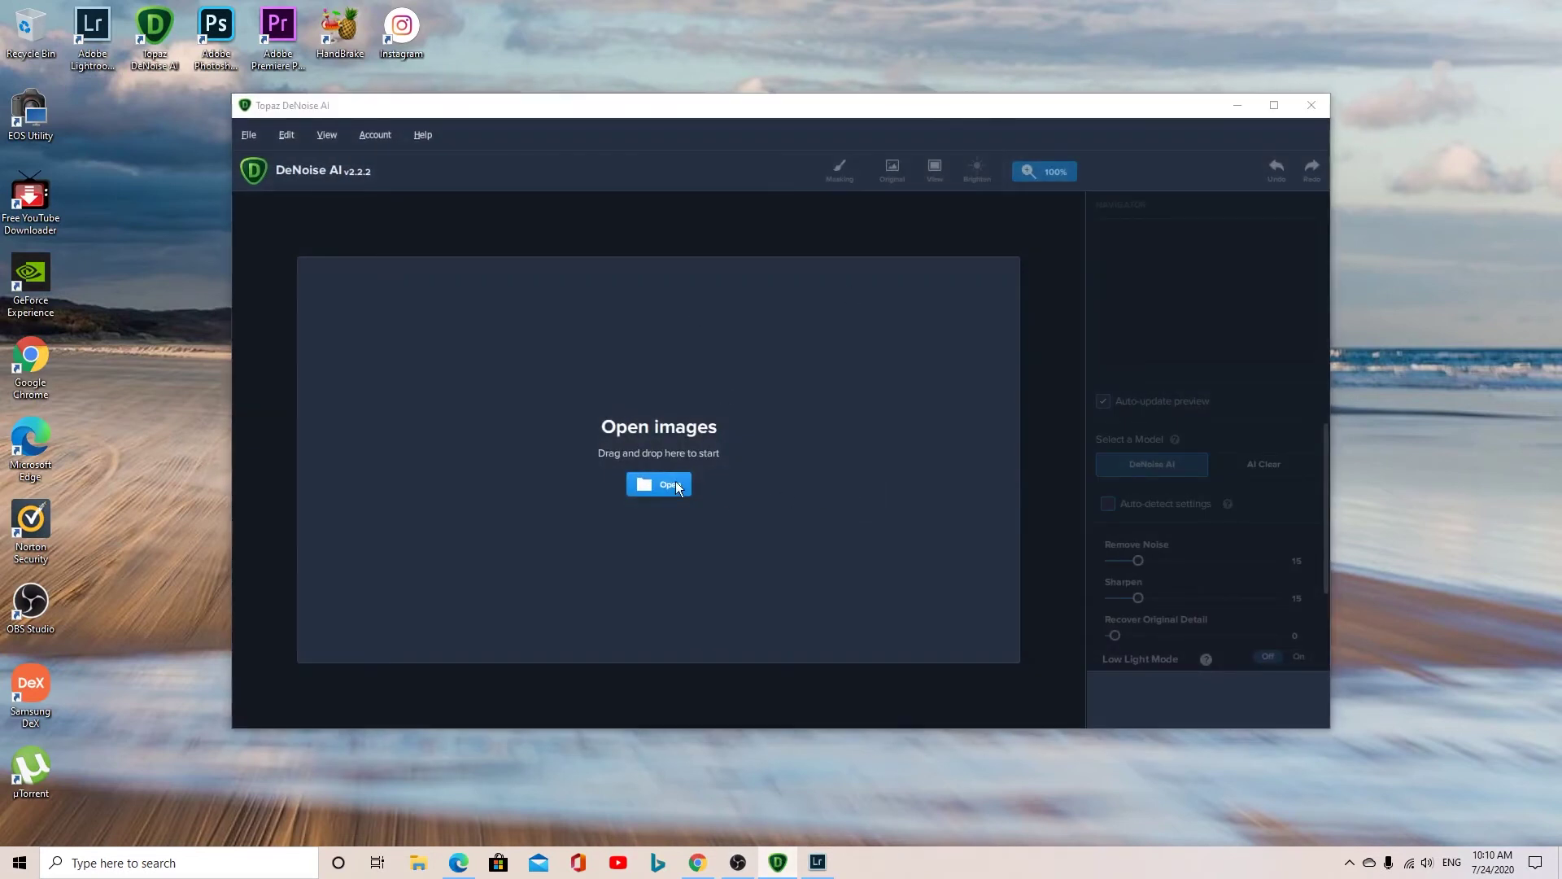
pyautogui.click(678, 485)
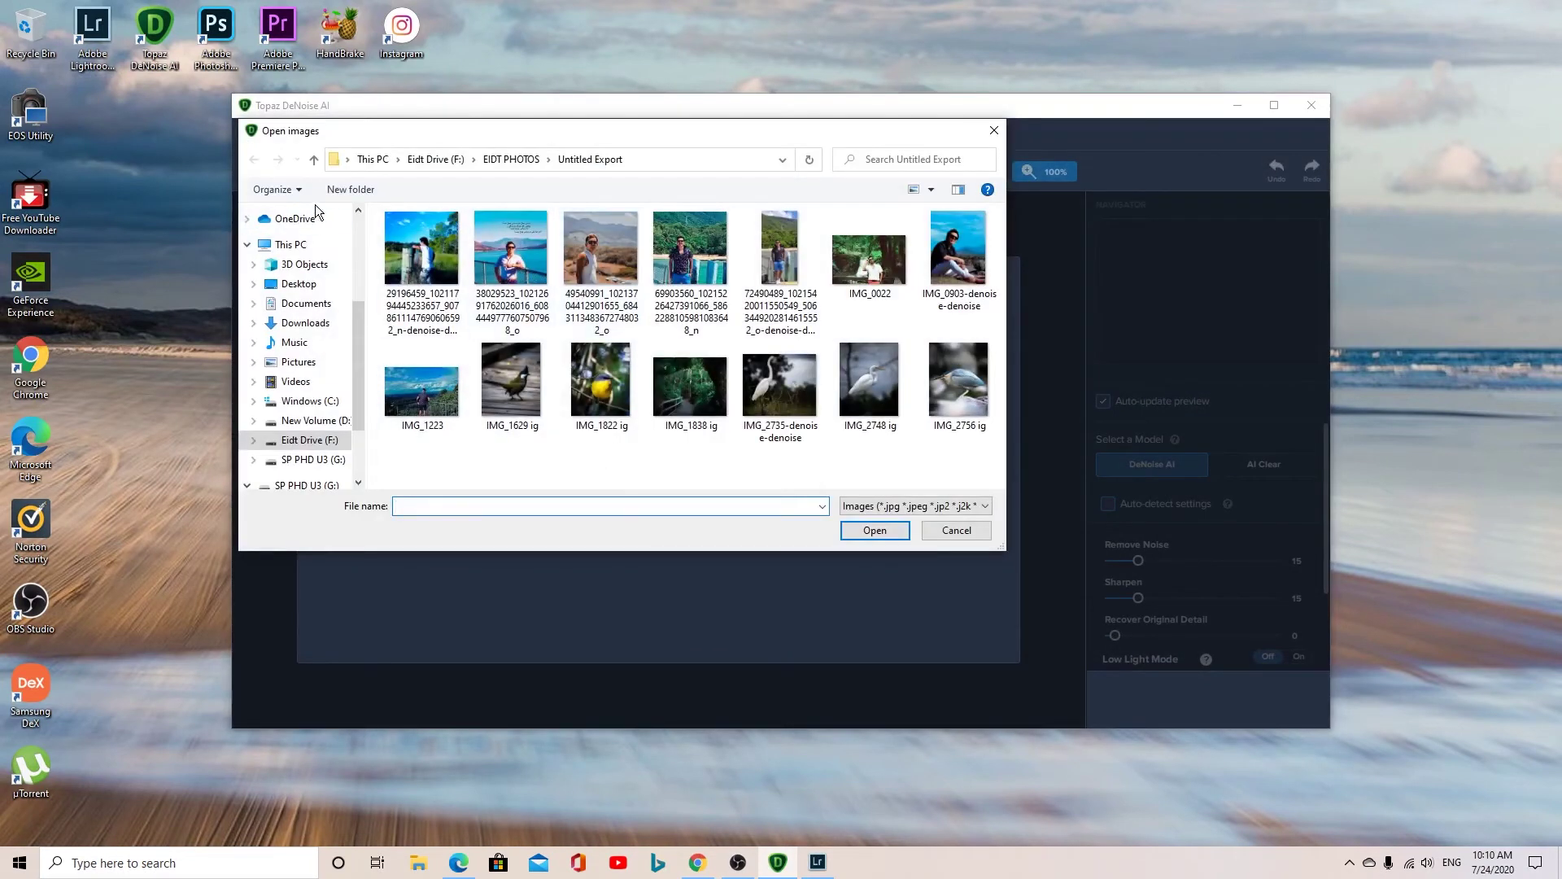
pyautogui.click(290, 244)
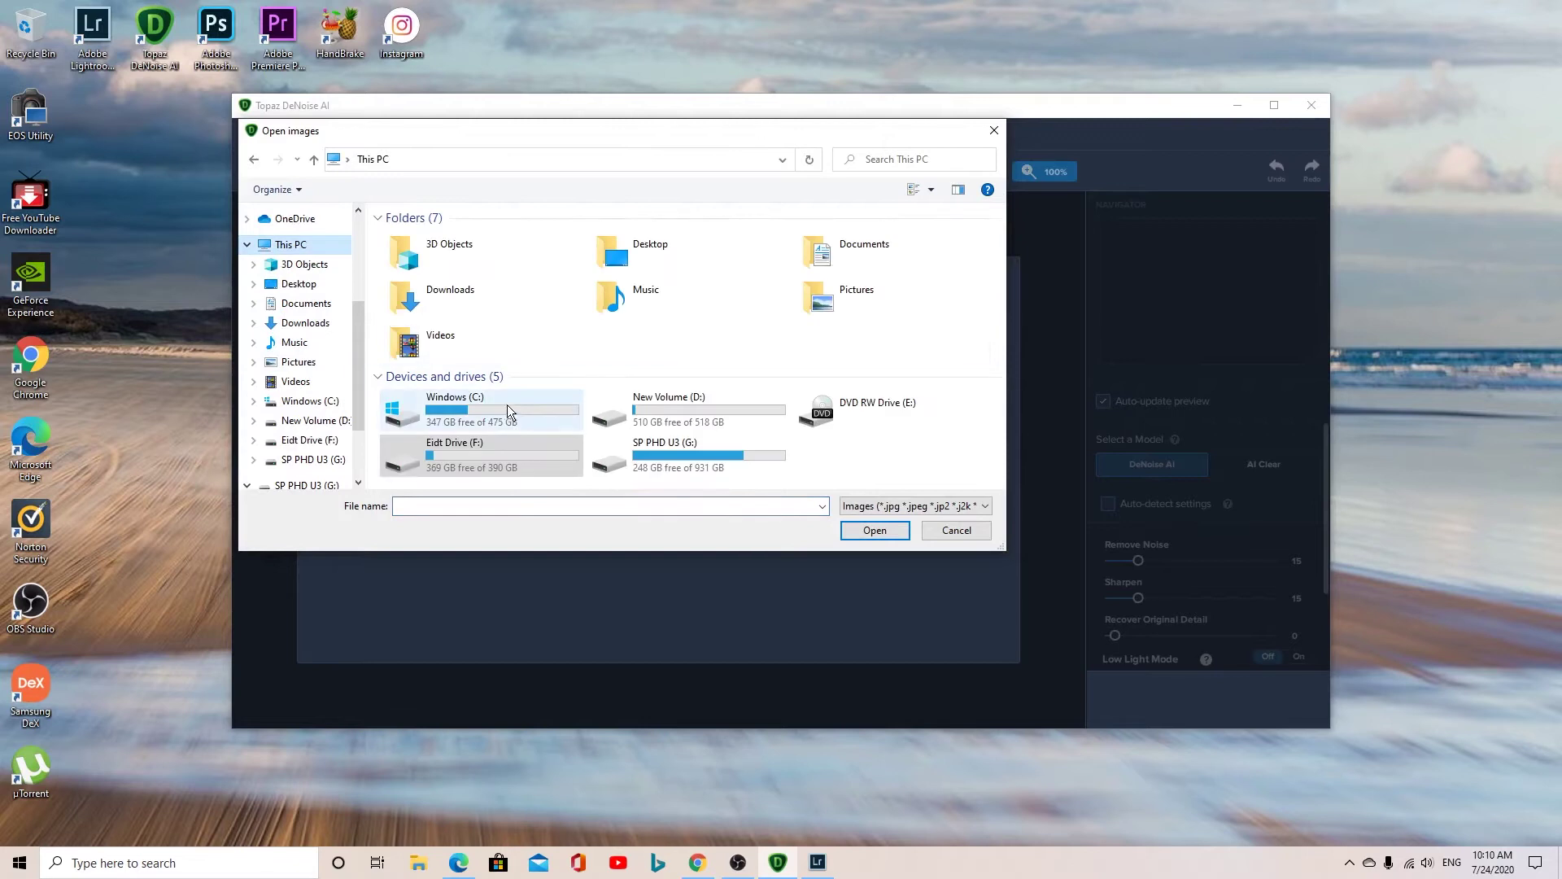
pyautogui.doubleClick(446, 455)
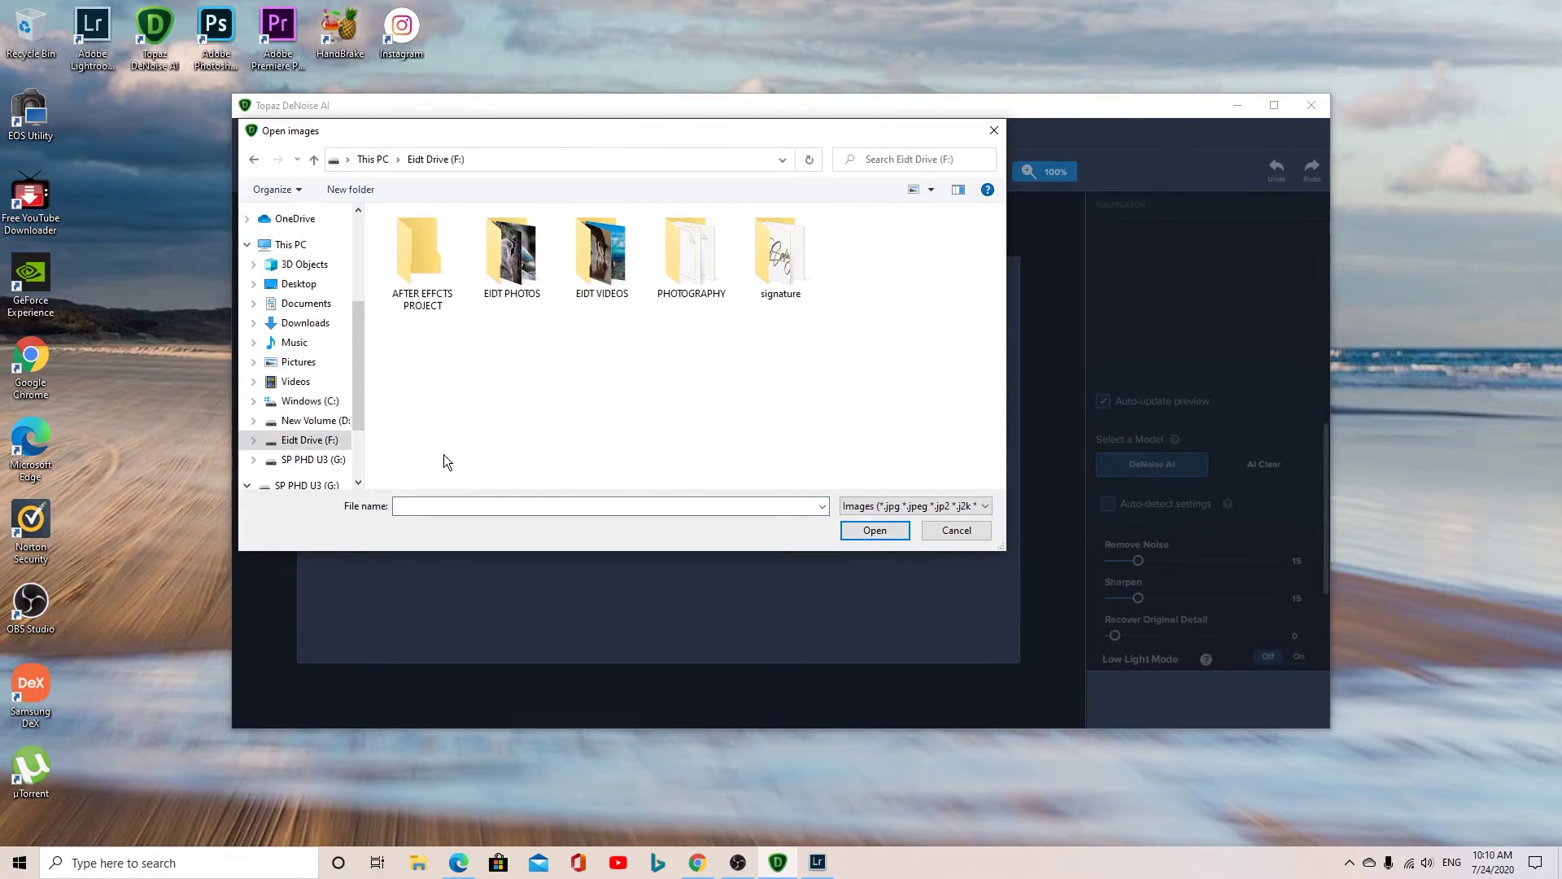
pyautogui.doubleClick(526, 260)
pyautogui.doubleClick(419, 249)
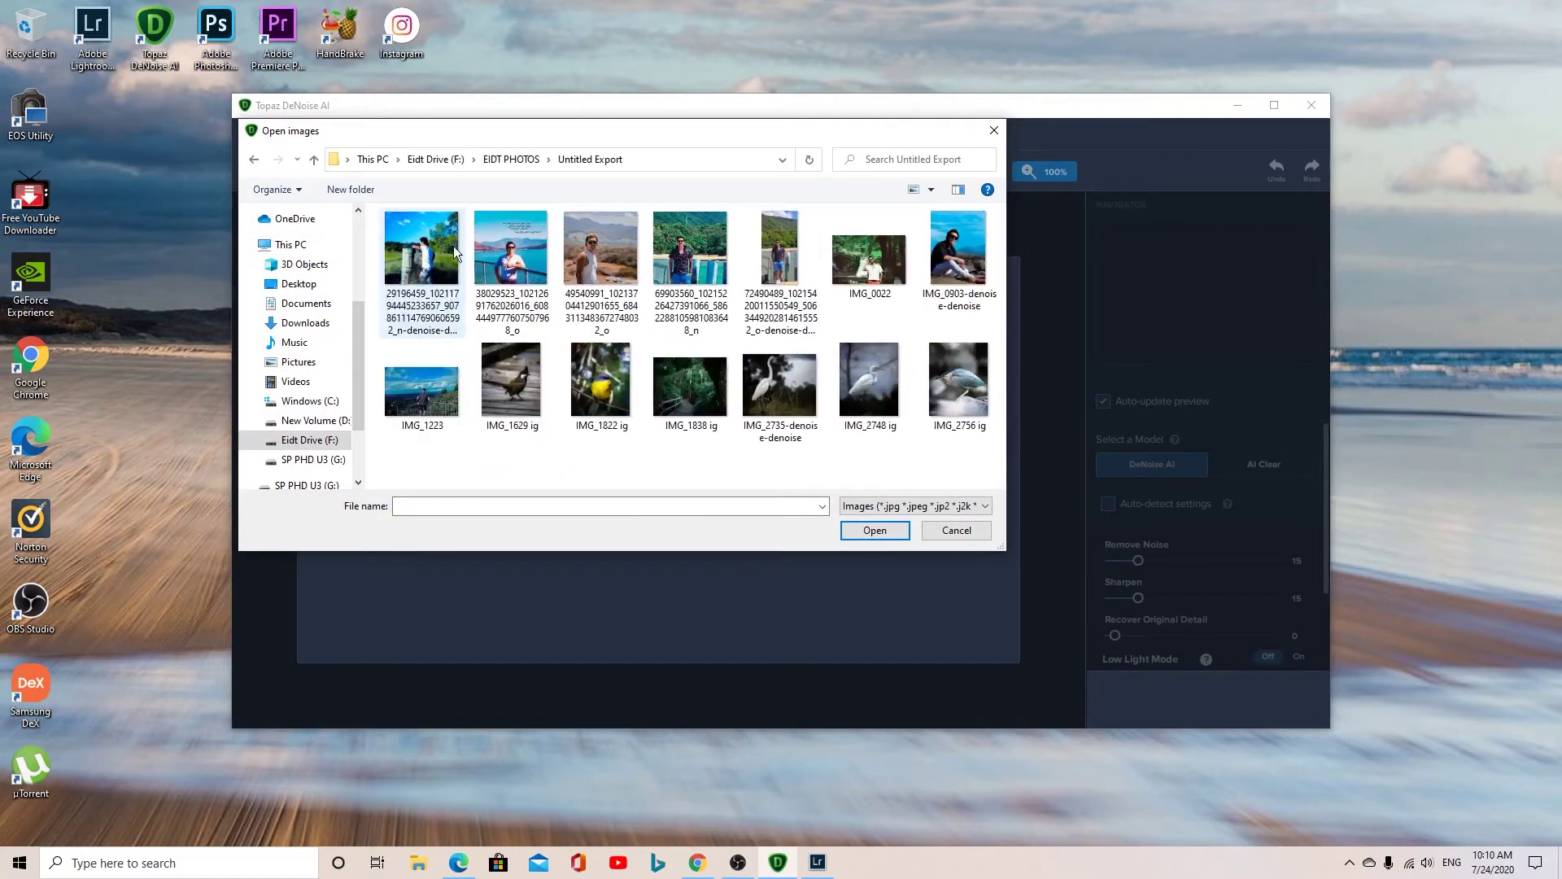
pyautogui.click(874, 389)
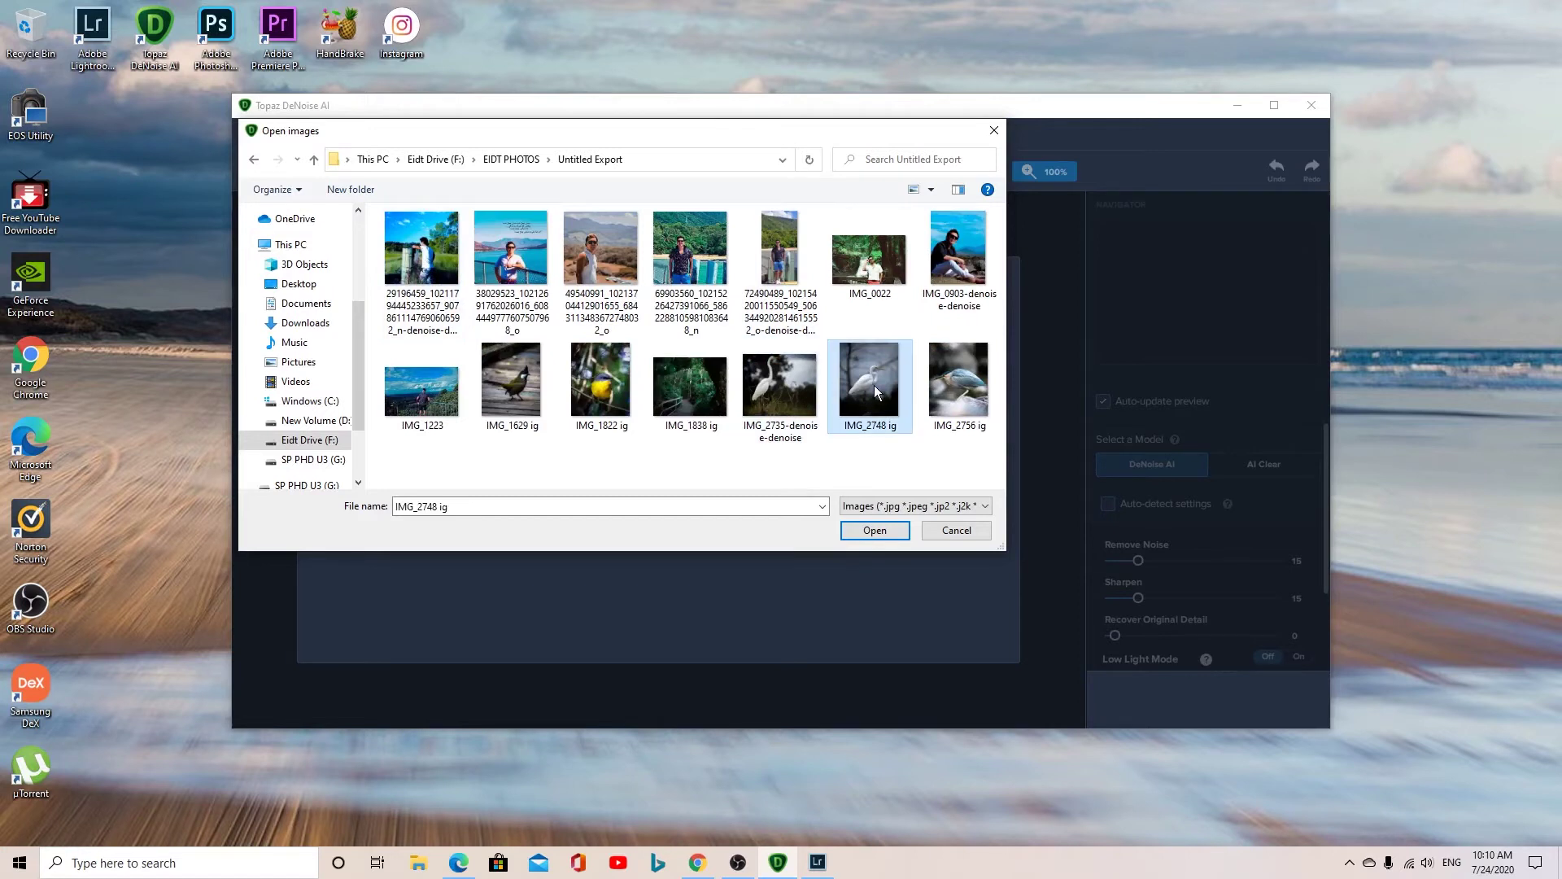
pyautogui.click(867, 533)
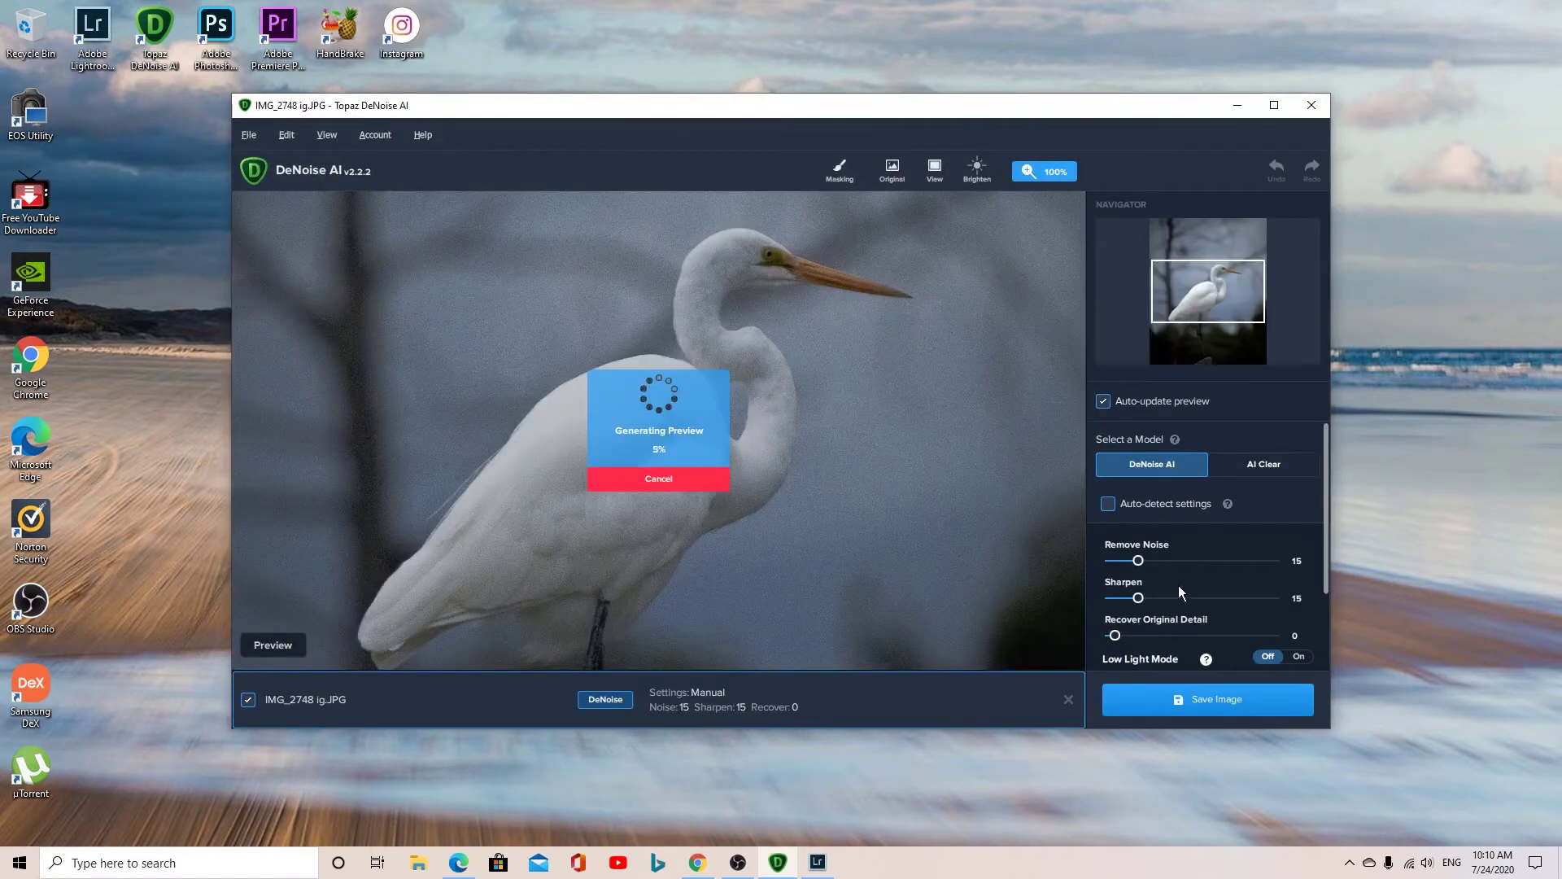
# Step: Set Remove Noise to 88 and Sharpen to 36
pyautogui.click(1143, 561)
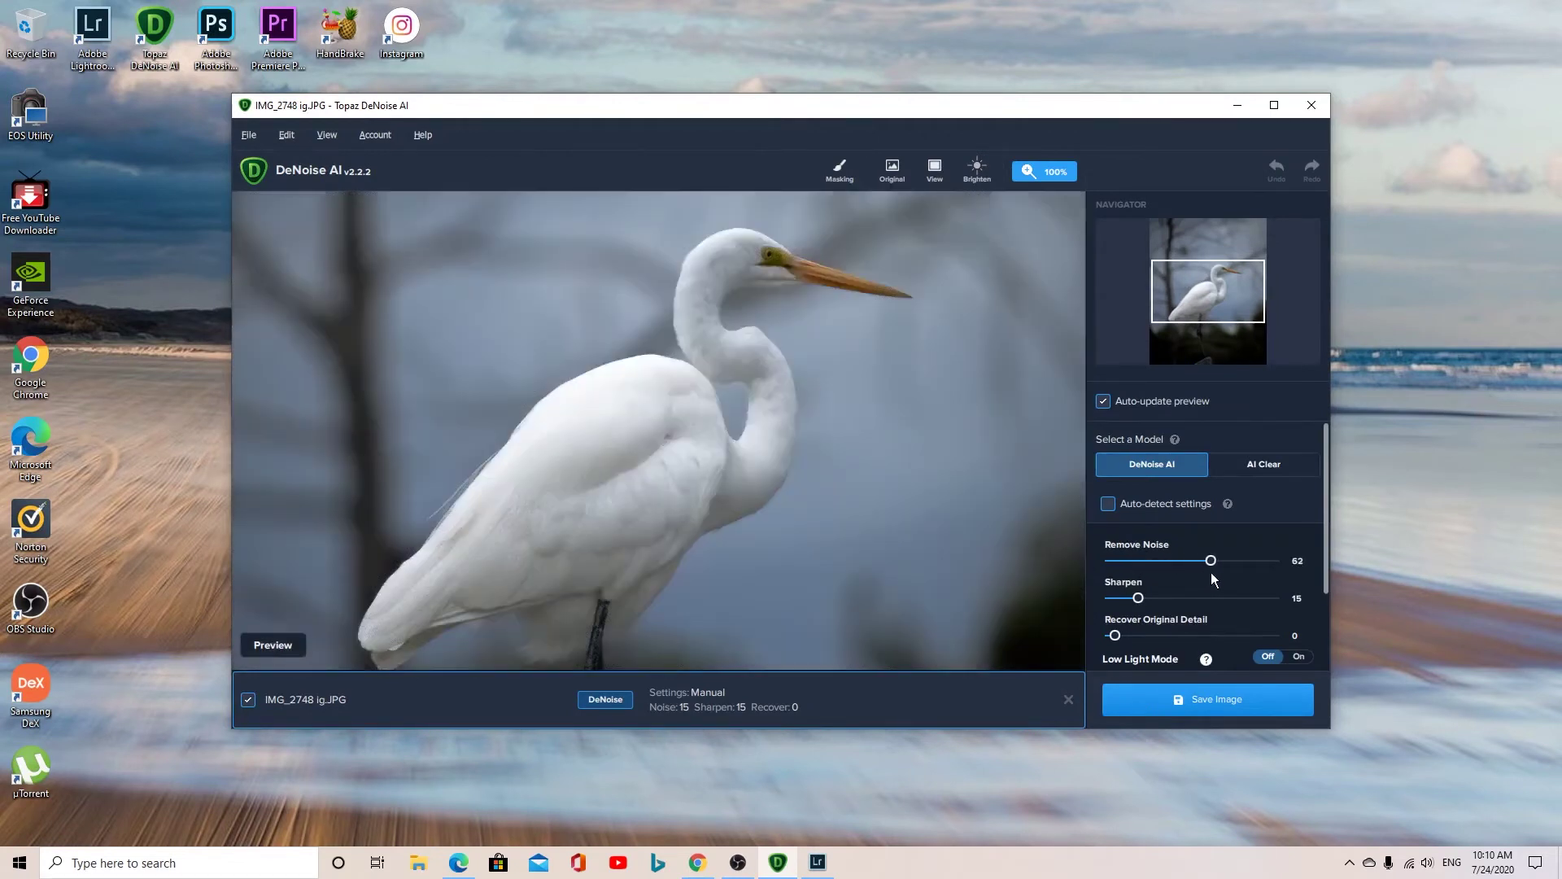
pyautogui.moveTo(1222, 576); pyautogui.dragTo(1247, 580)
pyautogui.moveTo(1137, 598); pyautogui.dragTo(1238, 609)
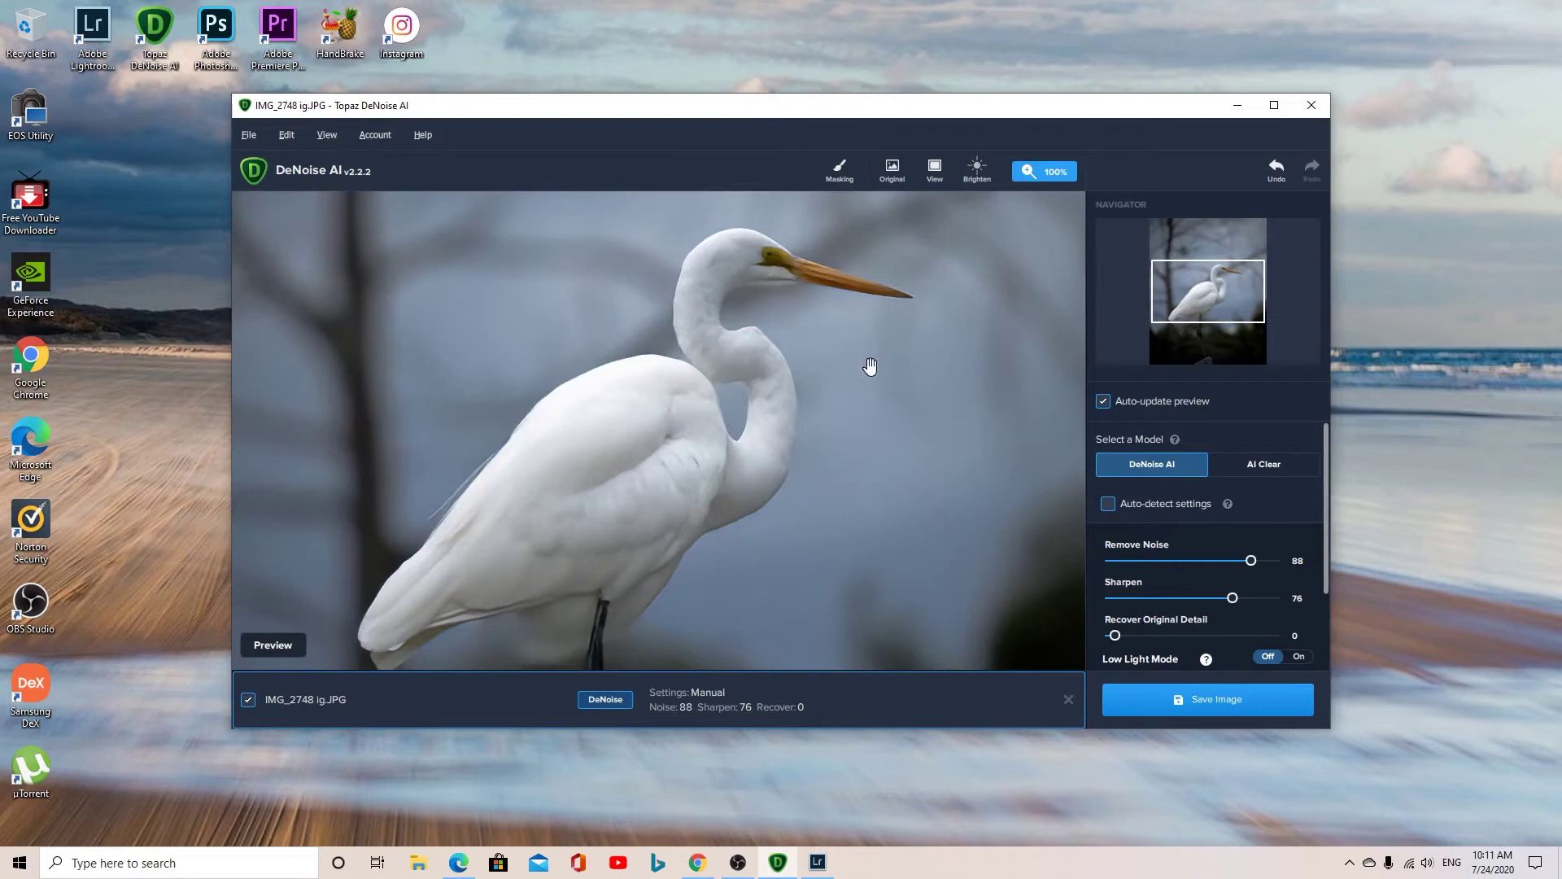
pyautogui.moveTo(1232, 600); pyautogui.dragTo(1197, 601)
pyautogui.moveTo(1196, 600); pyautogui.dragTo(1171, 600)
# Step: Pan around the egret comparing against the original, then start Save Image
pyautogui.moveTo(748, 517); pyautogui.dragTo(774, 296)
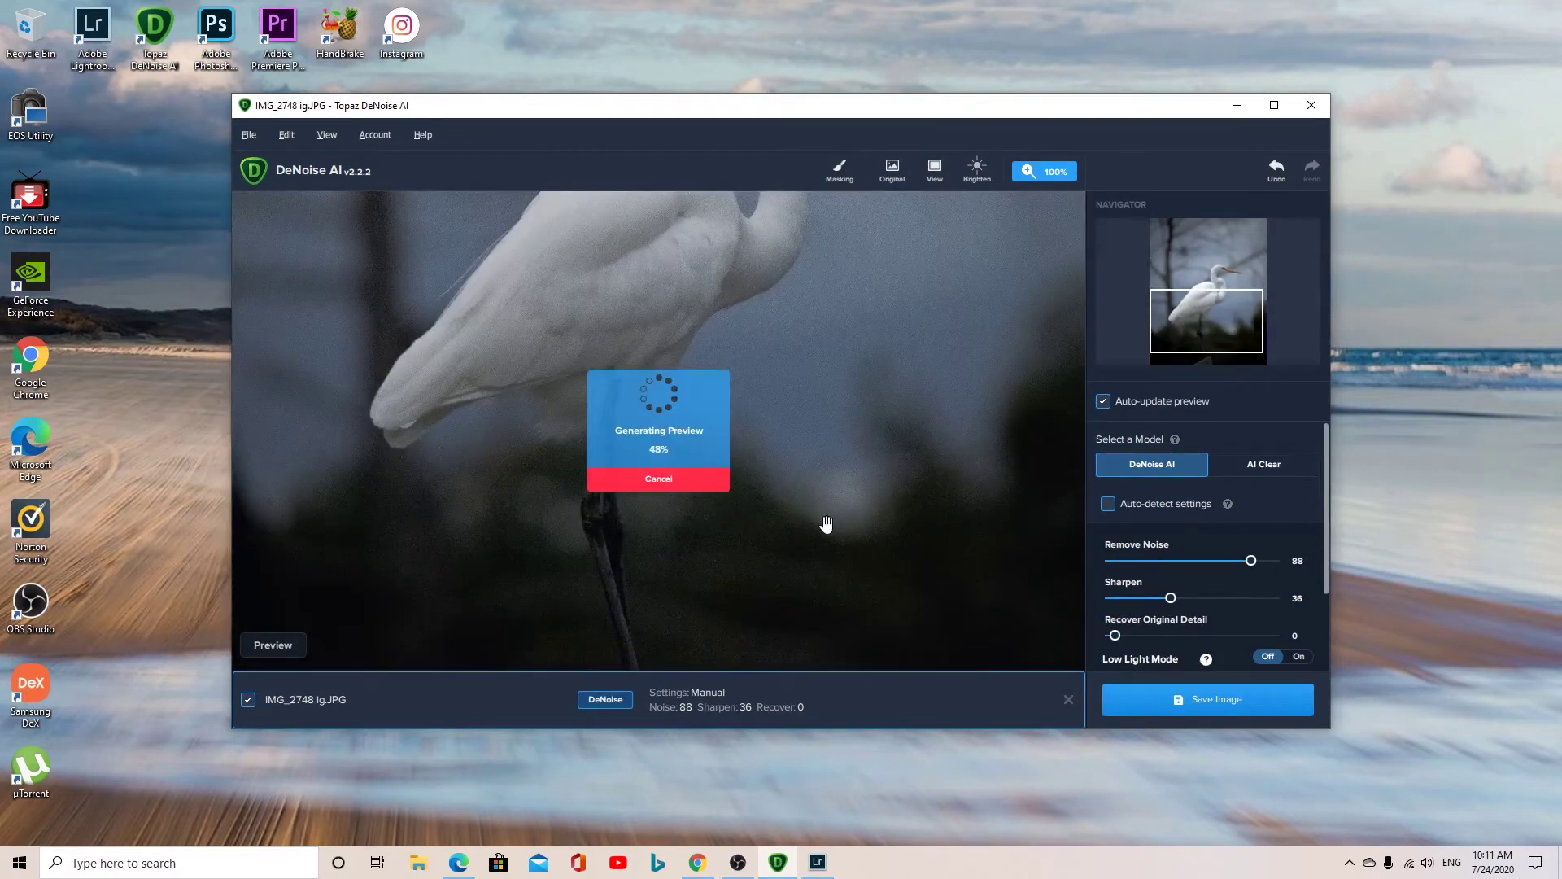
pyautogui.click(854, 409)
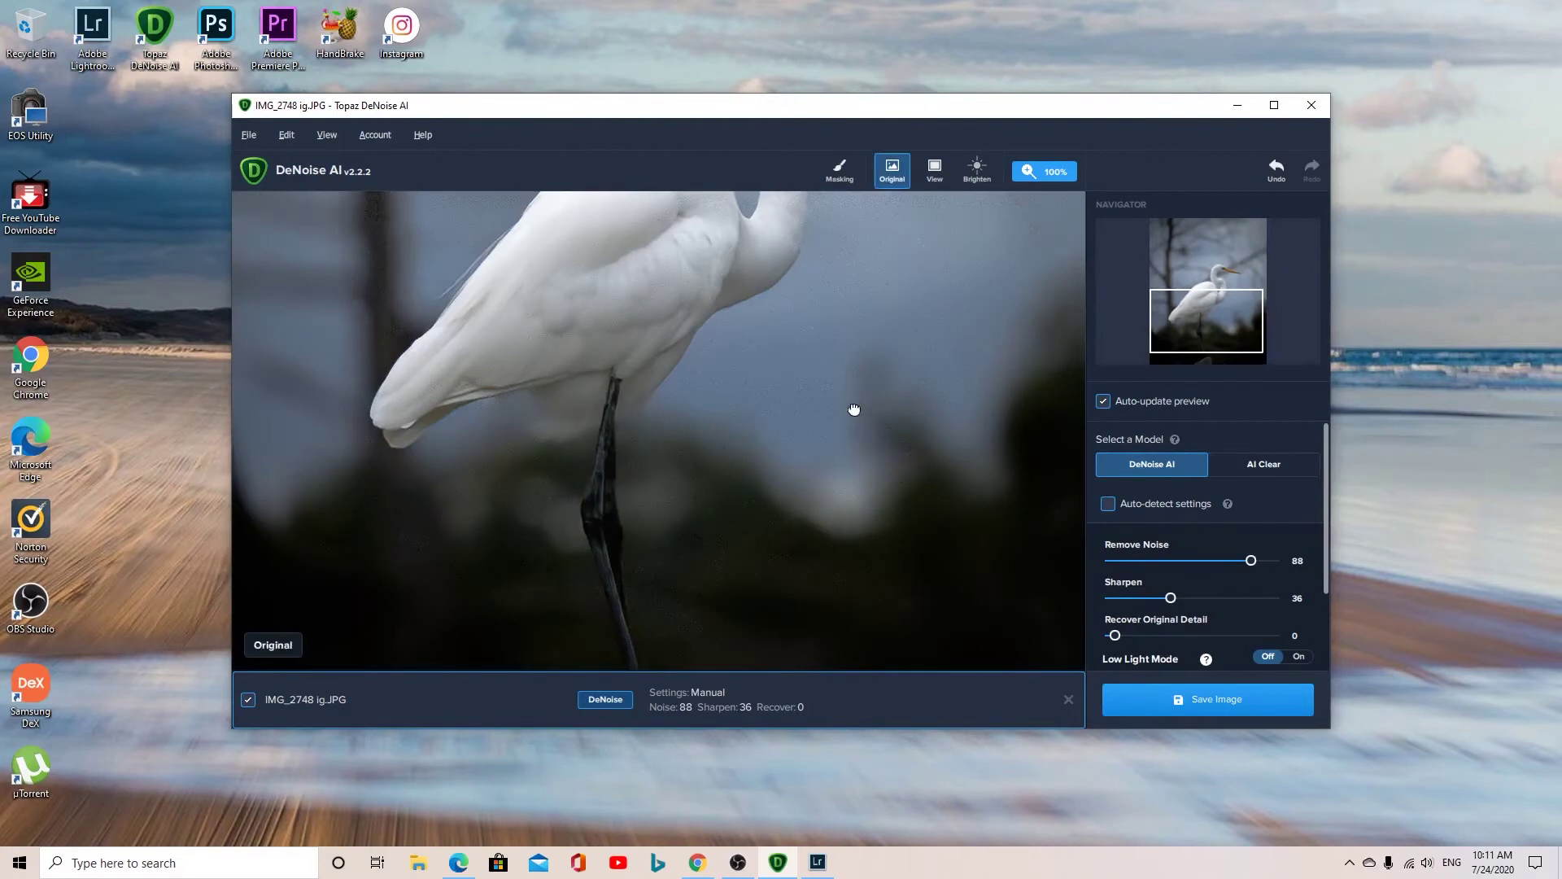
pyautogui.moveTo(853, 410); pyautogui.dragTo(844, 617)
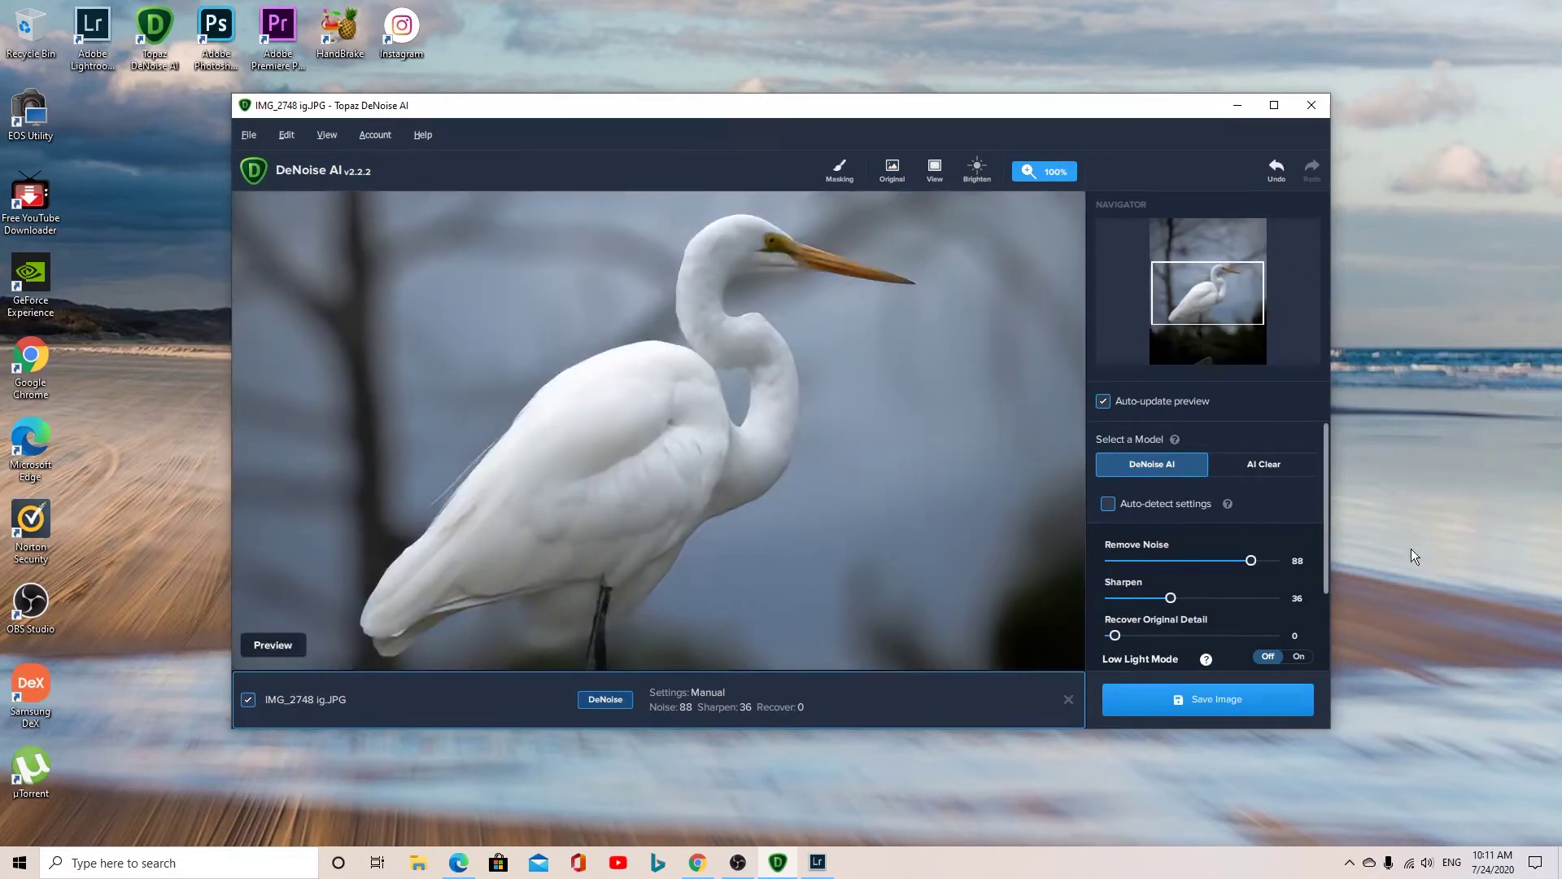
pyautogui.click(1192, 702)
# Step: Save the denoised egret as a JPG in F:/EIDT PHOTOS with Preserve colour profile, then minimize DeNoise
pyautogui.click(888, 500)
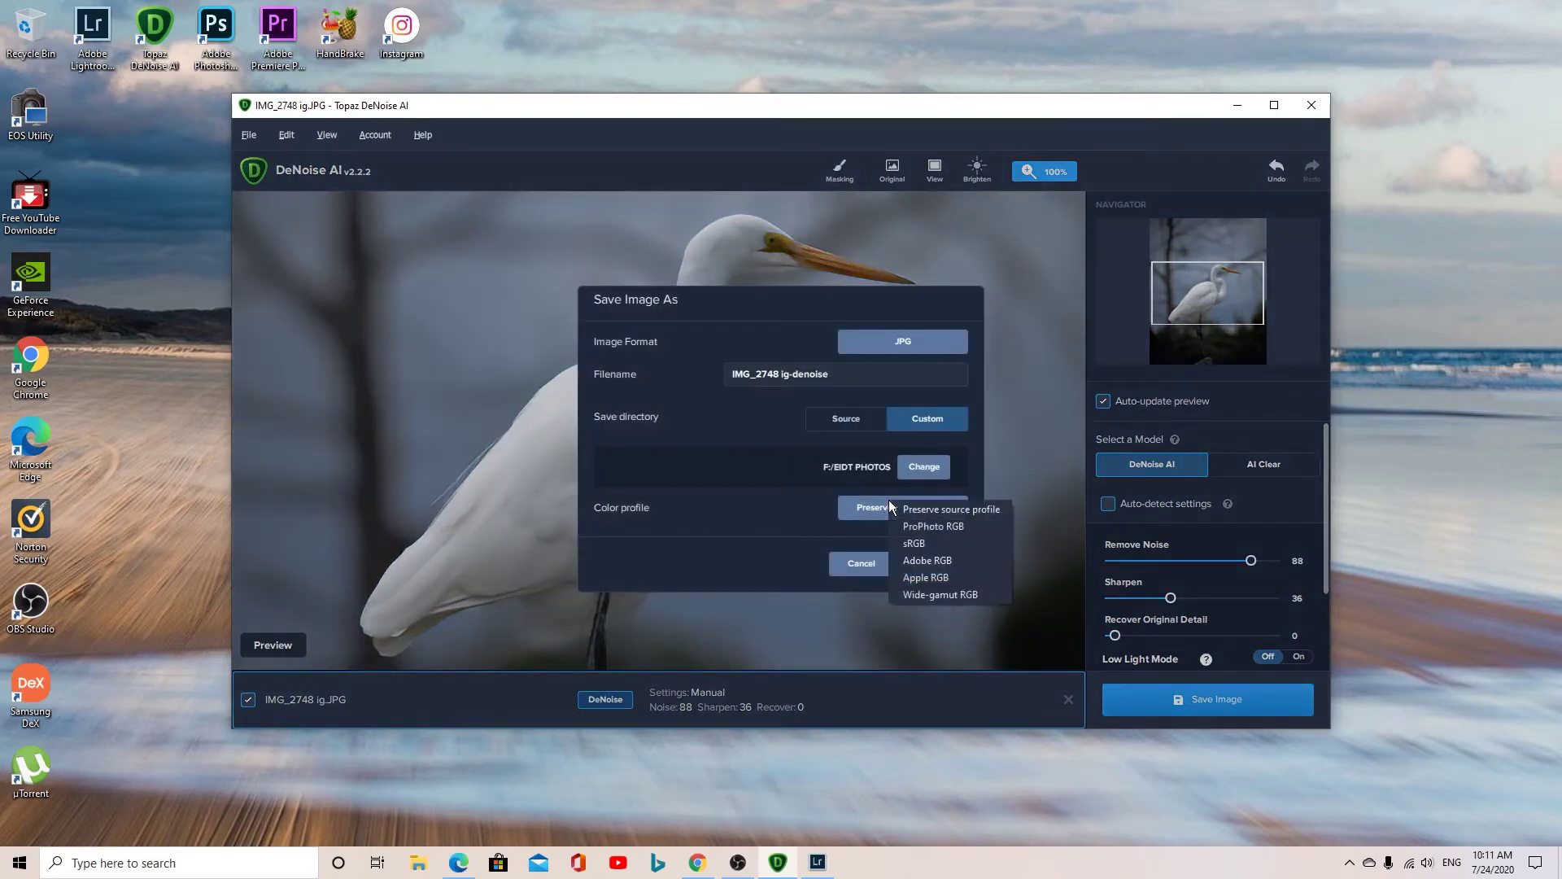
pyautogui.click(956, 645)
pyautogui.click(935, 561)
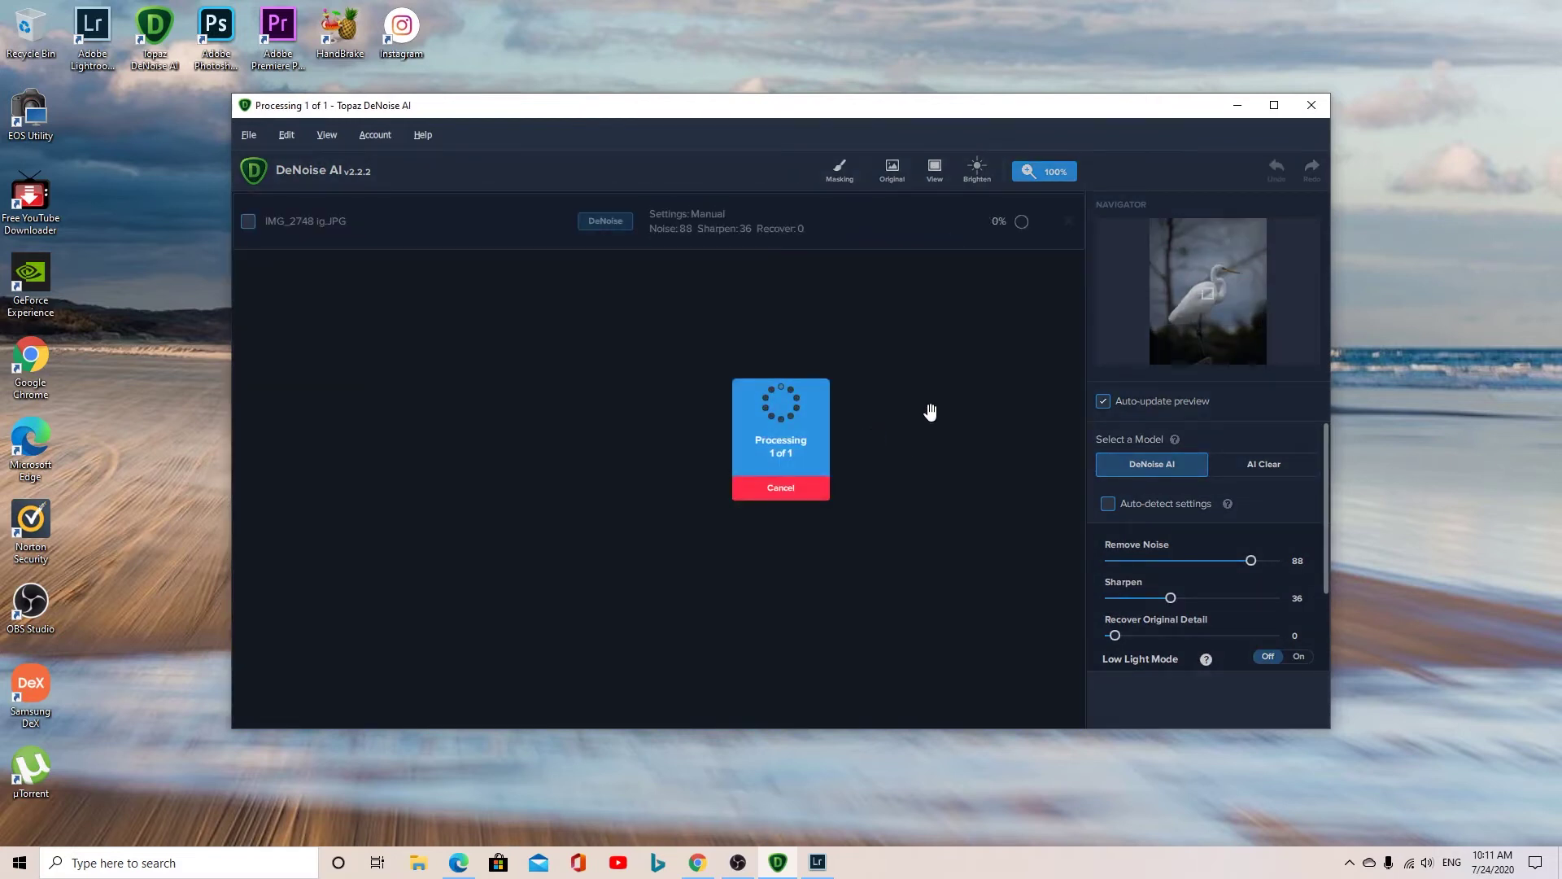
pyautogui.click(1238, 107)
pyautogui.click(211, 33)
# Step: Launch Adobe Photoshop 2020 and minimize Lightroom Classic to reveal the Photoshop workspace
pyautogui.doubleClick(212, 28)
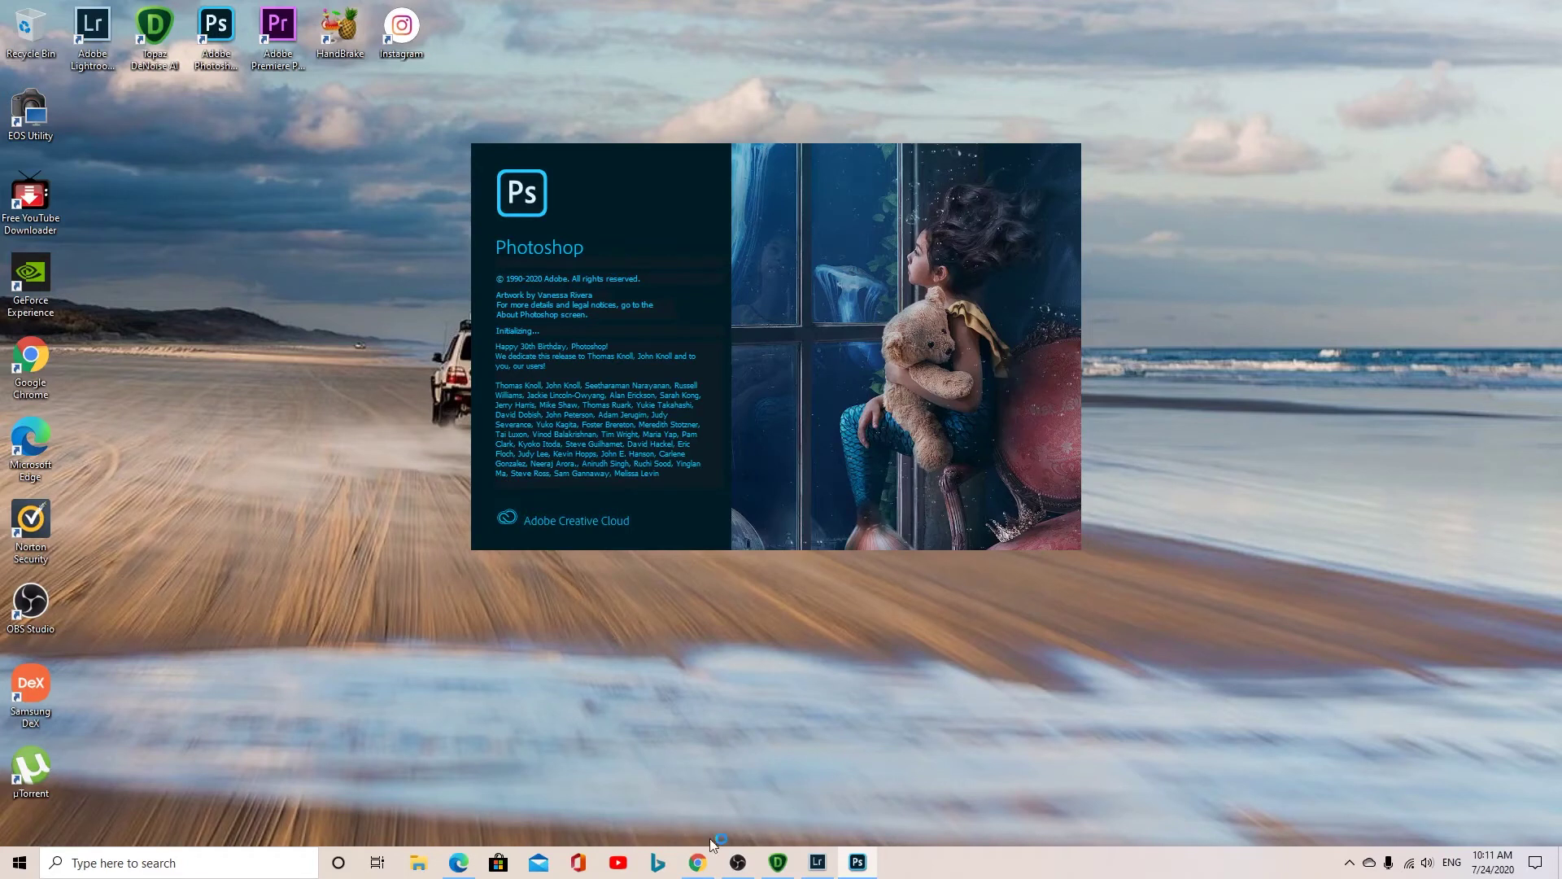
pyautogui.click(822, 867)
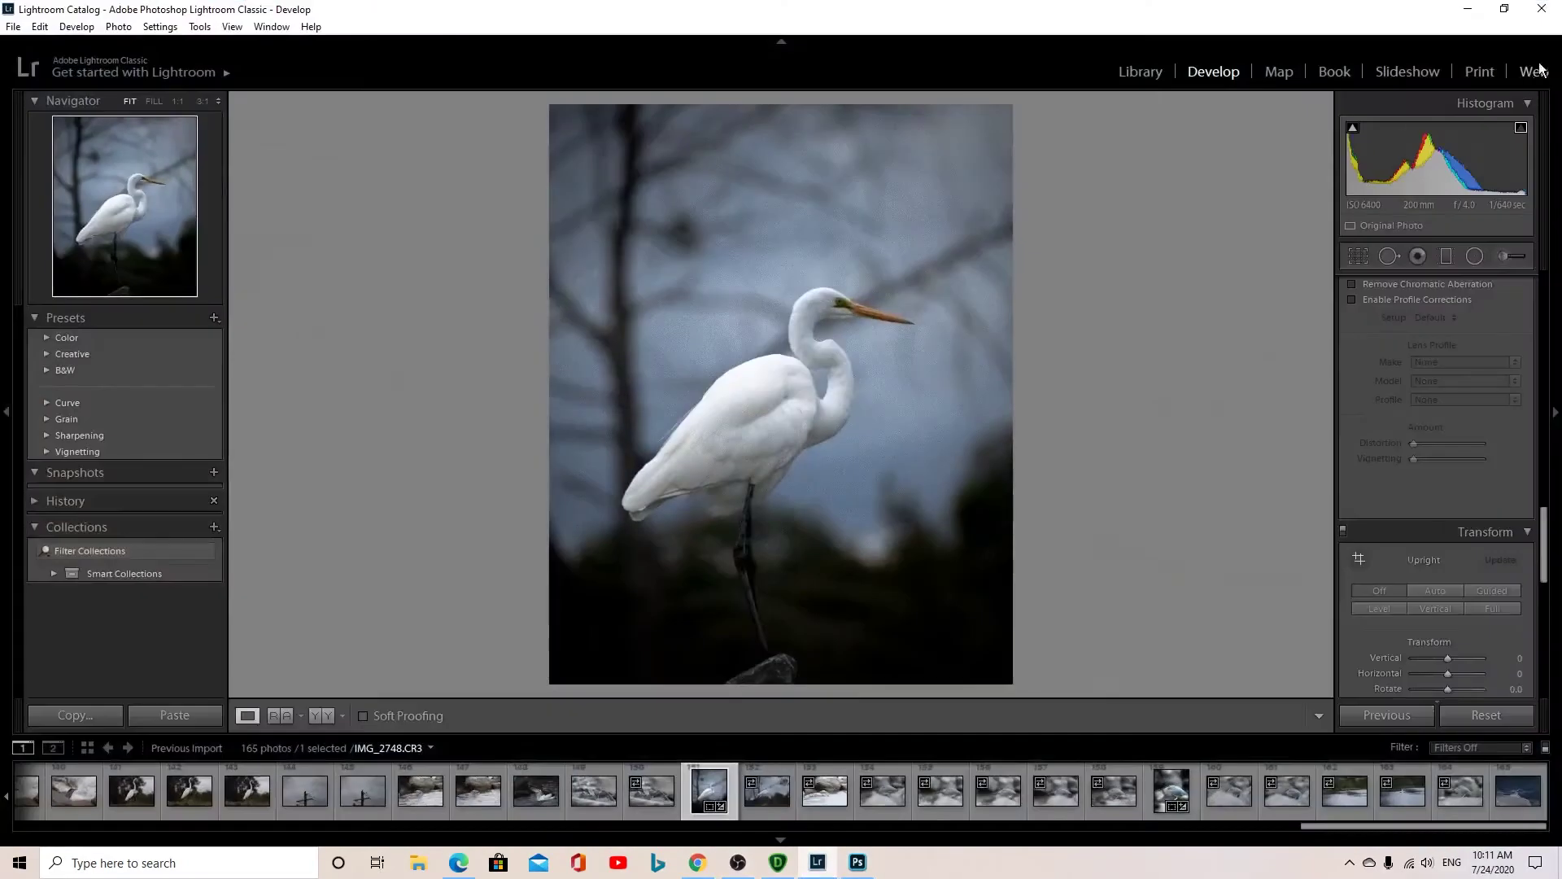
pyautogui.click(1534, 73)
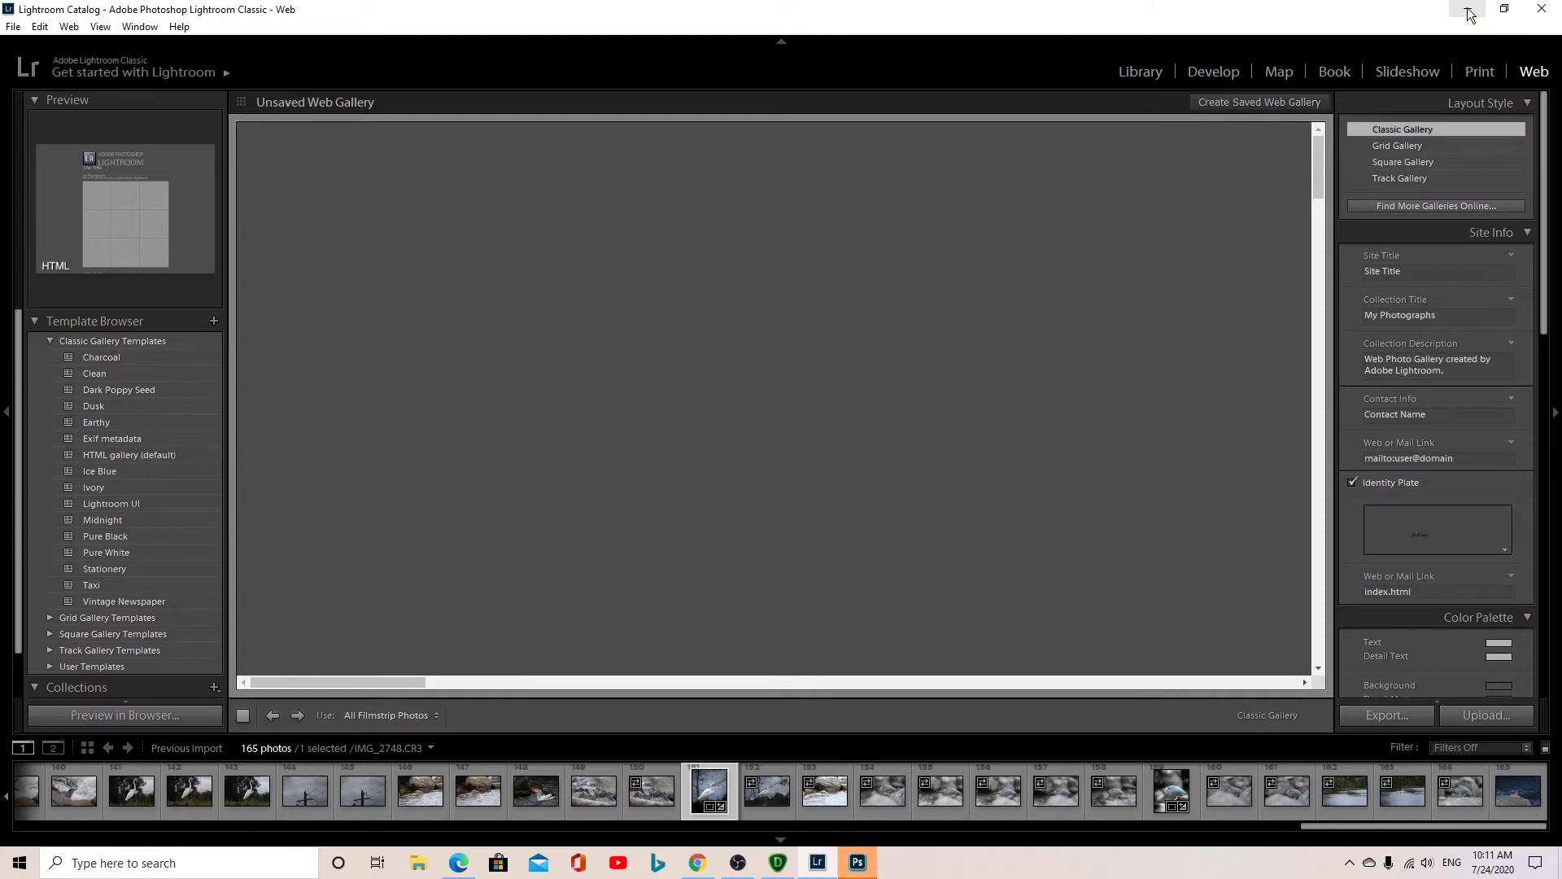
pyautogui.click(1469, 11)
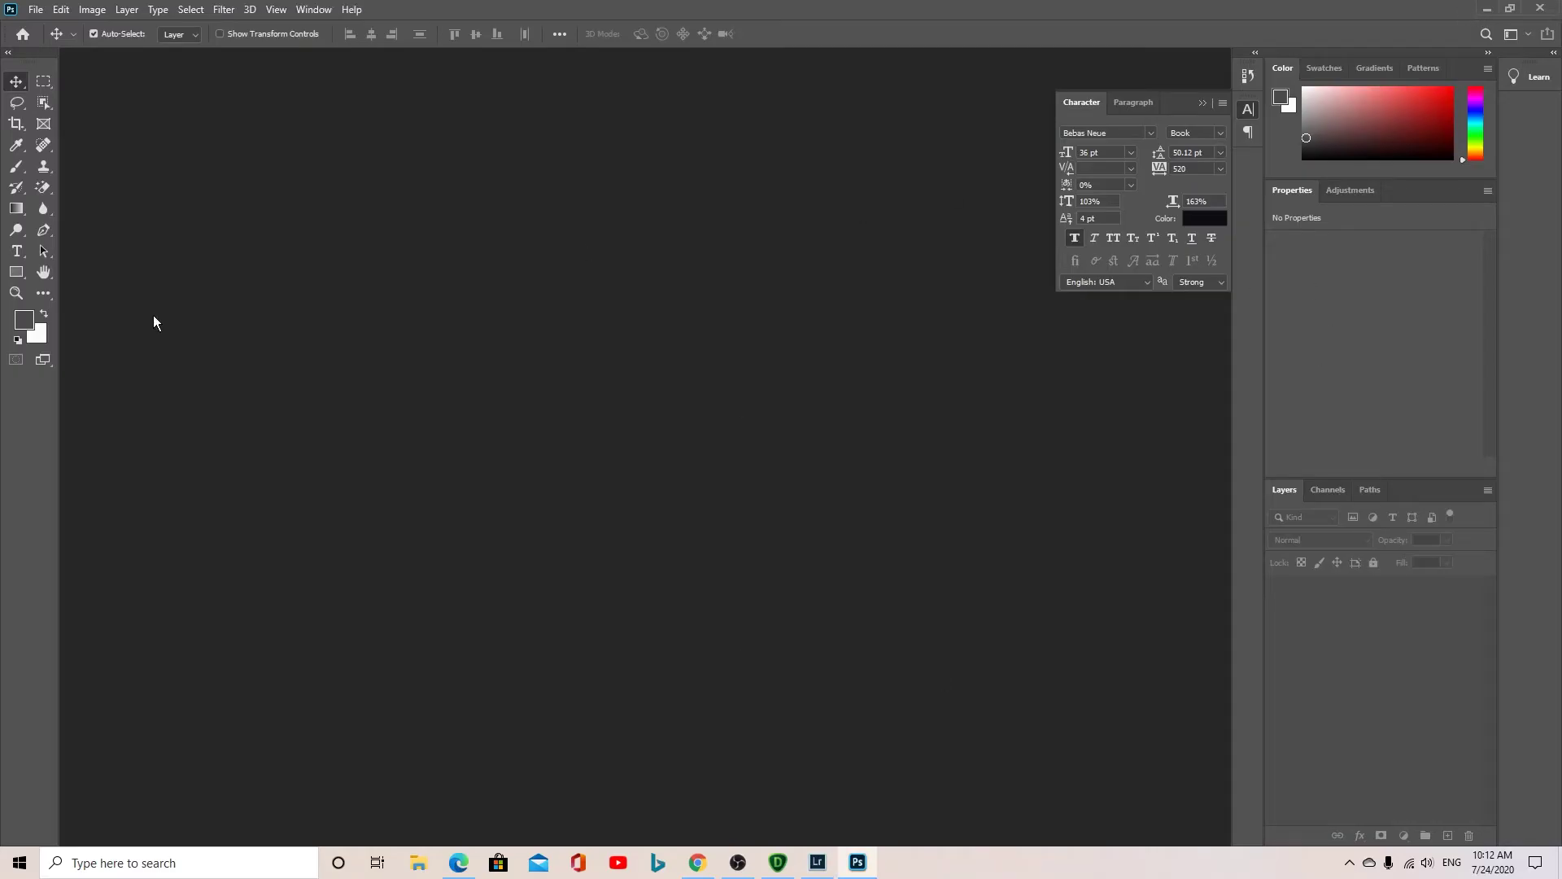
# Step: Open IMG_2748 ig-denoise-denoise.jpg from the EIDT PHOTOS folder as a new document
pyautogui.click(37, 9)
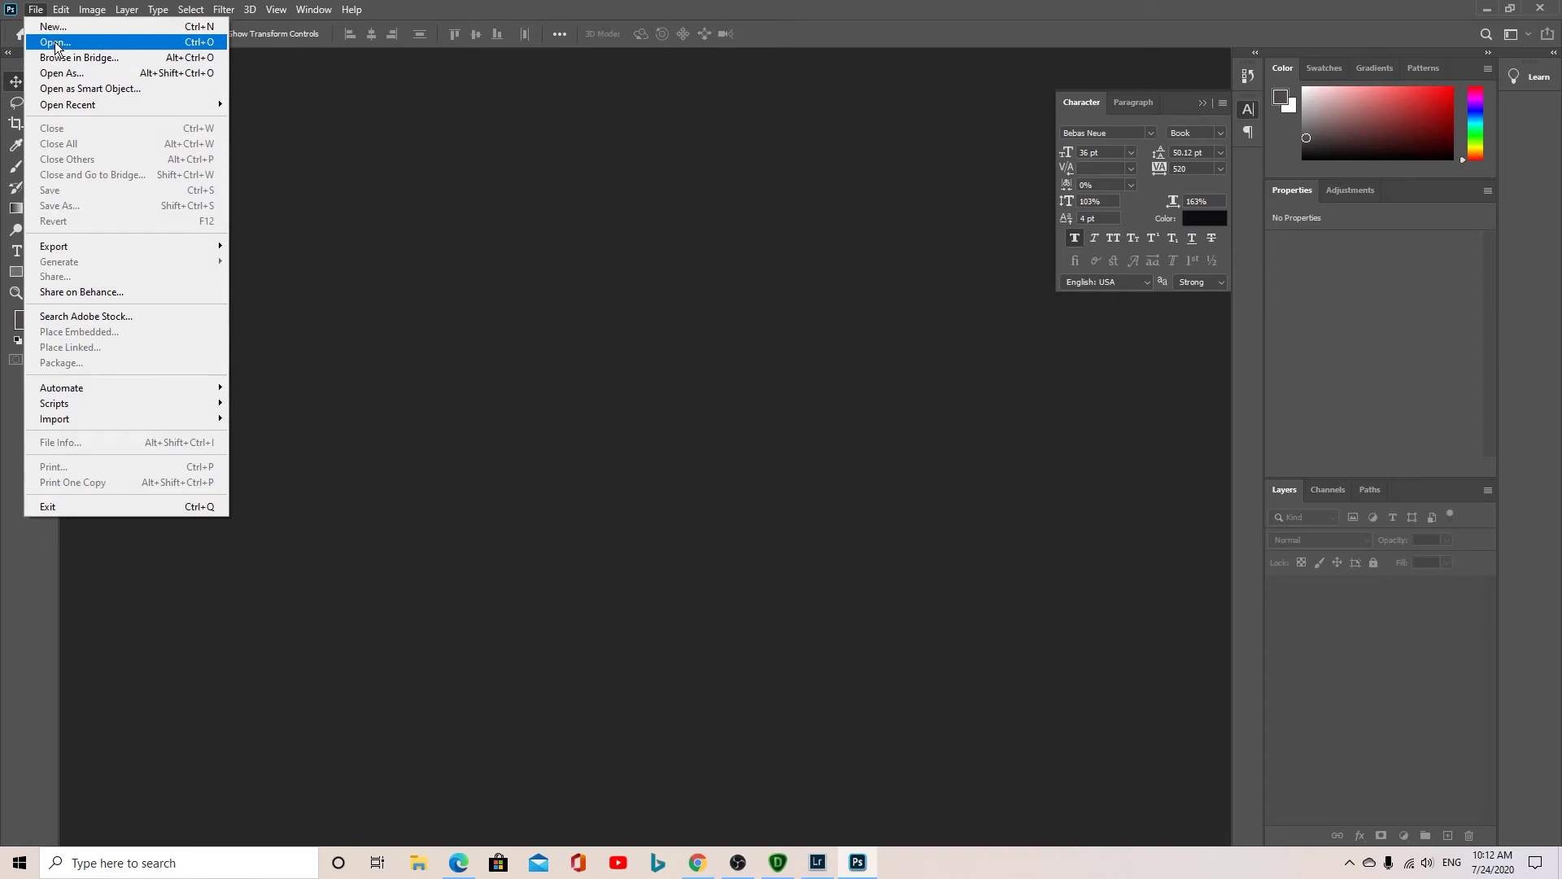
pyautogui.click(49, 44)
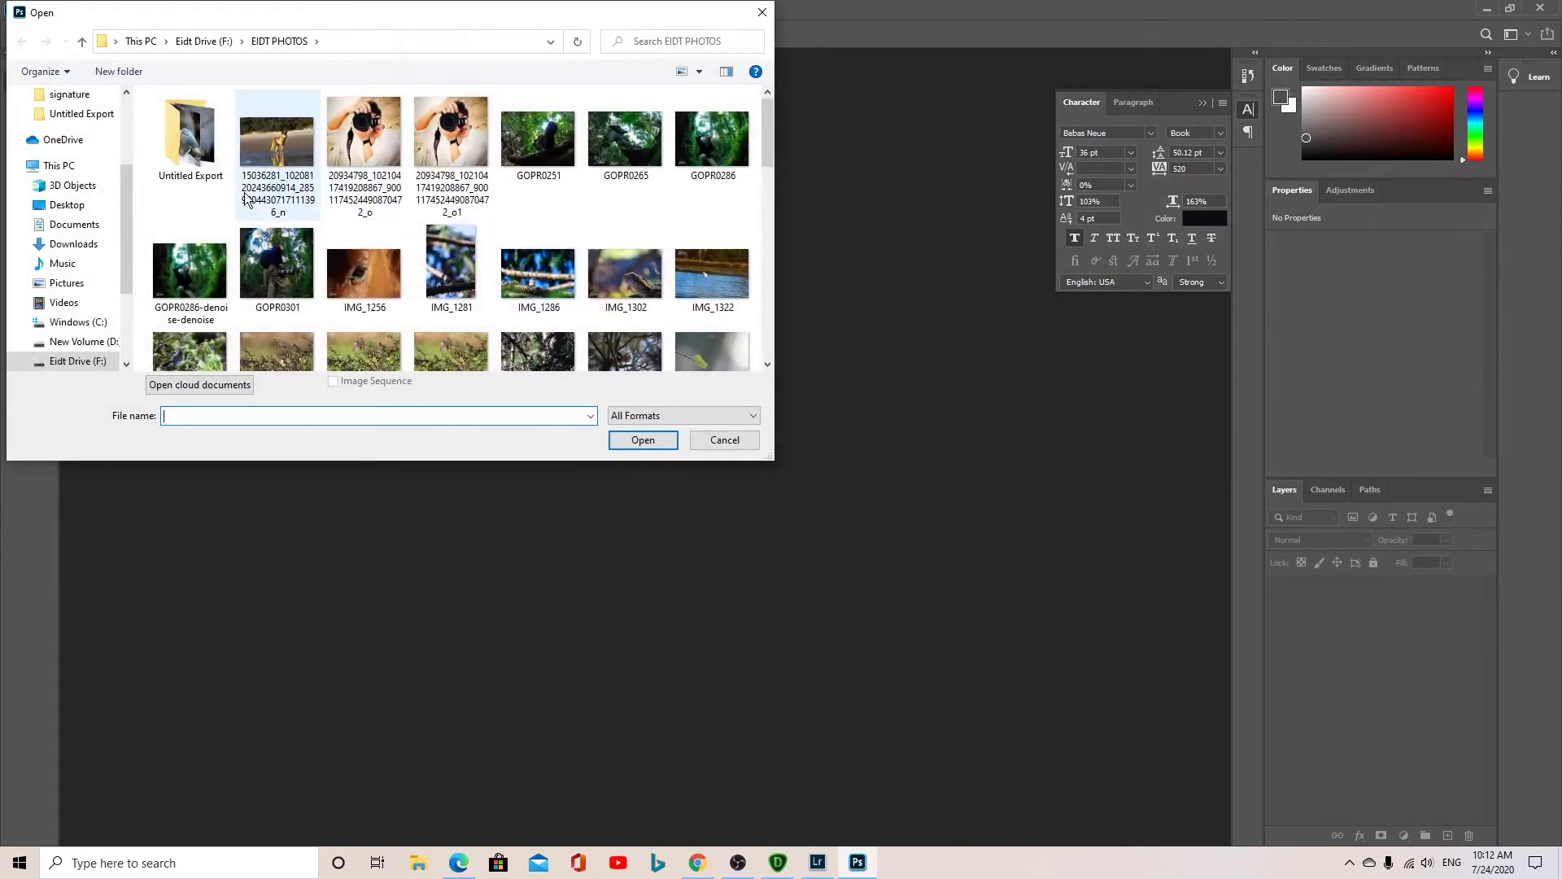
pyautogui.scroll(-3, 523, 306)
pyautogui.scroll(-5, 510, 269)
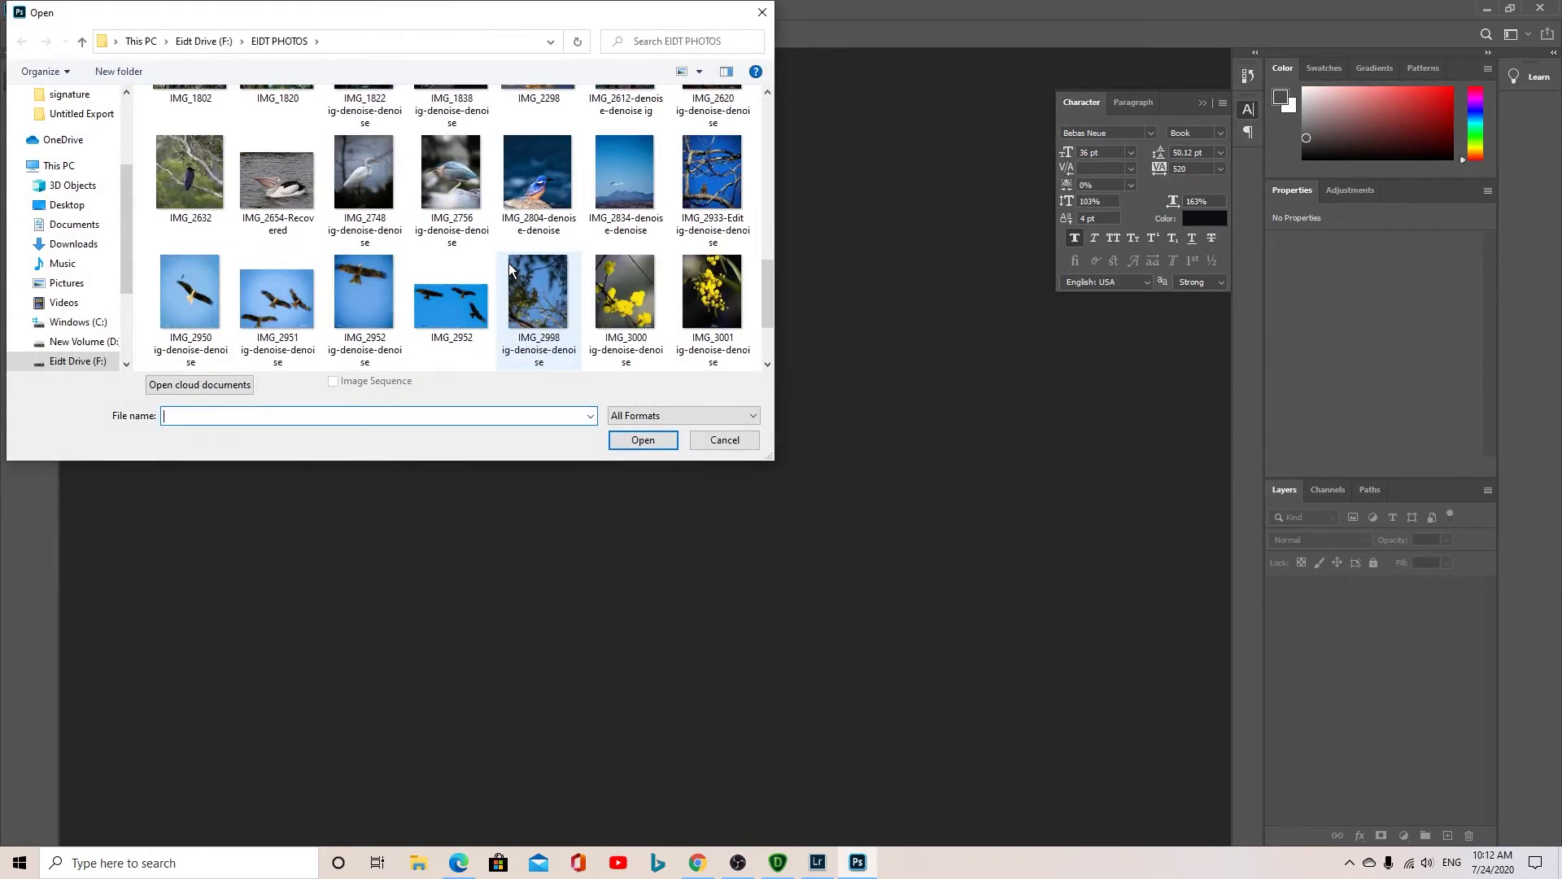
pyautogui.click(368, 198)
pyautogui.click(643, 439)
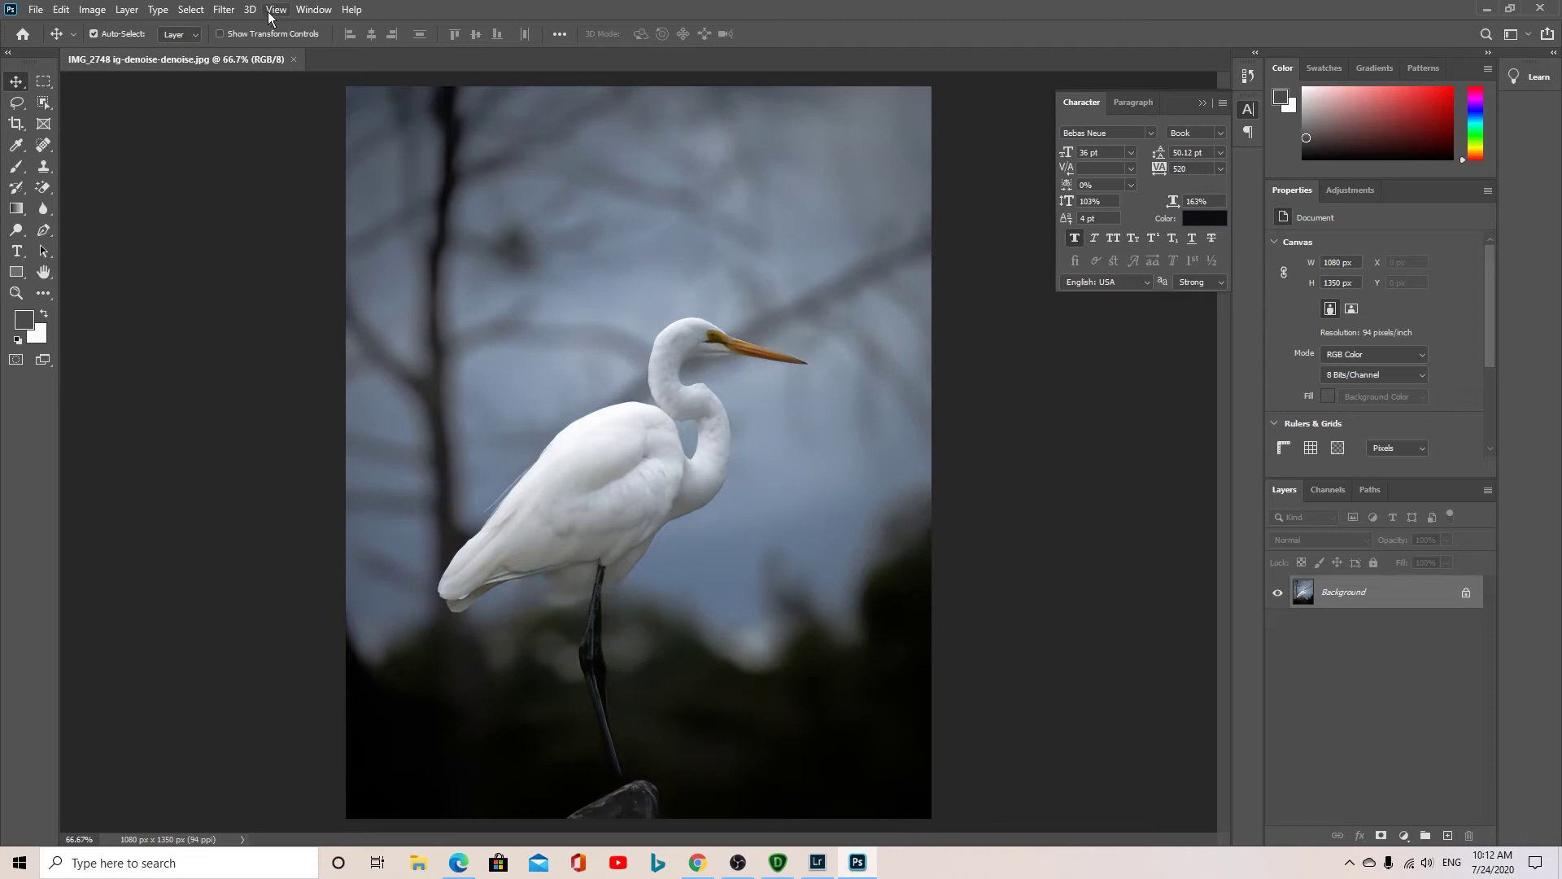
# Step: Apply a Camera Raw Filter with Exposure +0.30 and Contrast +13 to the egret photo
pyautogui.click(225, 10)
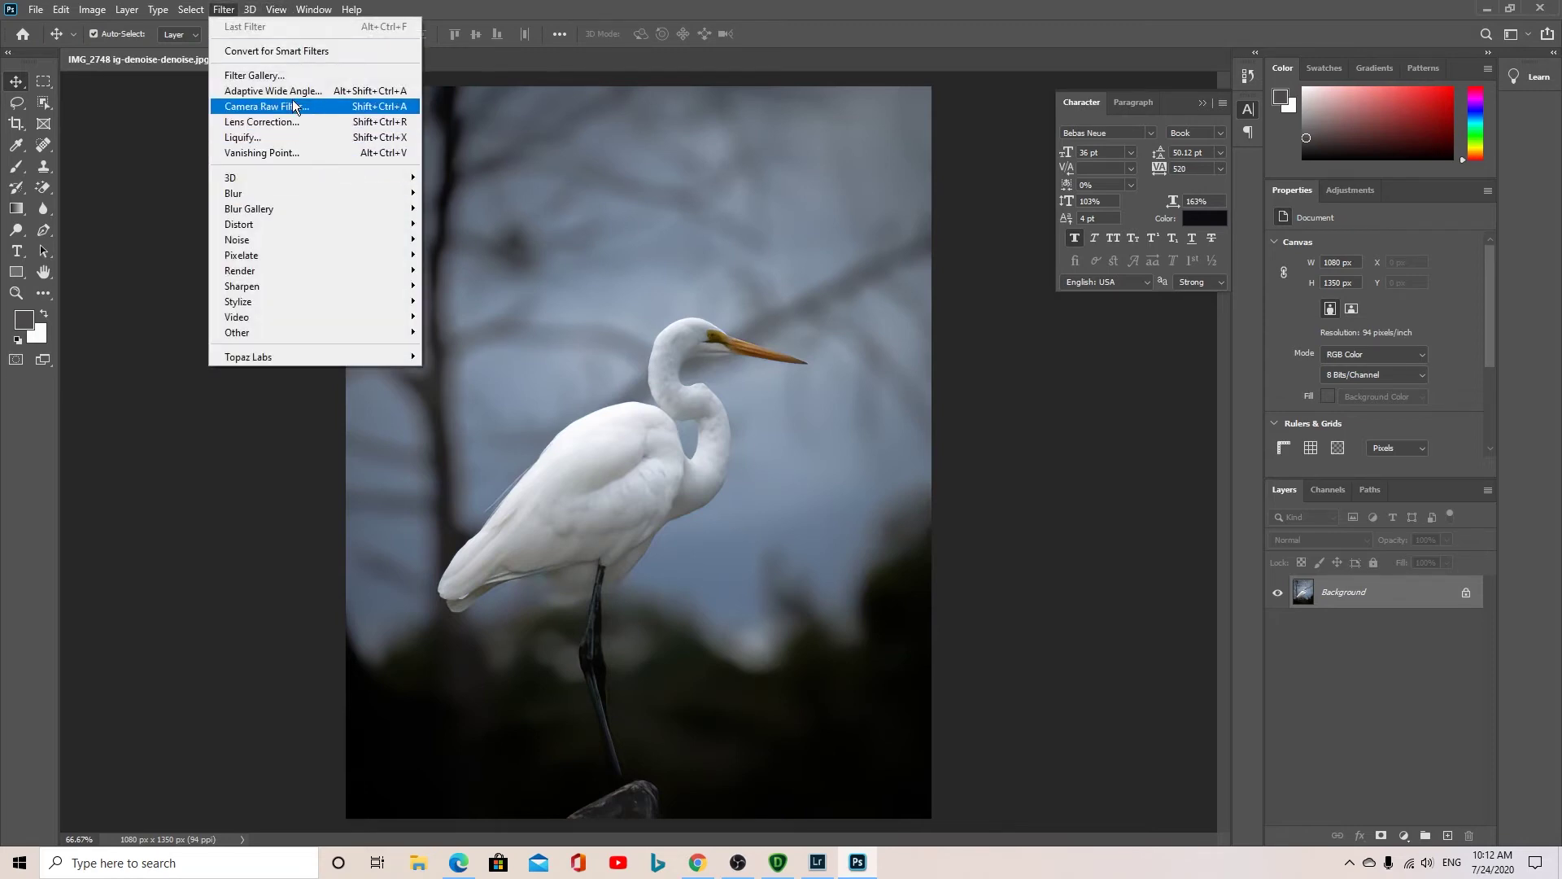
pyautogui.click(290, 104)
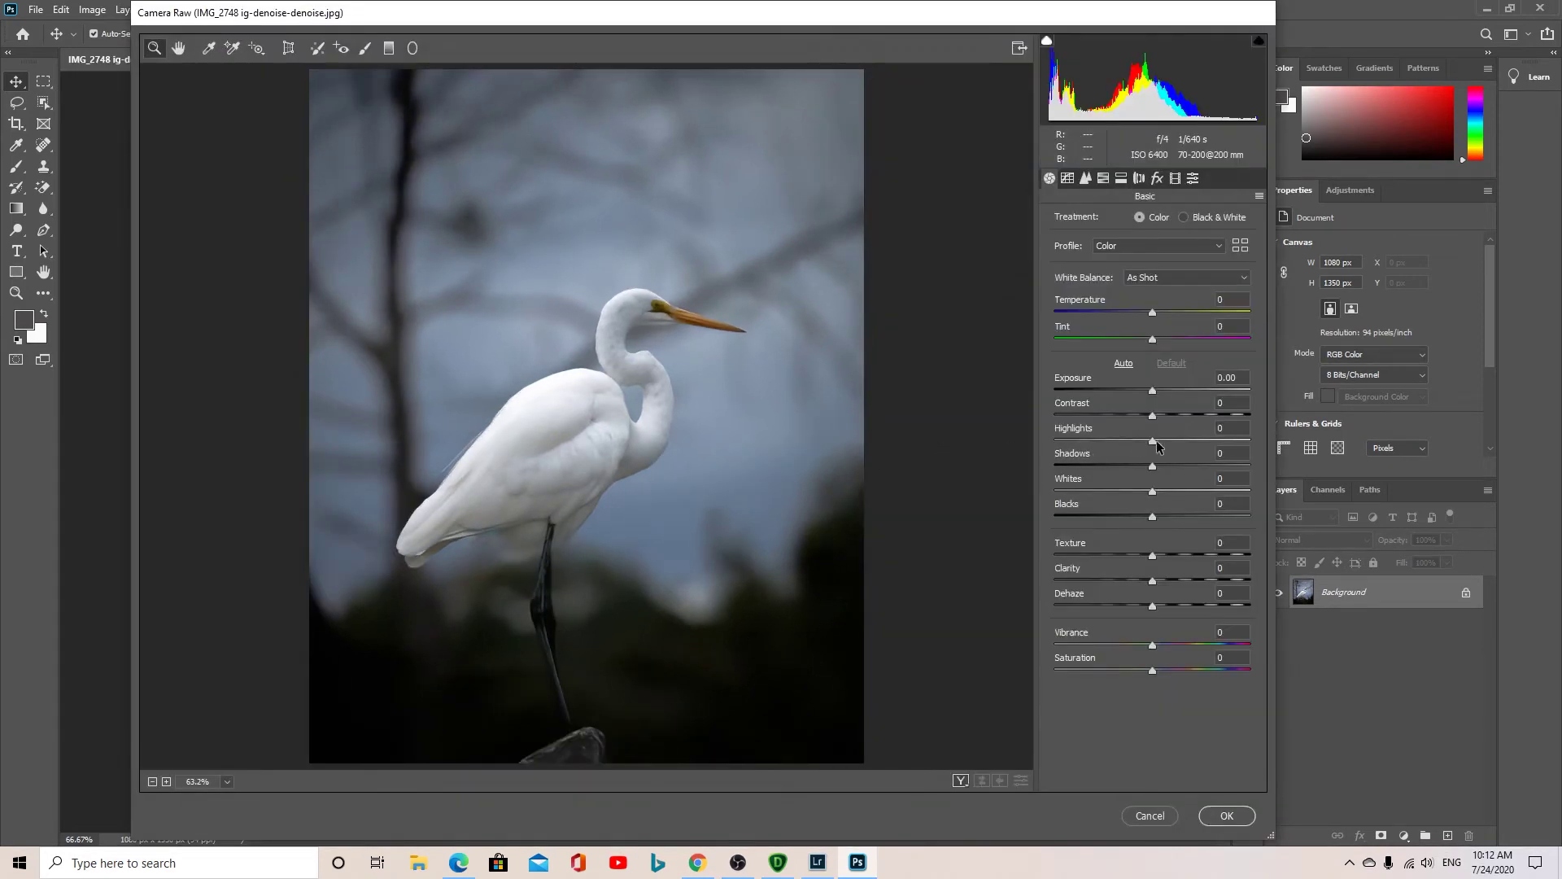
pyautogui.moveTo(1152, 389)
pyautogui.mouseDown()
pyautogui.moveTo(1168, 415)
pyautogui.moveTo(1159, 391)
pyautogui.mouseUp()
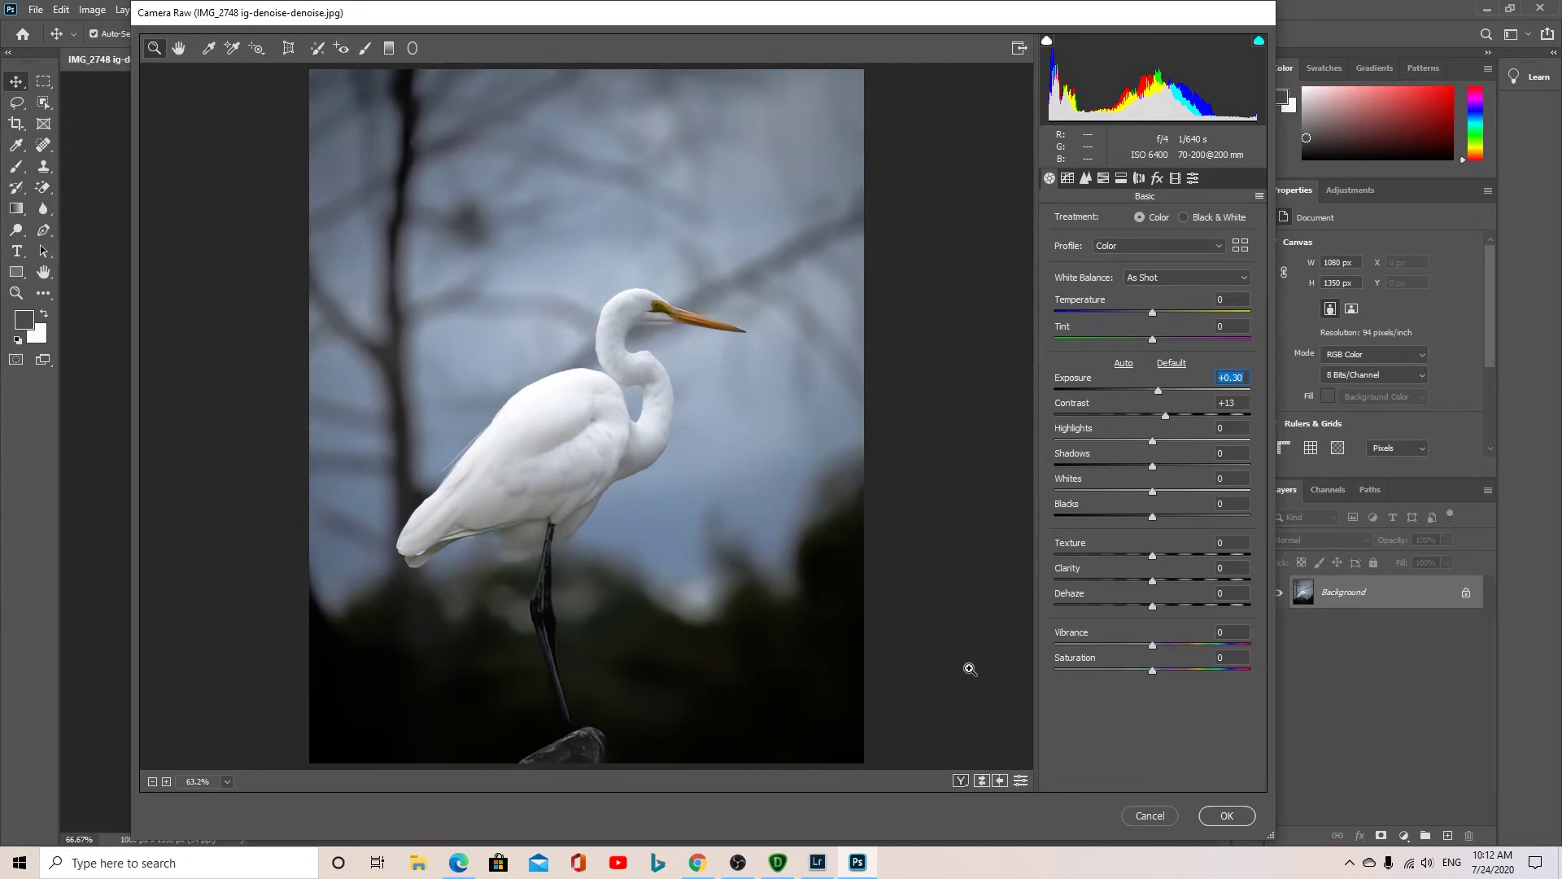
pyautogui.click(1227, 815)
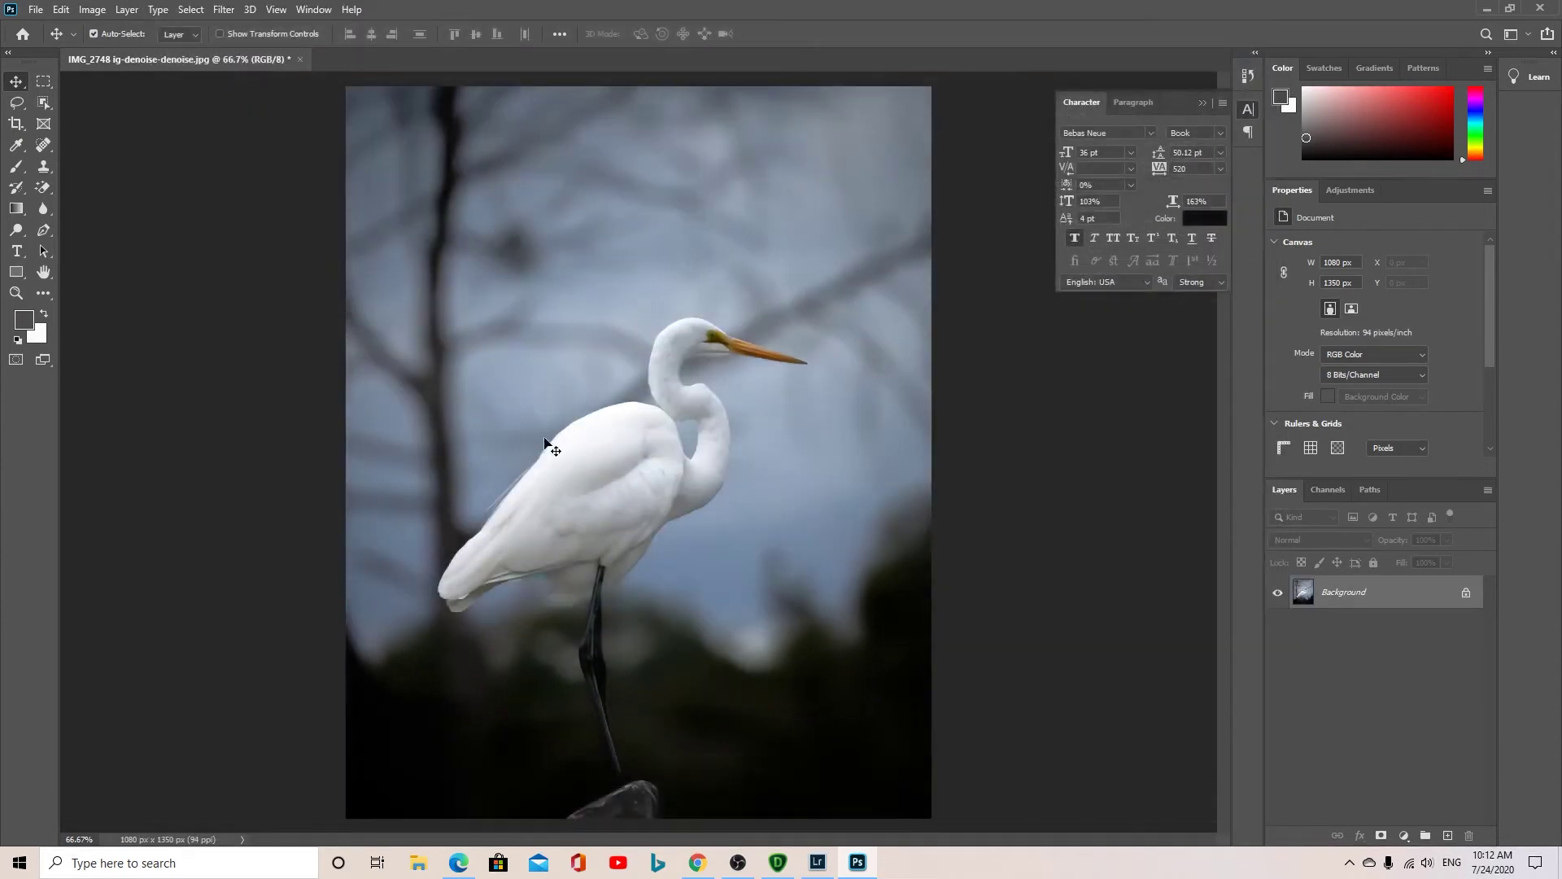
# Step: Open the transparent signature PNG from the signature folder on Eidt Drive (F:)
pyautogui.click(35, 9)
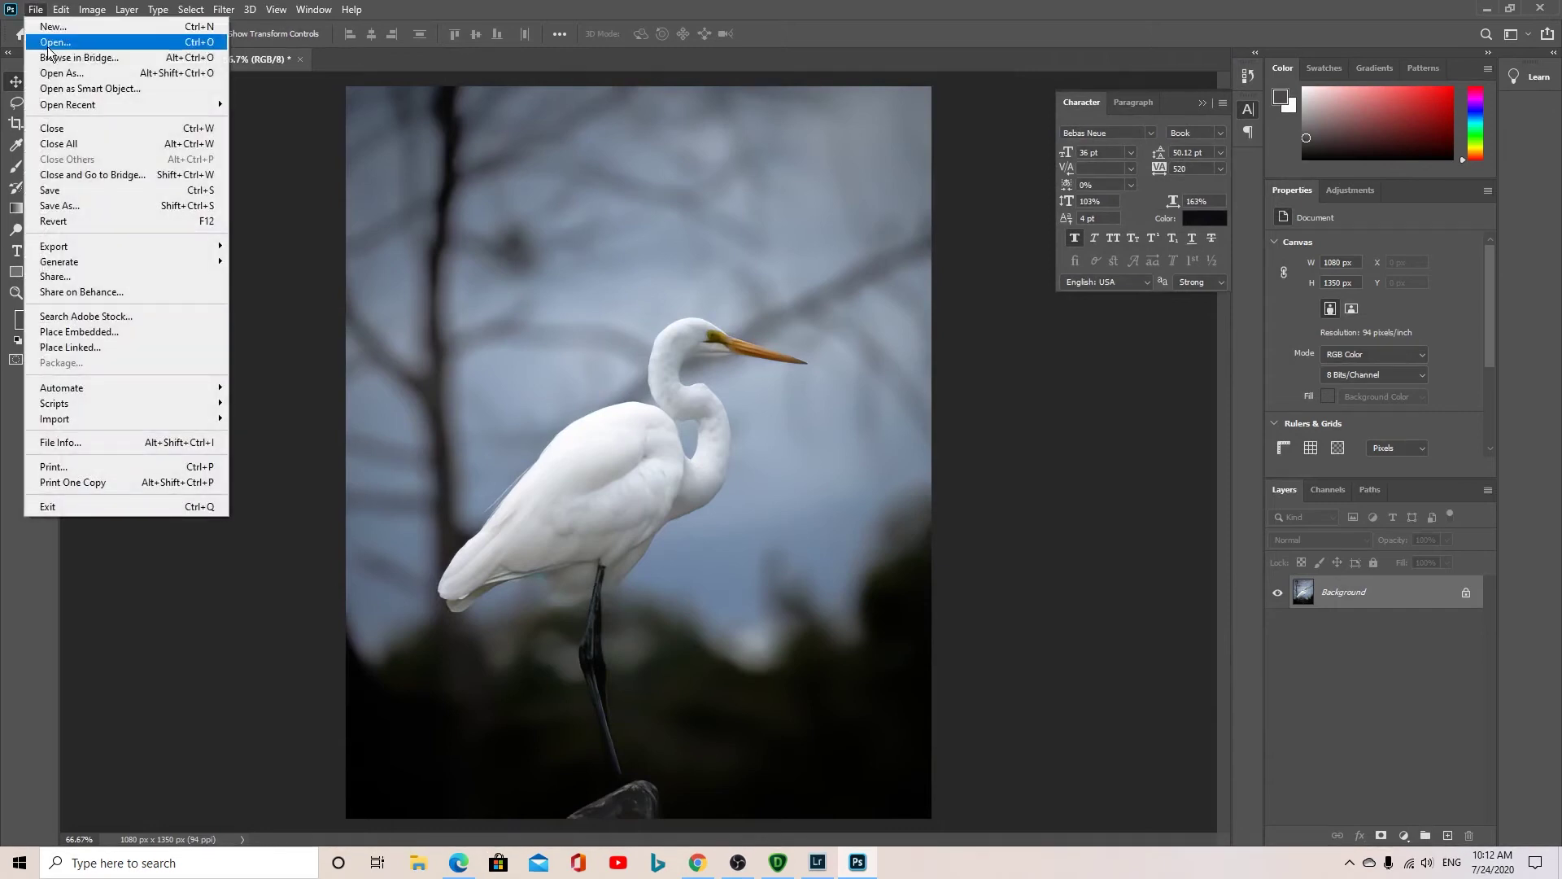
pyautogui.click(49, 46)
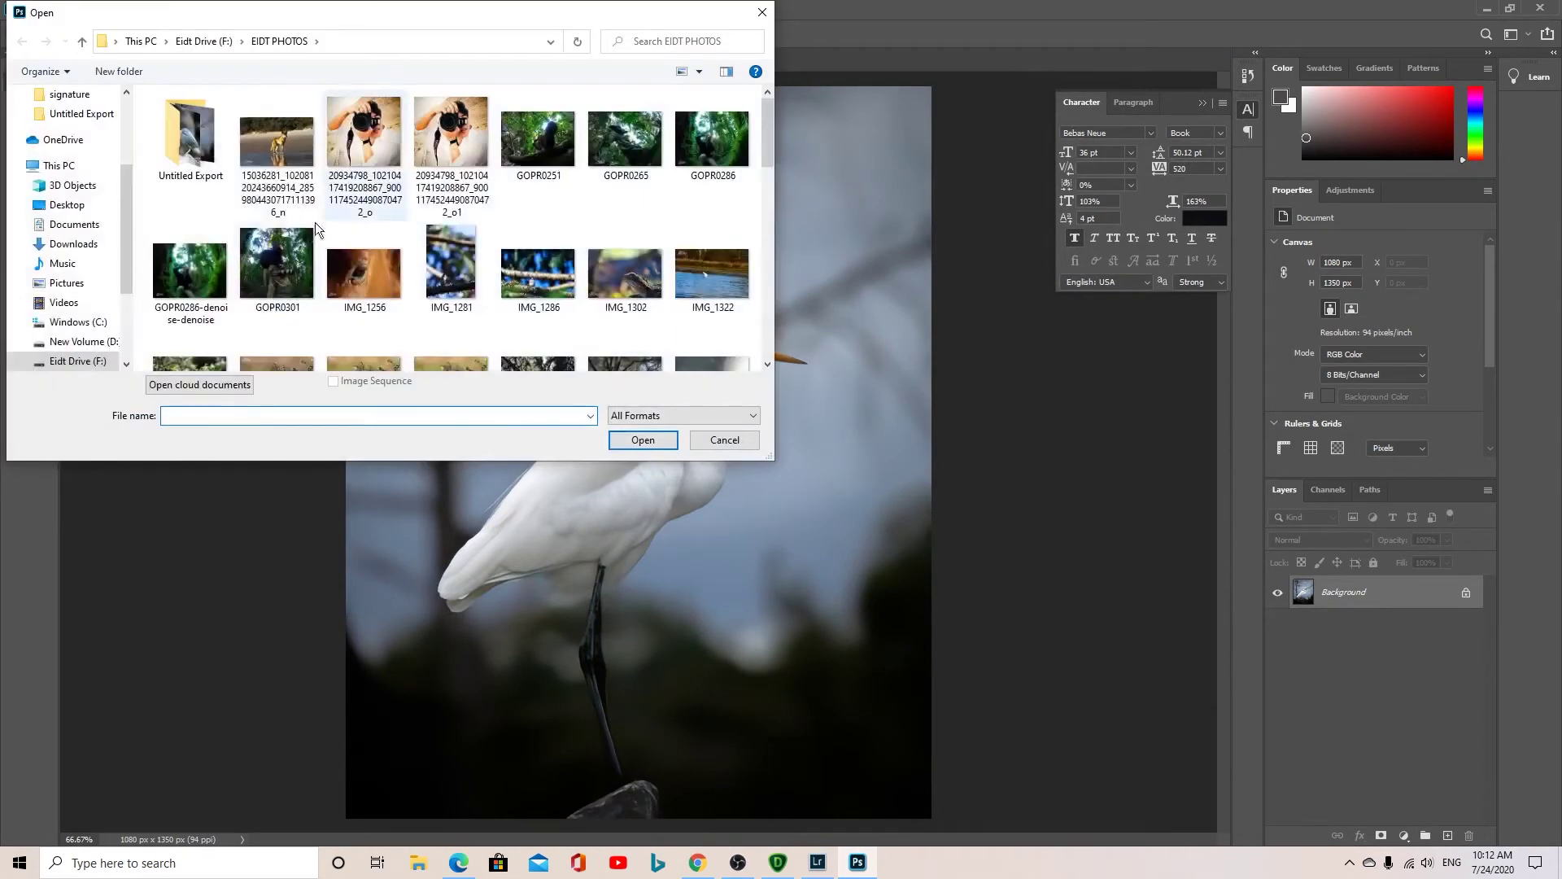
pyautogui.click(82, 42)
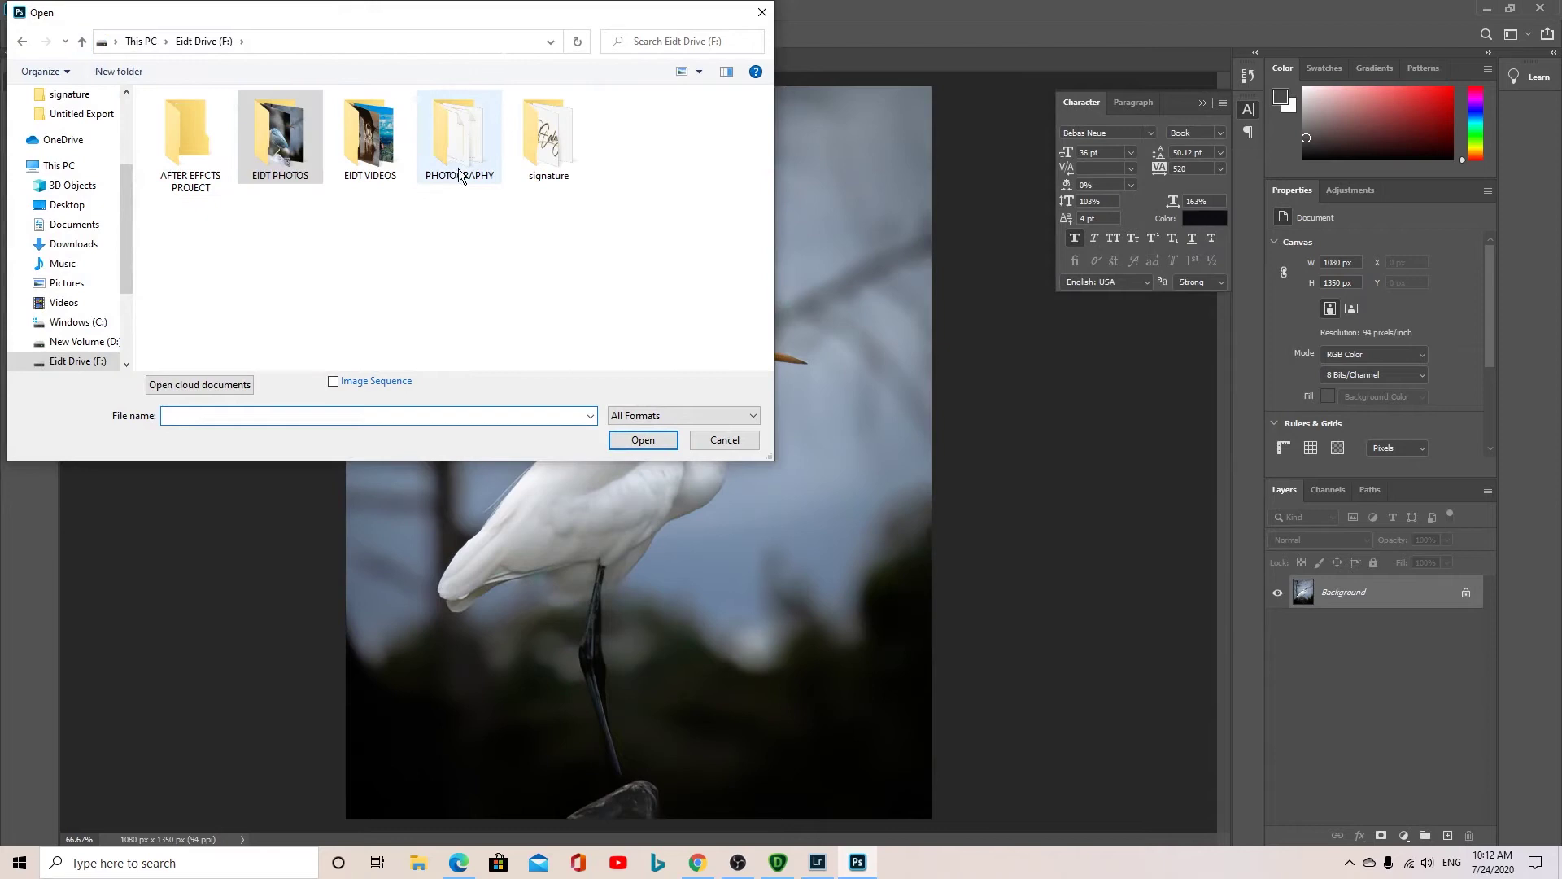
pyautogui.doubleClick(534, 140)
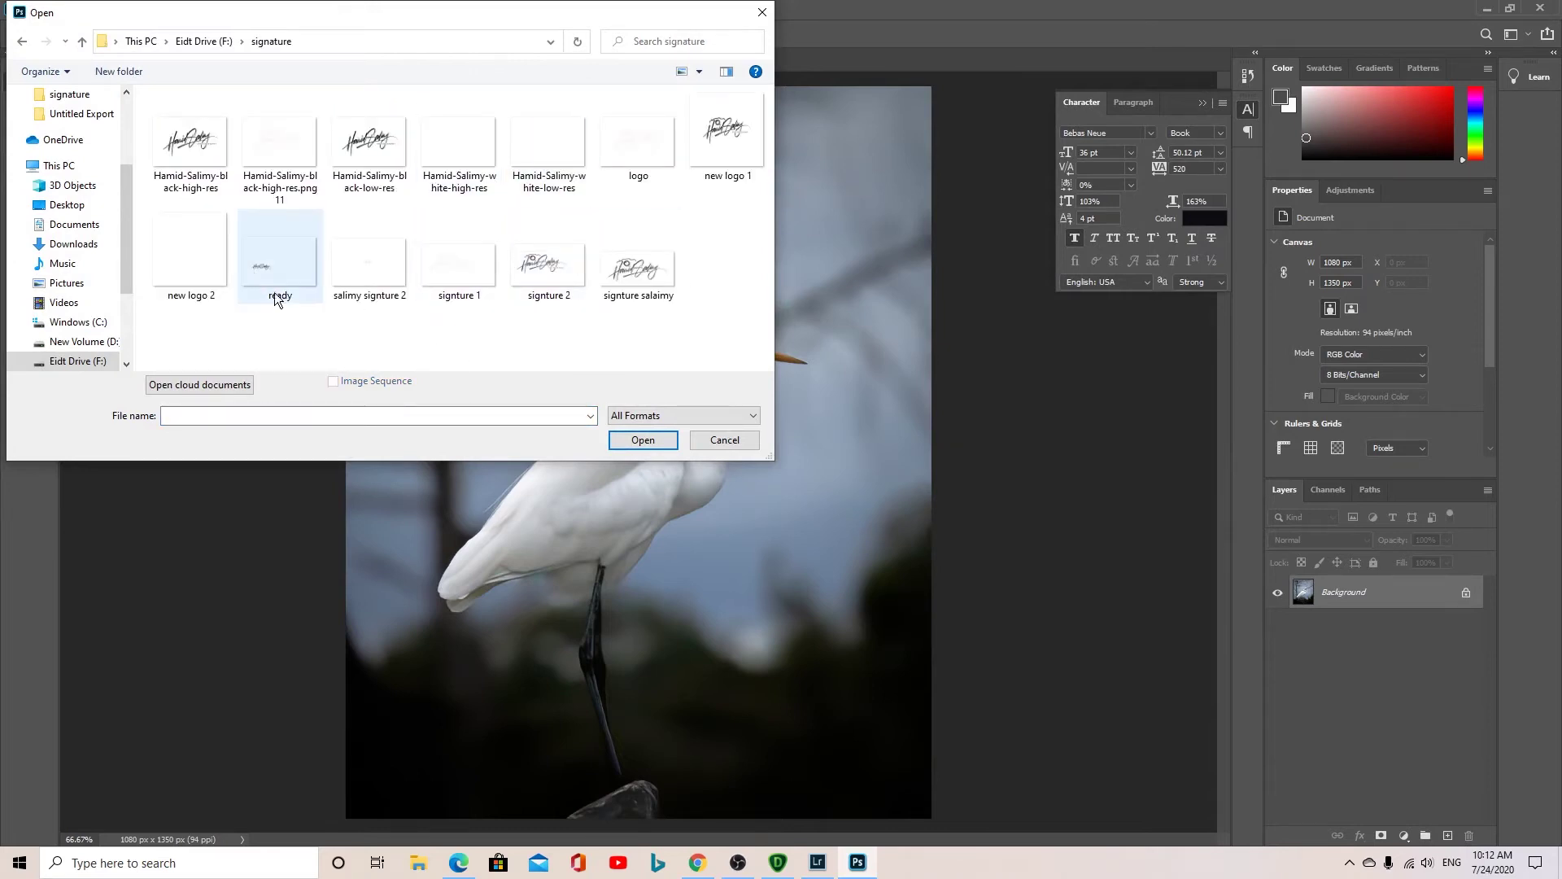
pyautogui.click(368, 262)
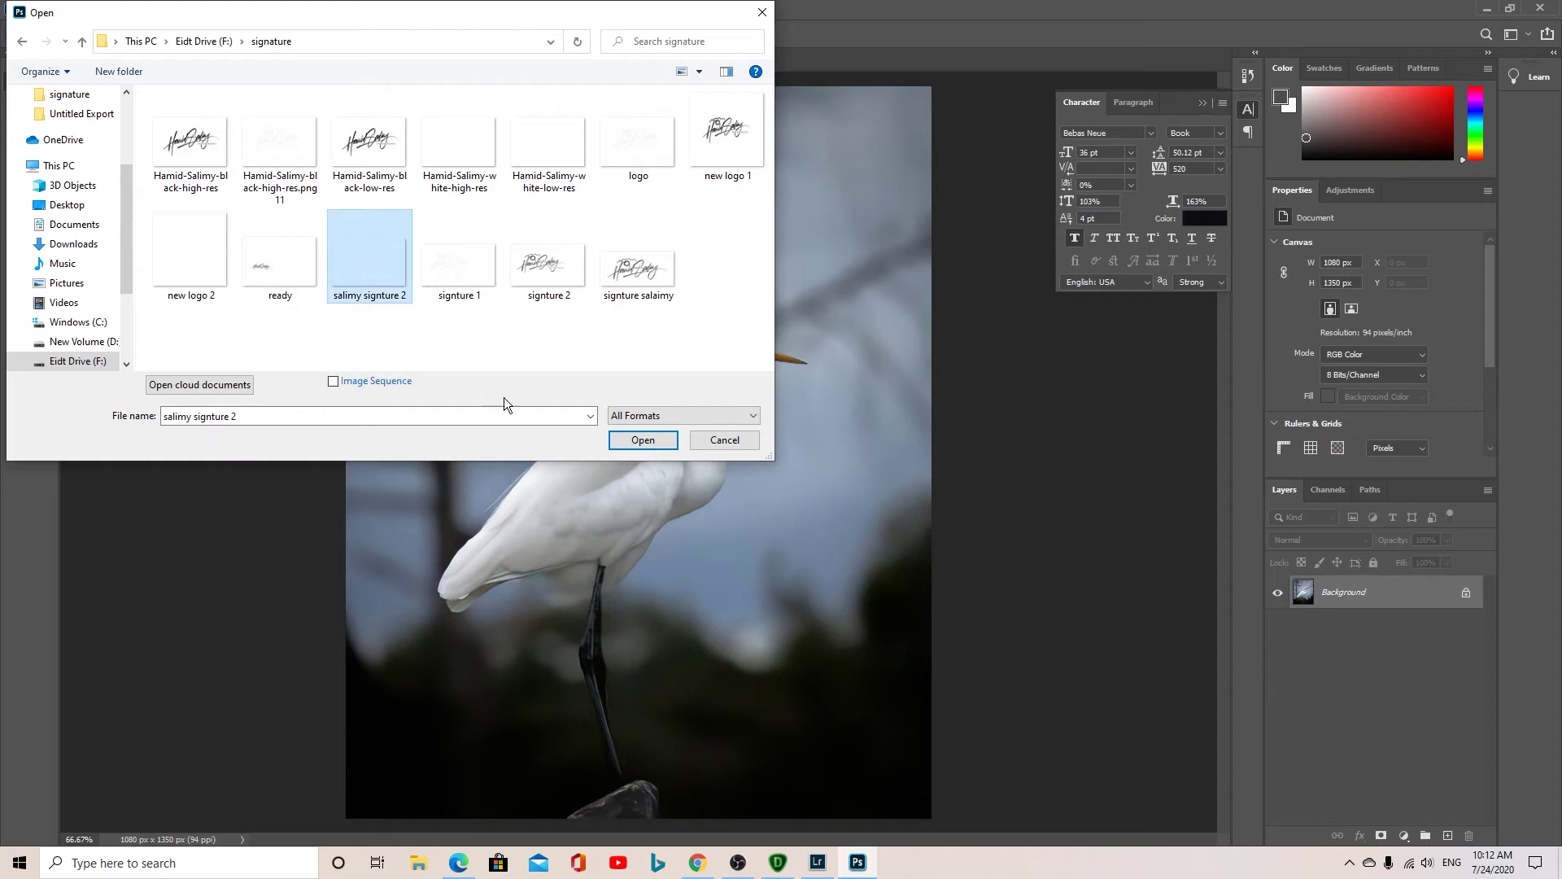
pyautogui.click(632, 442)
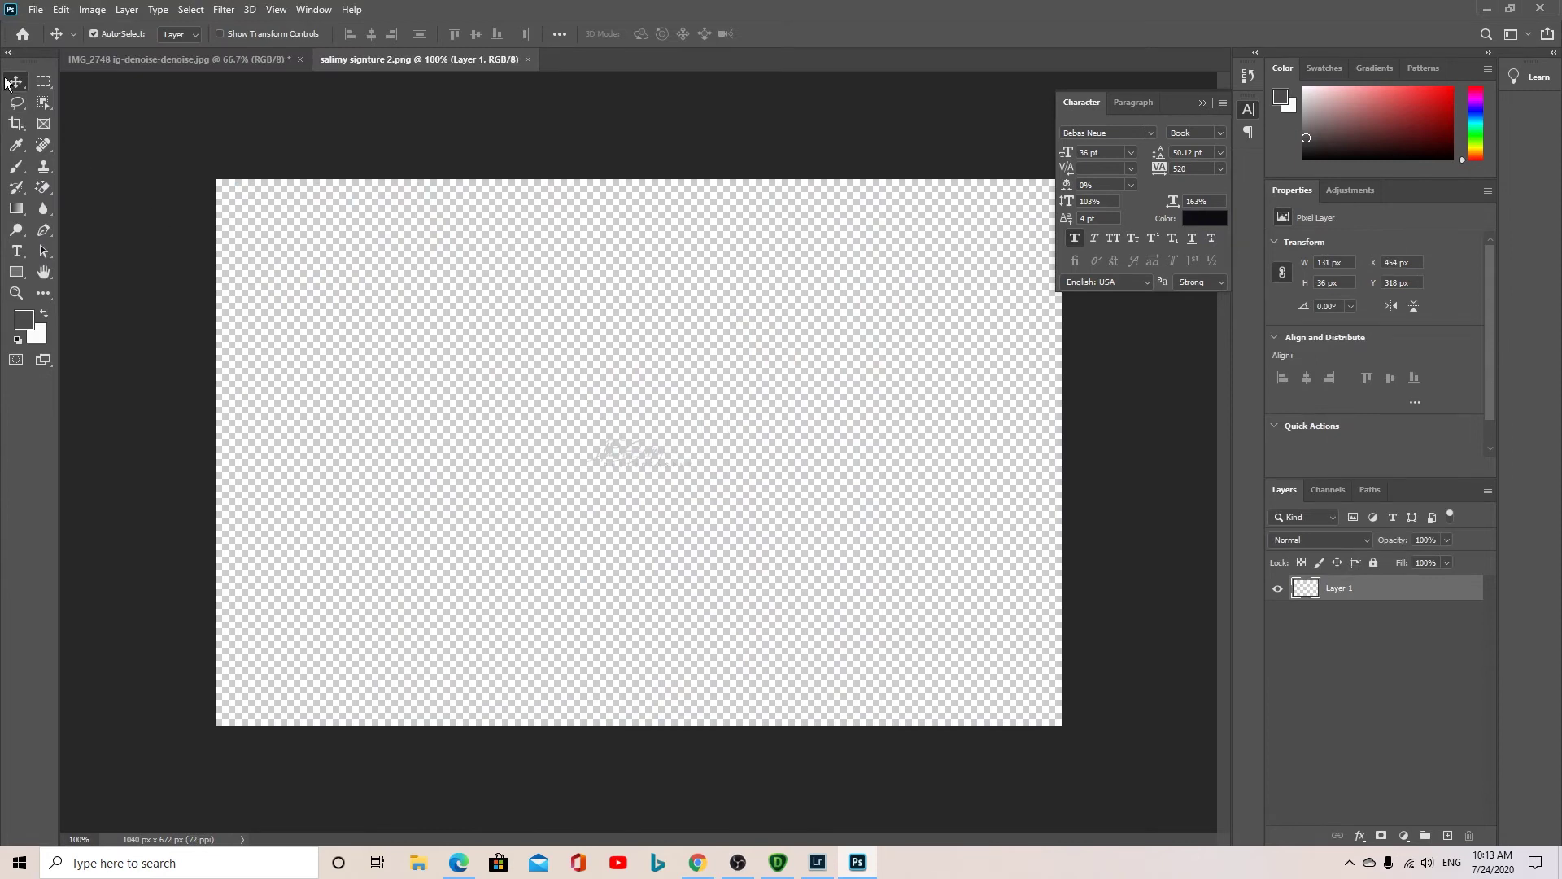
# Step: Copy the signature layer into the egret photo, enlarge it and place it near the bottom-left corner
pyautogui.moveTo(613, 450); pyautogui.dragTo(374, 370)
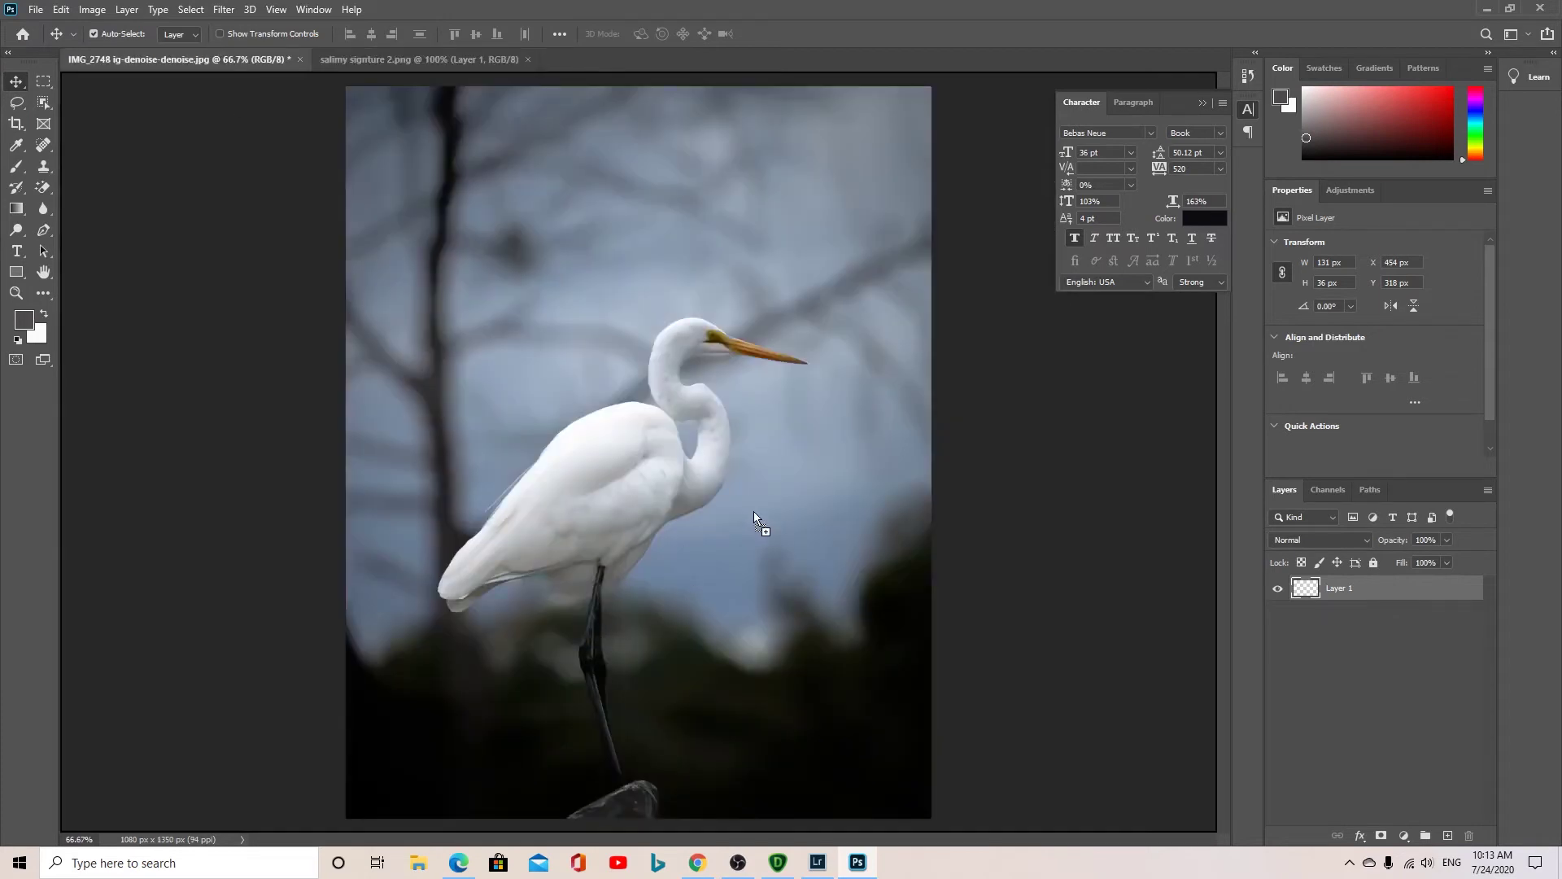
pyautogui.moveTo(754, 511); pyautogui.dragTo(756, 514)
pyautogui.press('ctrl')
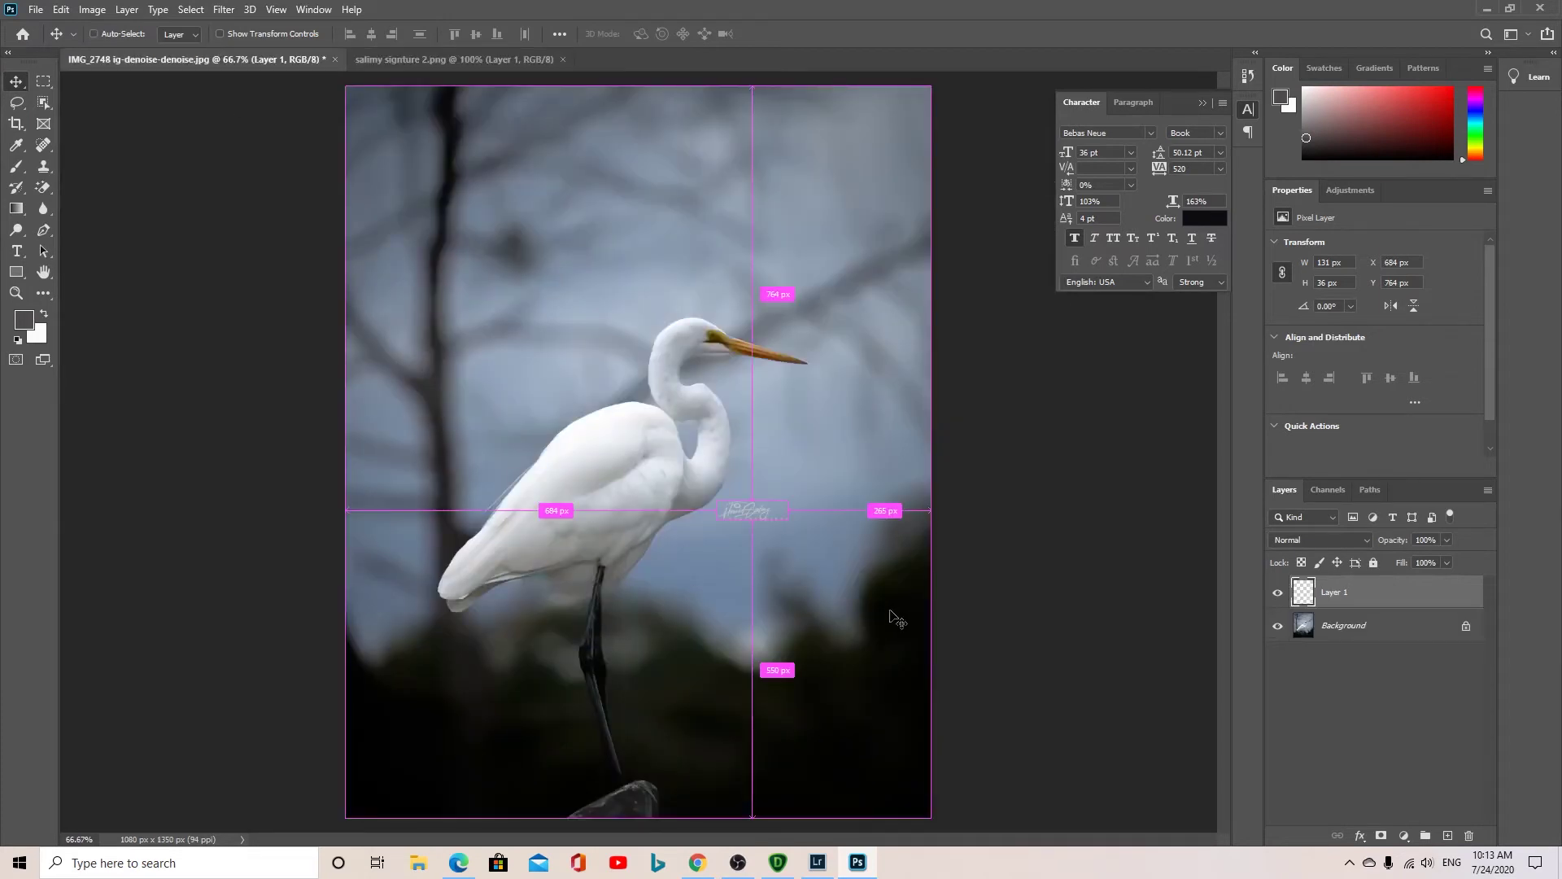
pyautogui.hotkey('ctrl', 't')
pyautogui.moveTo(790, 501)
pyautogui.mouseDown()
pyautogui.moveTo(806, 480)
pyautogui.moveTo(659, 643)
pyautogui.moveTo(444, 793)
pyautogui.moveTo(437, 827)
pyautogui.mouseUp()
pyautogui.press('Return')
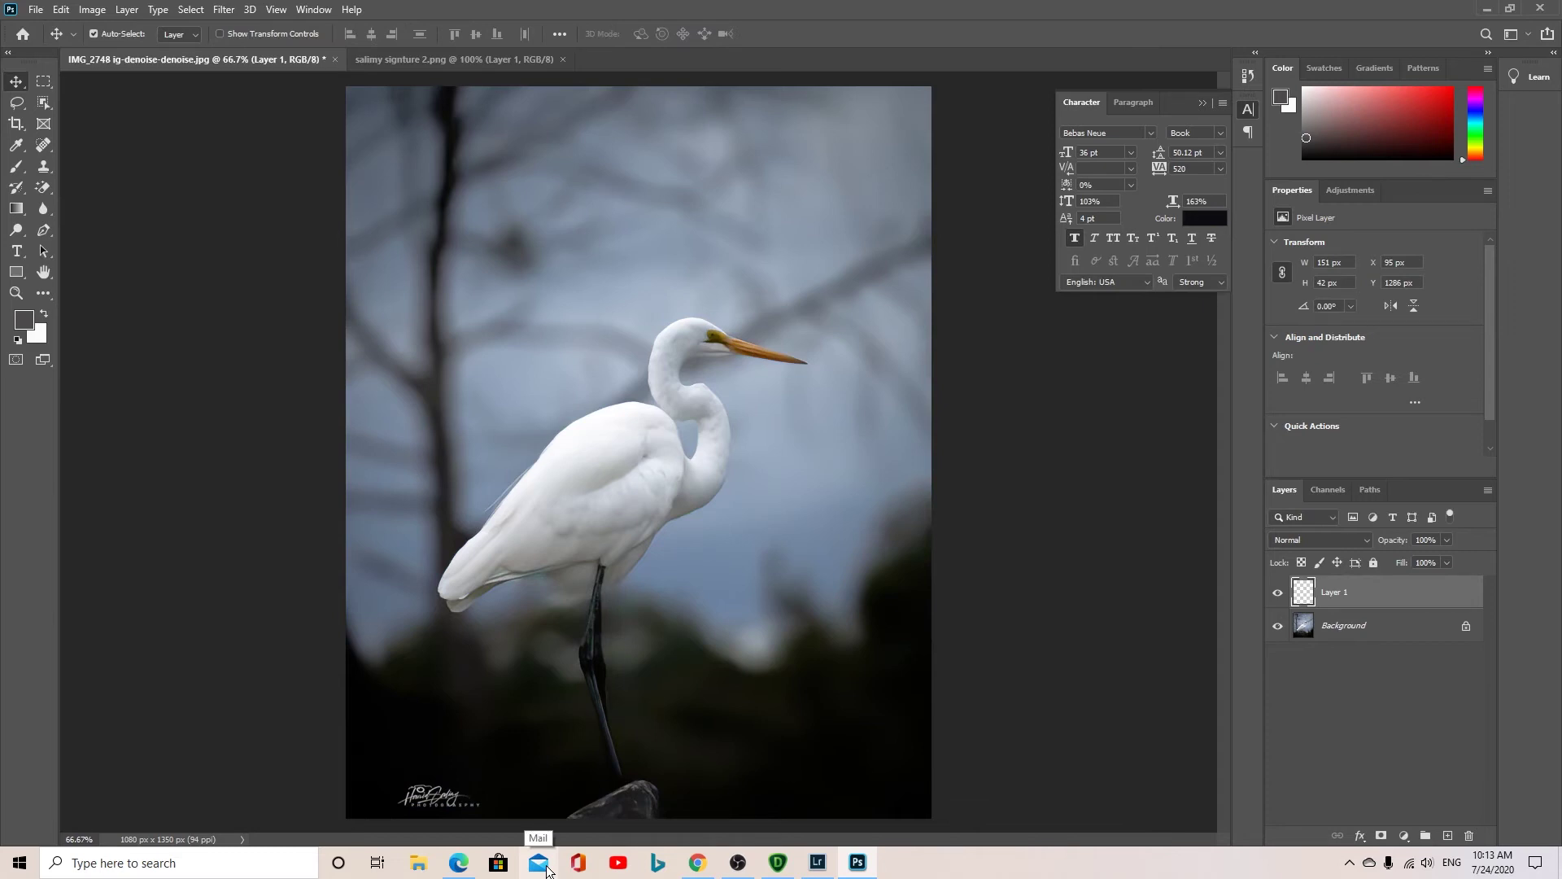
pyautogui.press('Down')
pyautogui.press('Down')
pyautogui.press('Down')
pyautogui.press('Down')
pyautogui.press('Down')
pyautogui.press('Down')
pyautogui.press('Down')
pyautogui.press('Down')
pyautogui.press('Down')
pyautogui.press('Down')
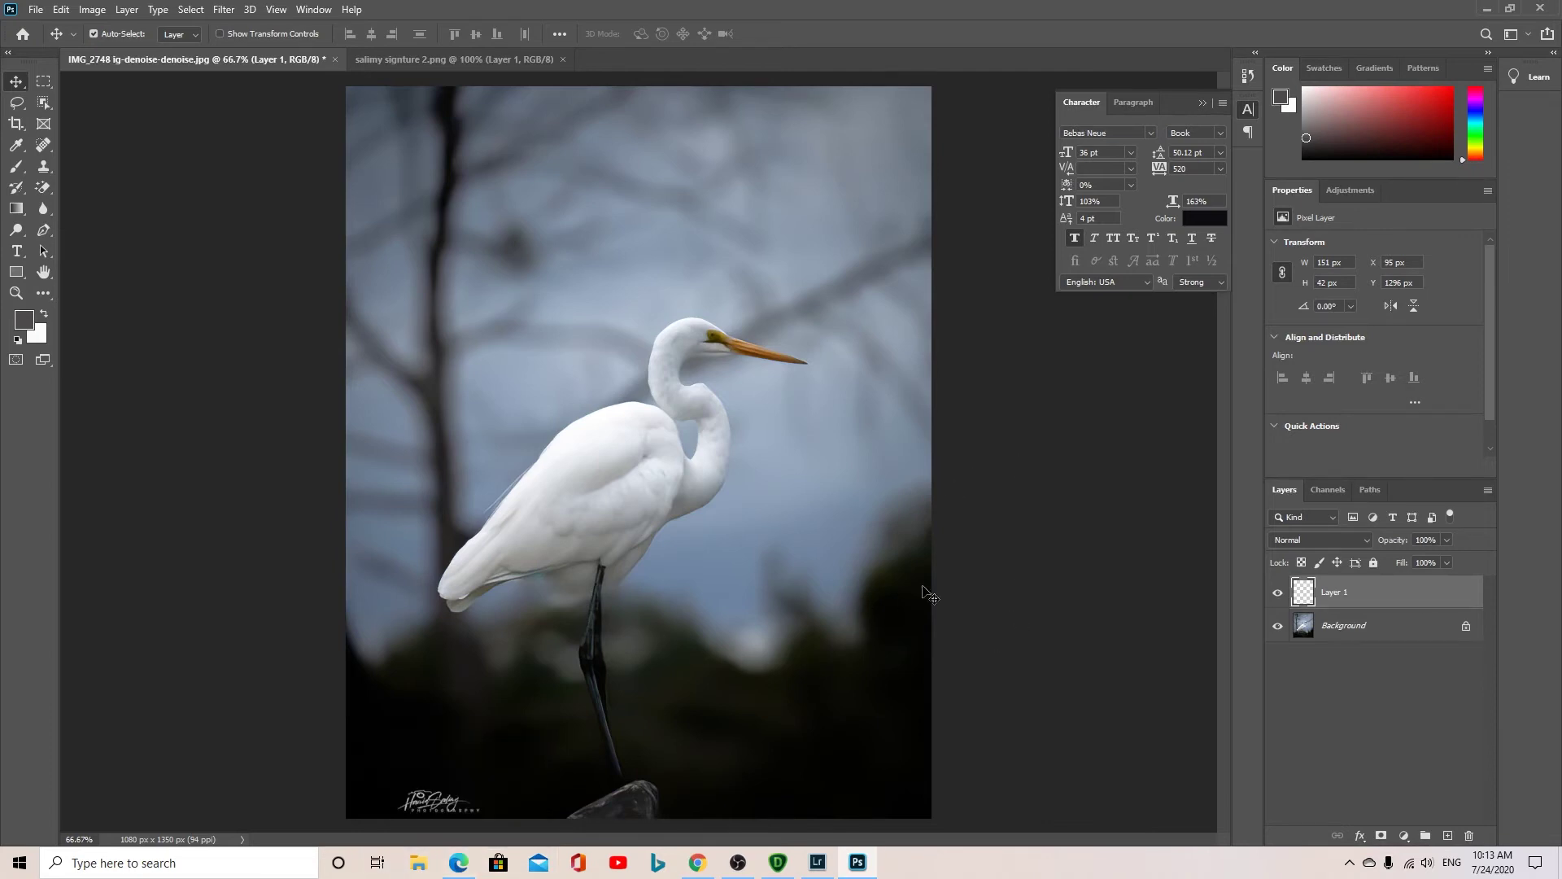
pyautogui.doubleClick(1375, 608)
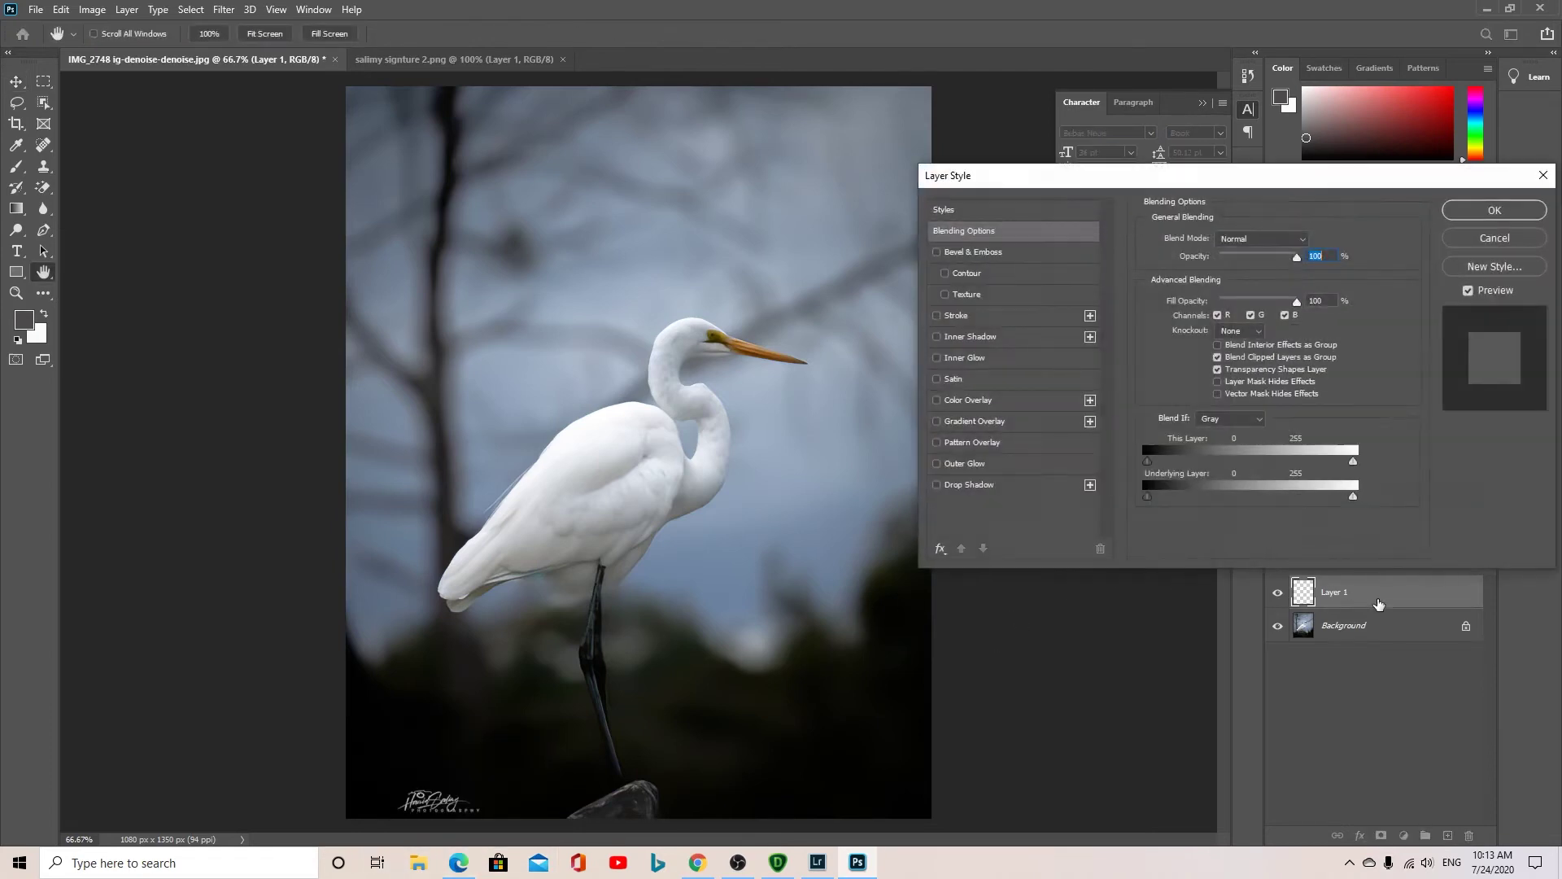
# Step: Give the signature a white Color Overlay and centre it along the photo's bottom edge
pyautogui.click(970, 399)
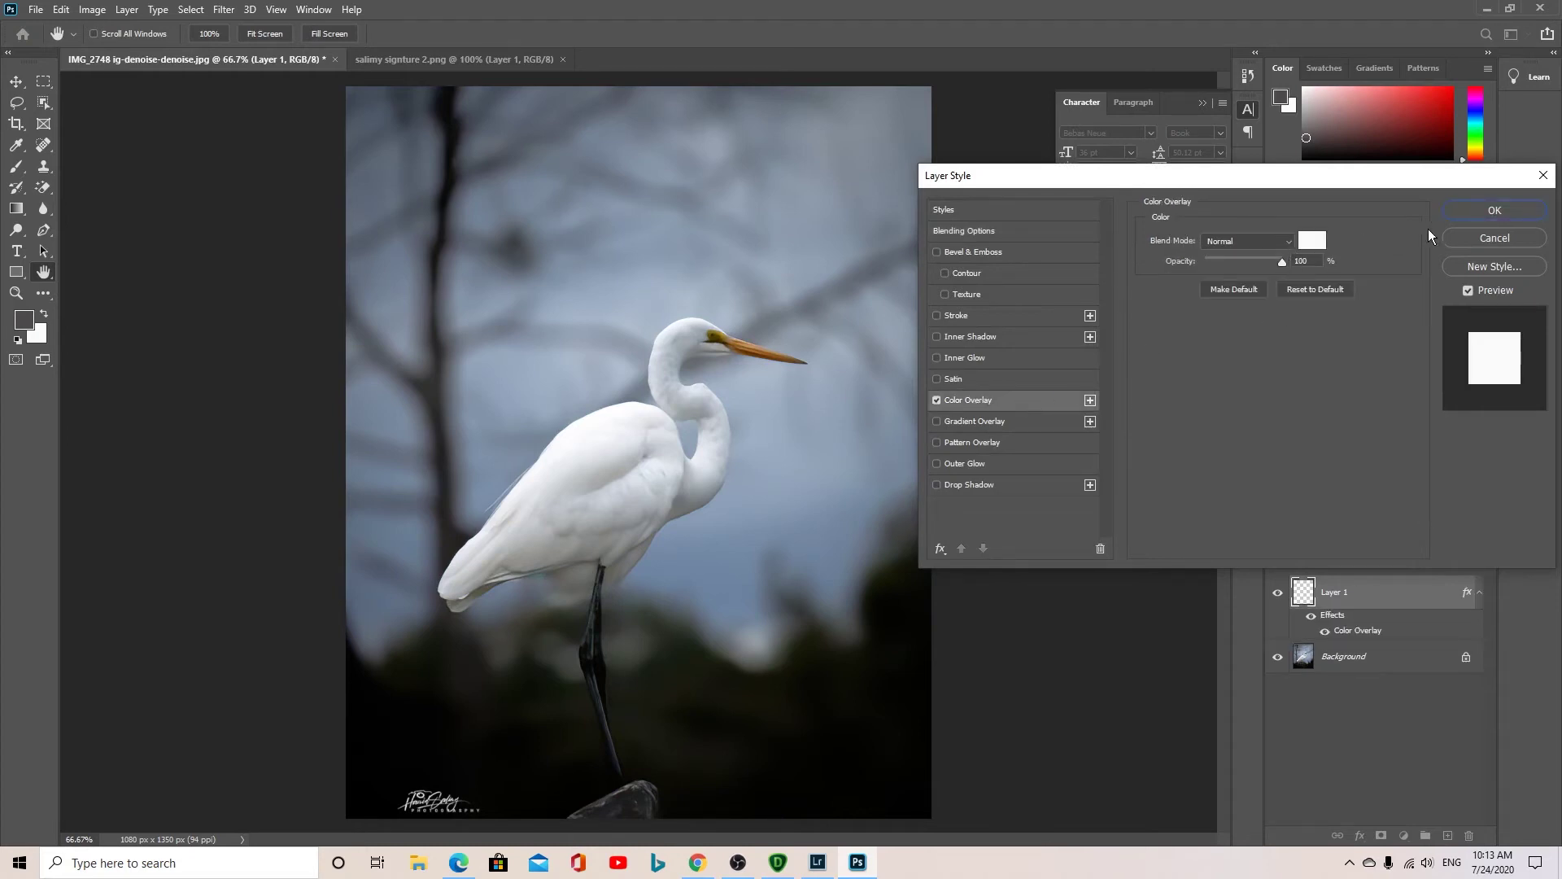
pyautogui.click(1469, 213)
pyautogui.moveTo(447, 808)
pyautogui.mouseDown()
pyautogui.moveTo(516, 789)
pyautogui.moveTo(709, 797)
pyautogui.mouseUp()
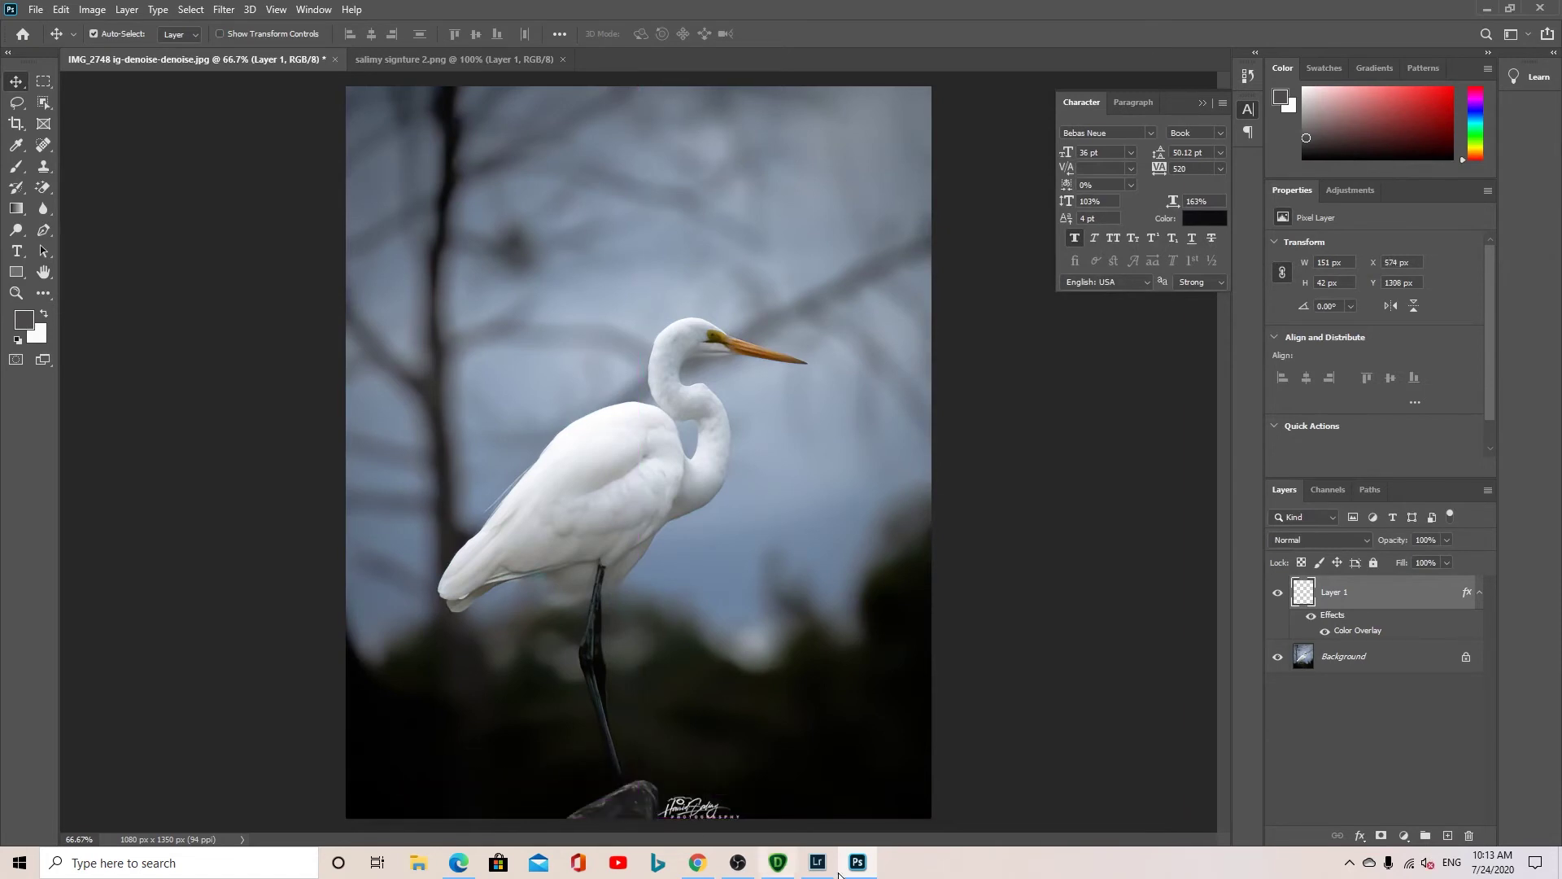
pyautogui.press('Up')
pyautogui.press('Up')
pyautogui.press('Up')
pyautogui.press('Up')
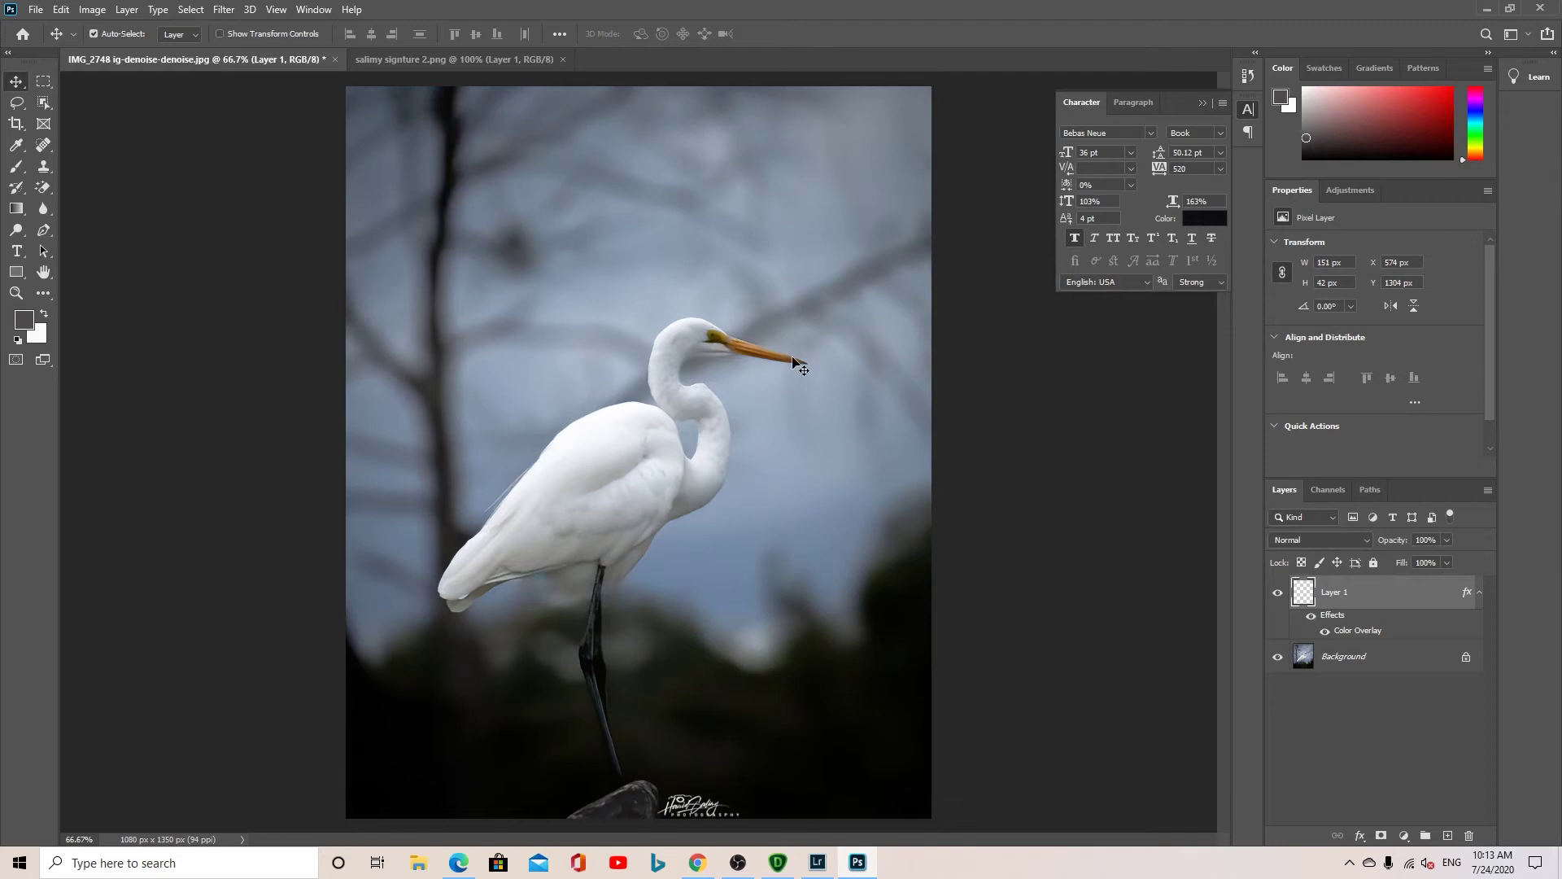
pyautogui.click(126, 10)
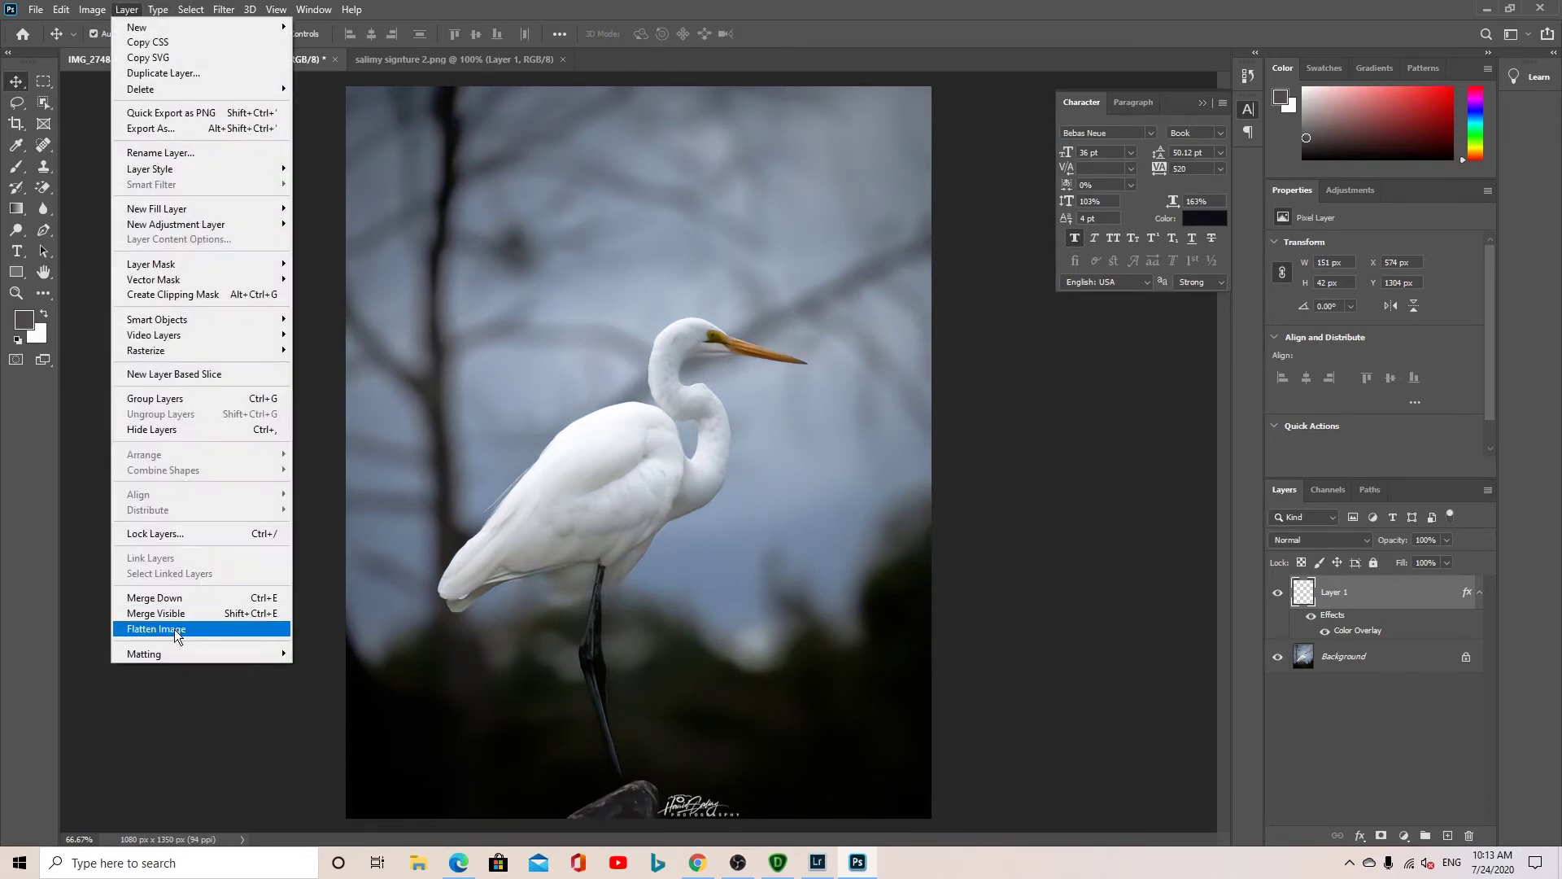
# Step: Flatten the image and unlock the Background layer
pyautogui.click(179, 629)
pyautogui.click(1466, 592)
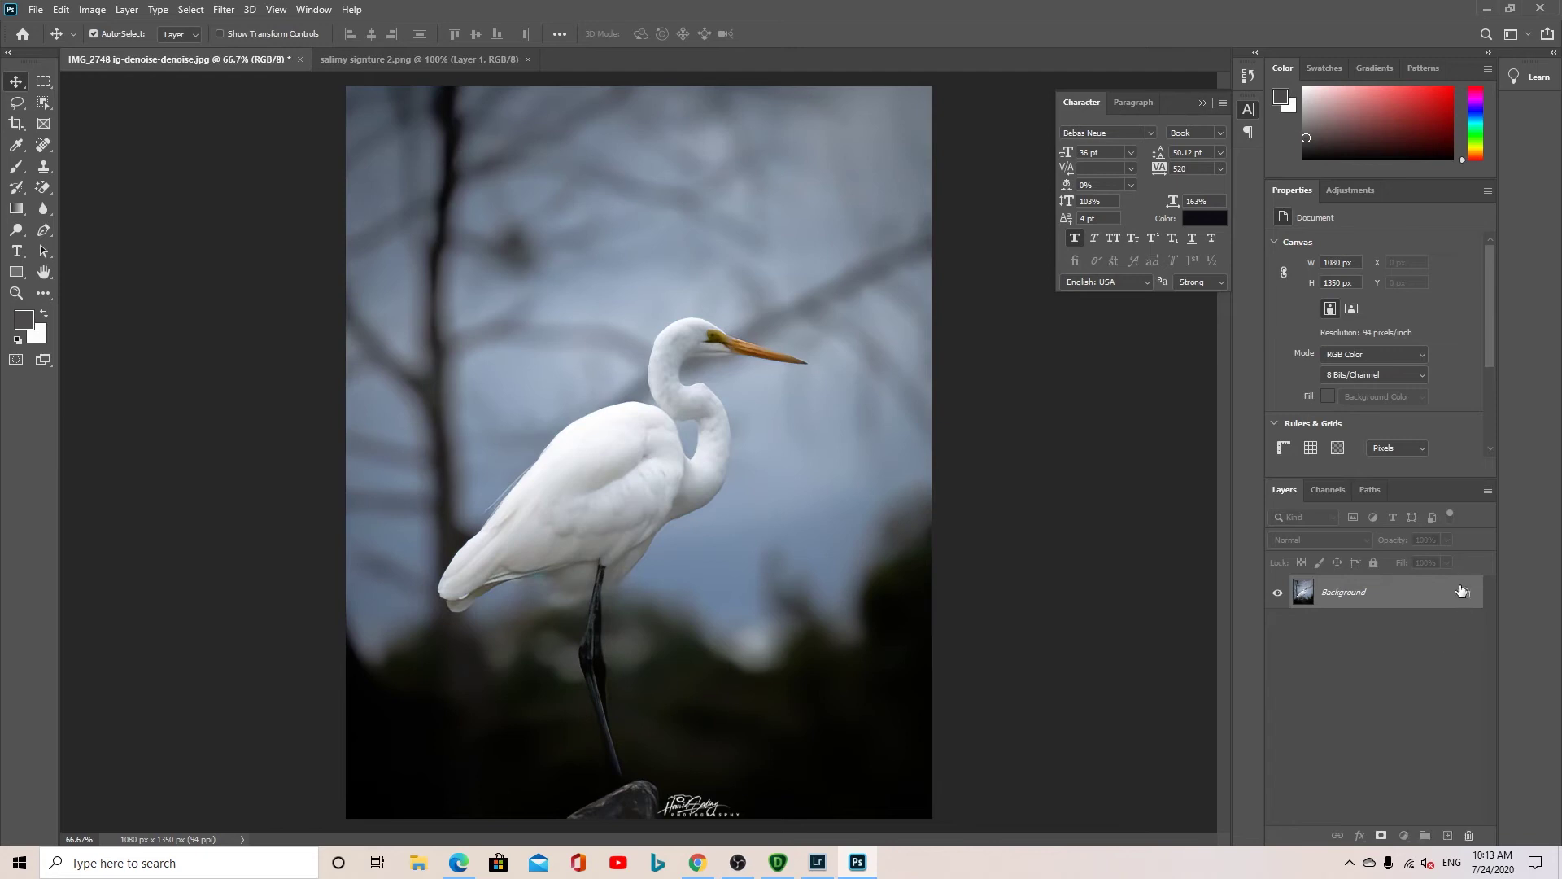
pyautogui.doubleClick(1416, 592)
pyautogui.click(1502, 211)
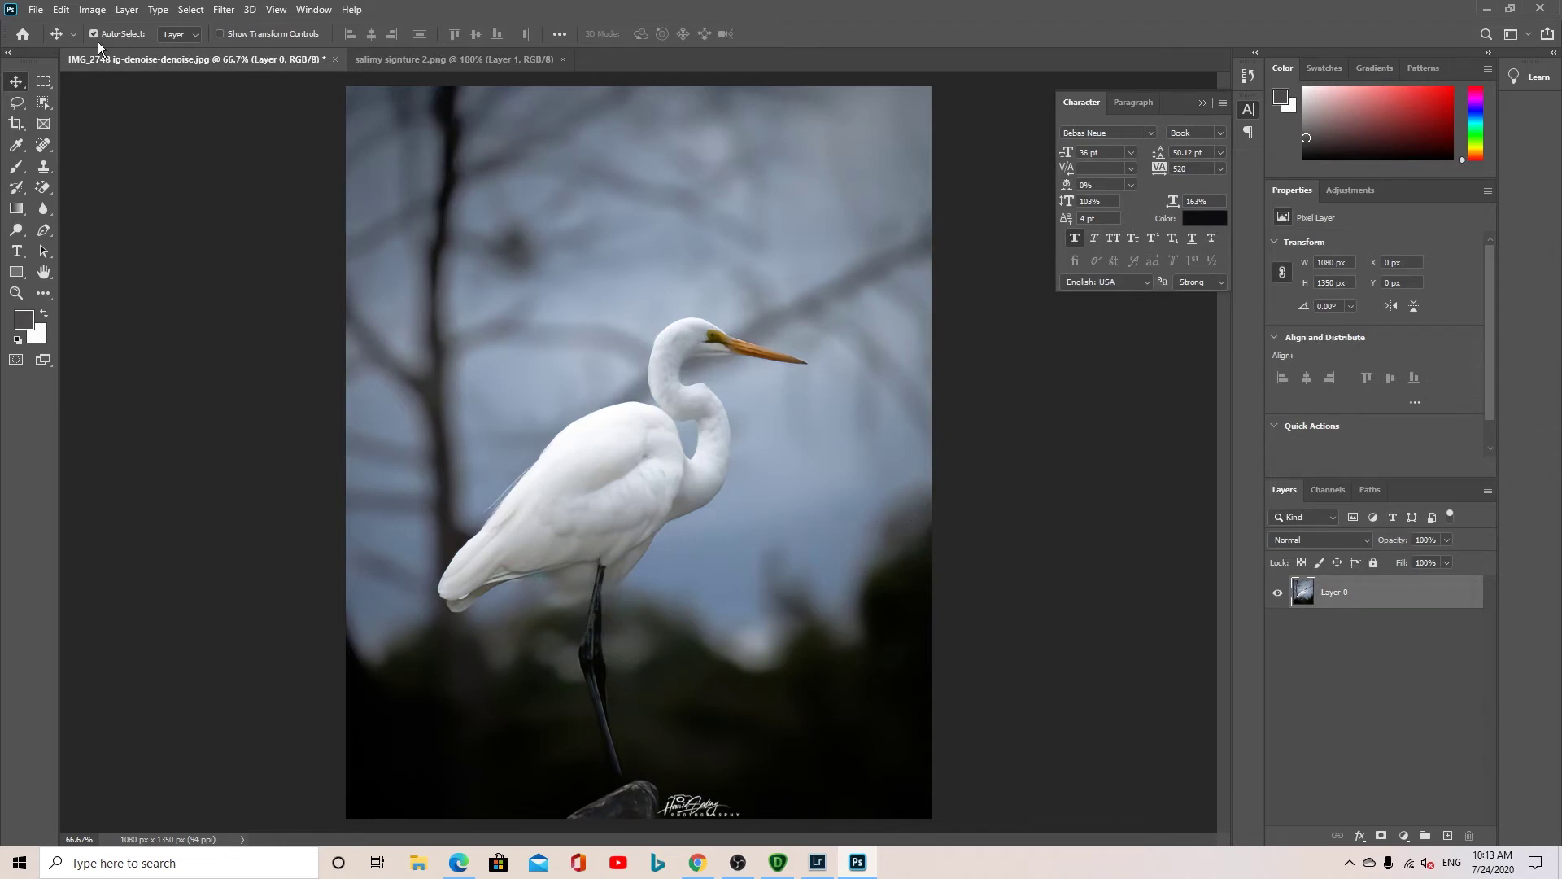
# Step: Save as a Quality 12 JPEG in EIDT PHOTOS, replacing IMG_2748 ig-denoise-denoise.jpg
pyautogui.click(34, 11)
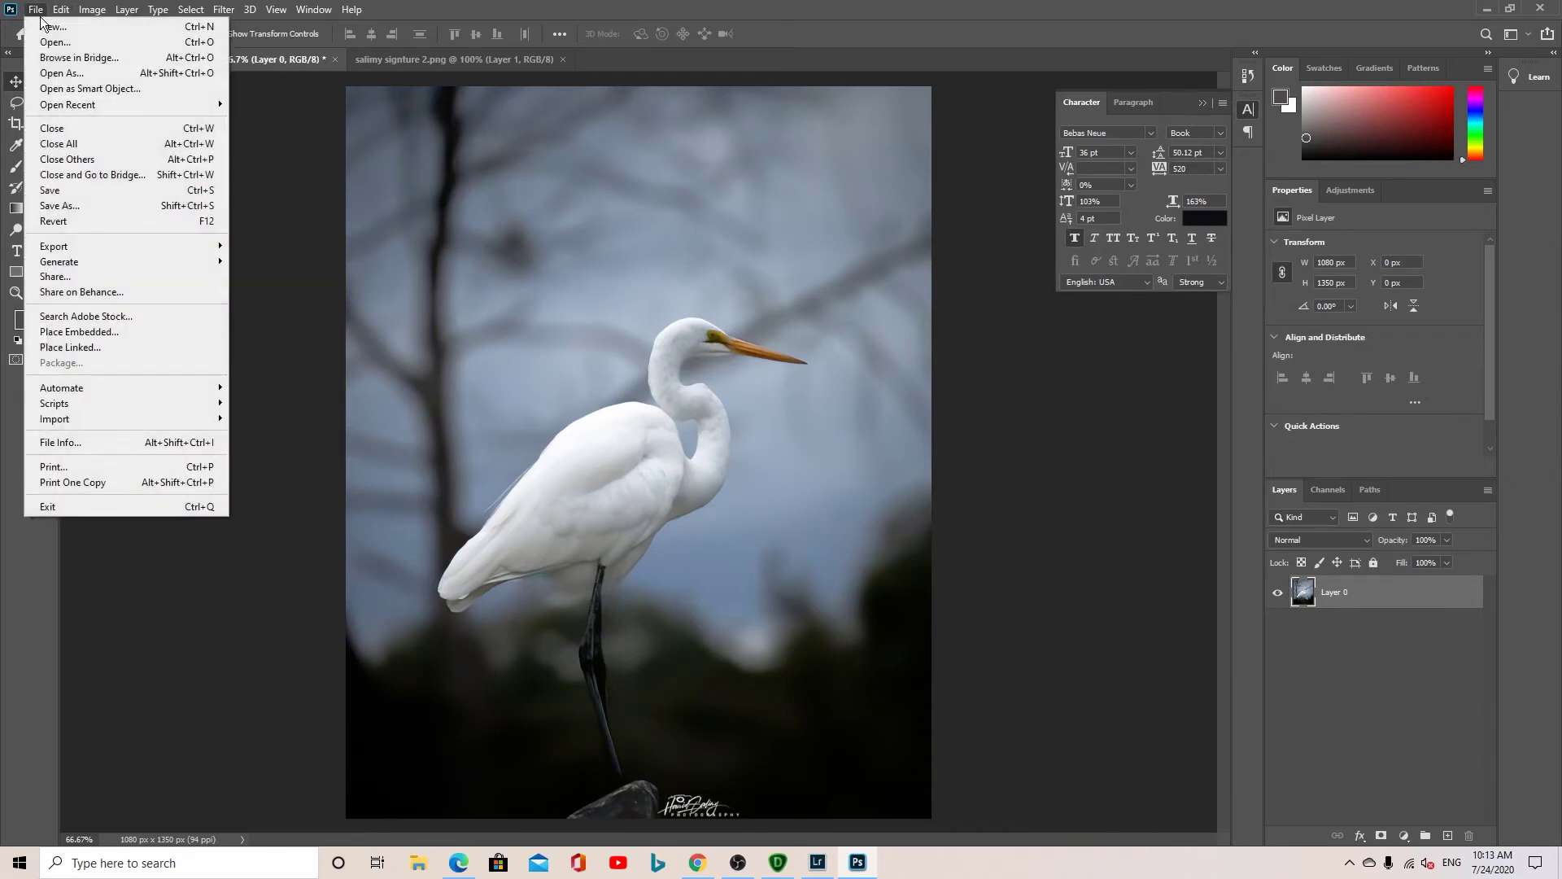
pyautogui.click(63, 205)
pyautogui.click(861, 573)
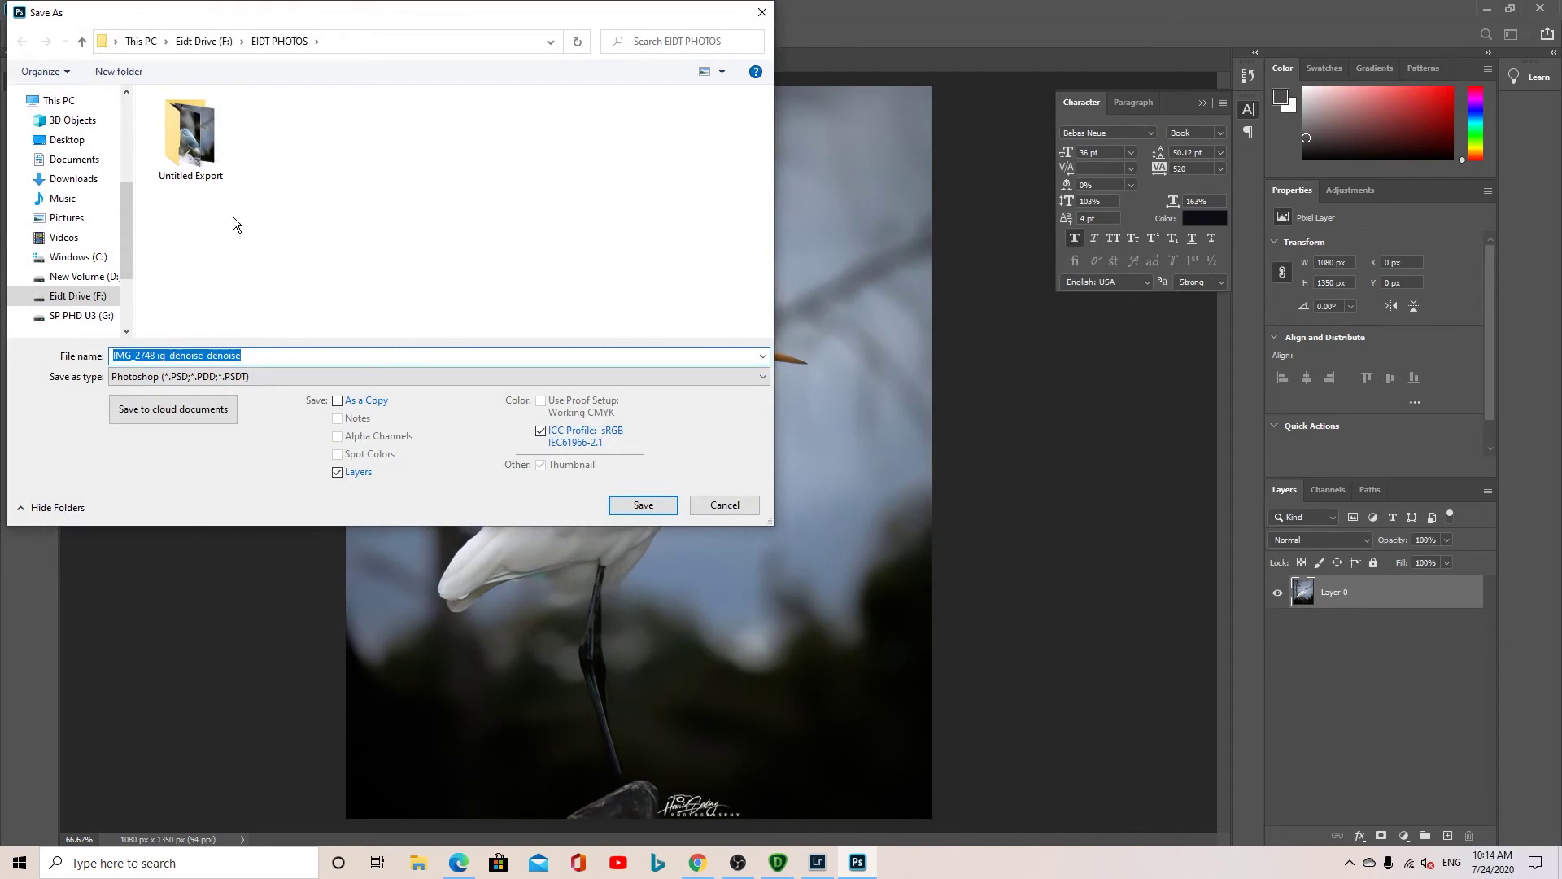
pyautogui.click(81, 41)
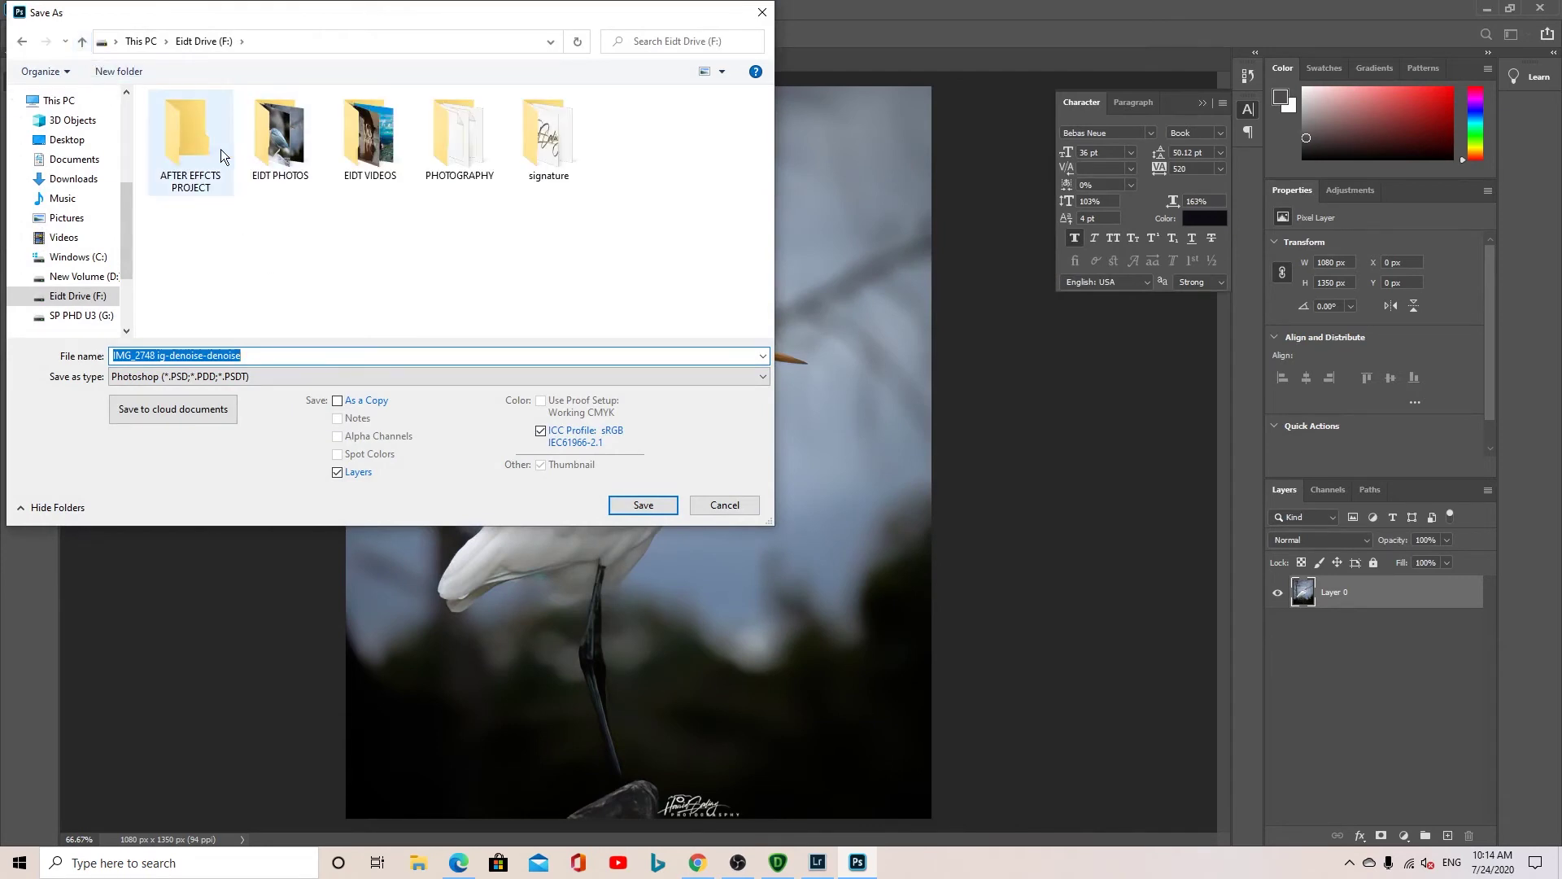
pyautogui.doubleClick(292, 150)
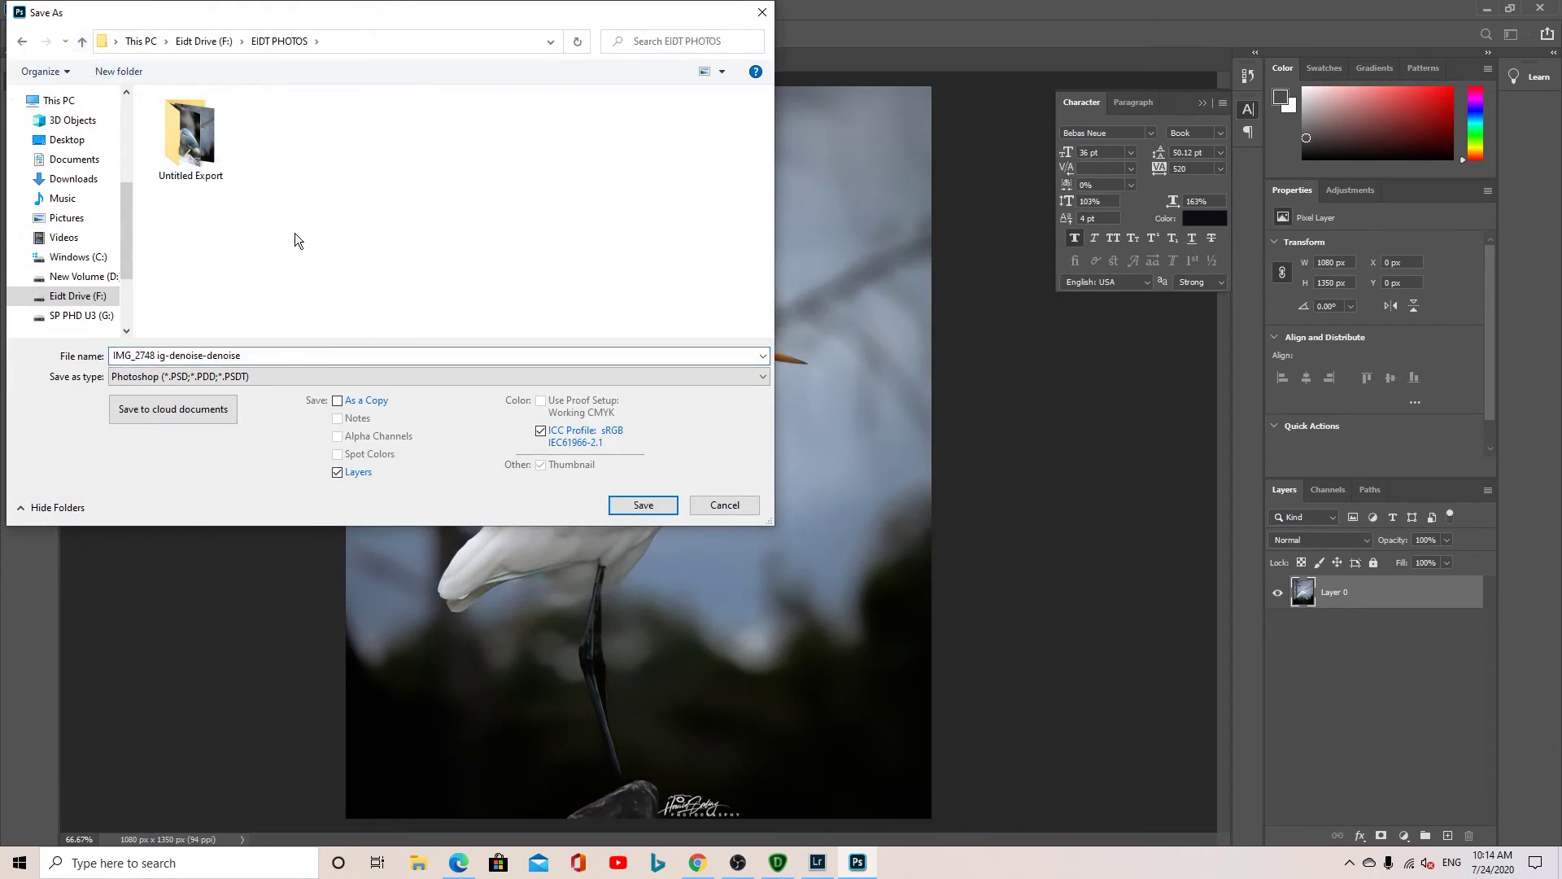
pyautogui.click(271, 376)
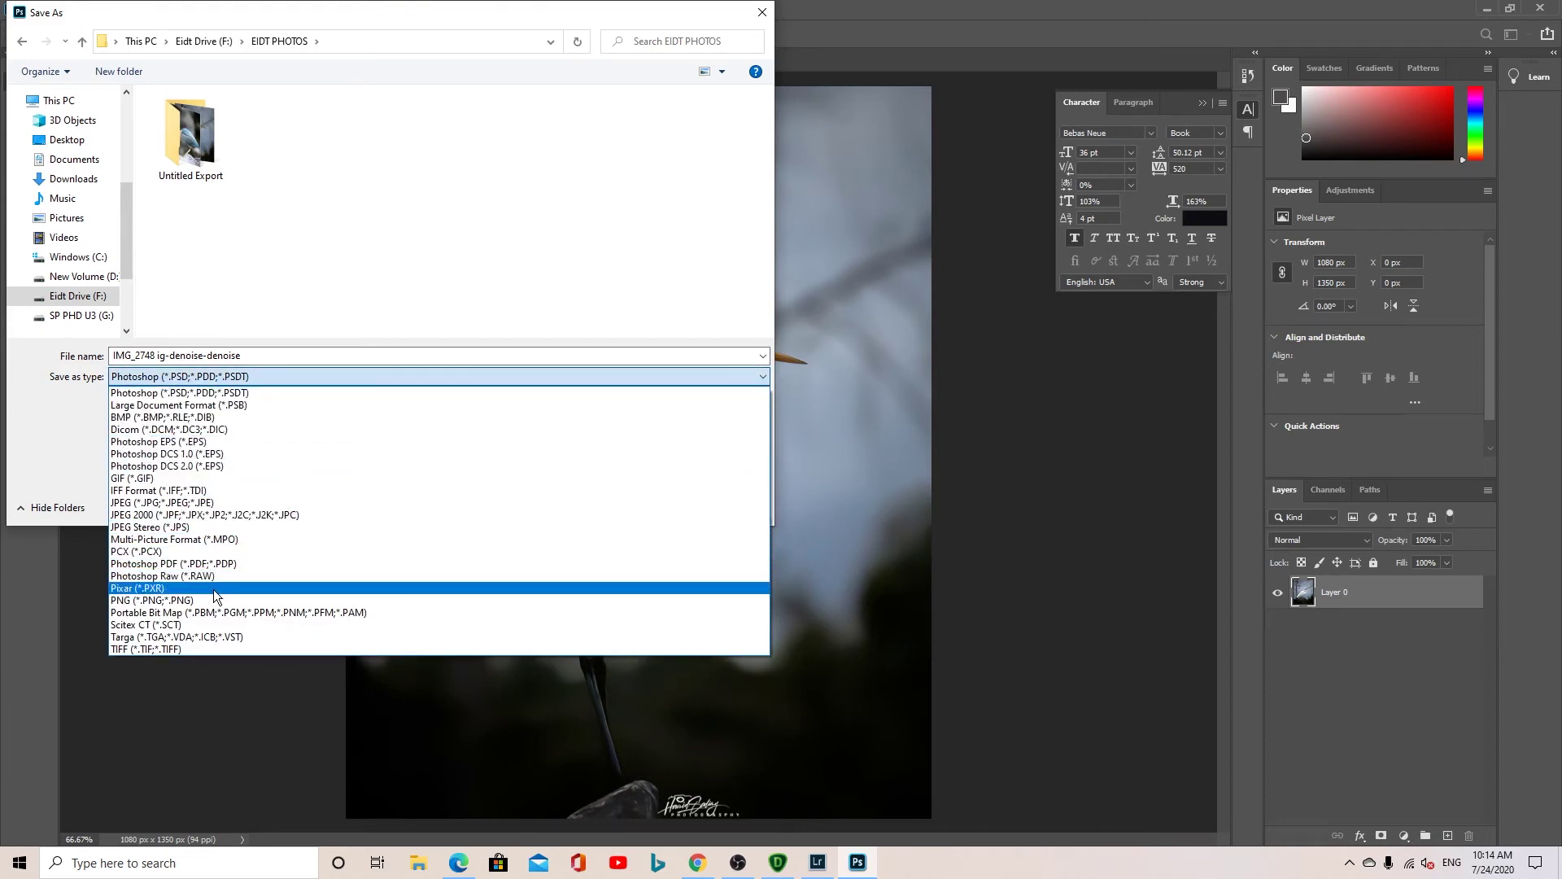
pyautogui.click(186, 503)
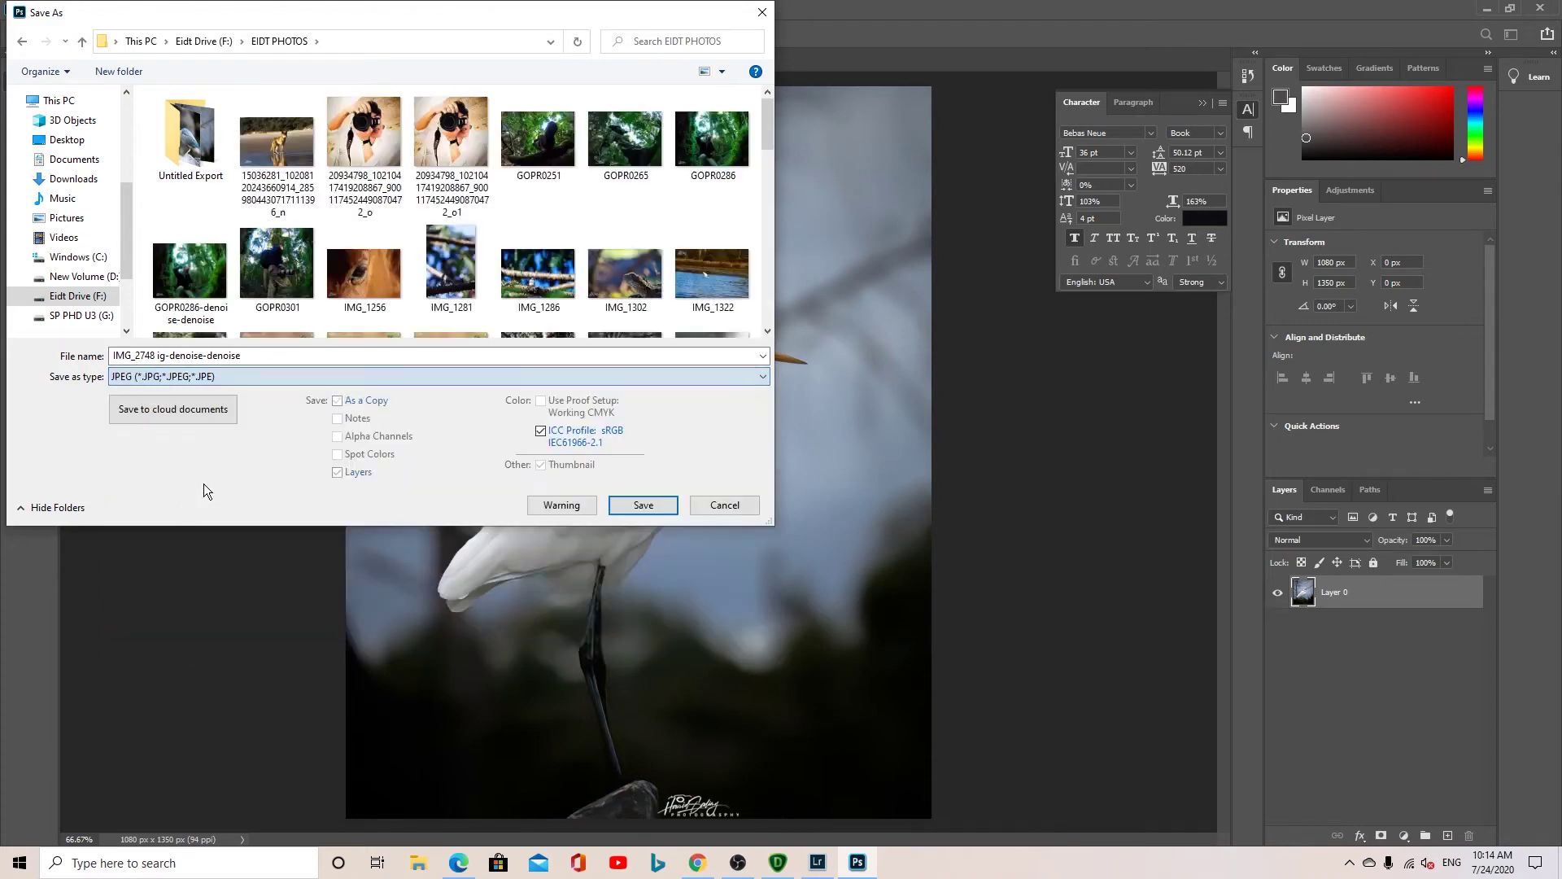
pyautogui.click(644, 506)
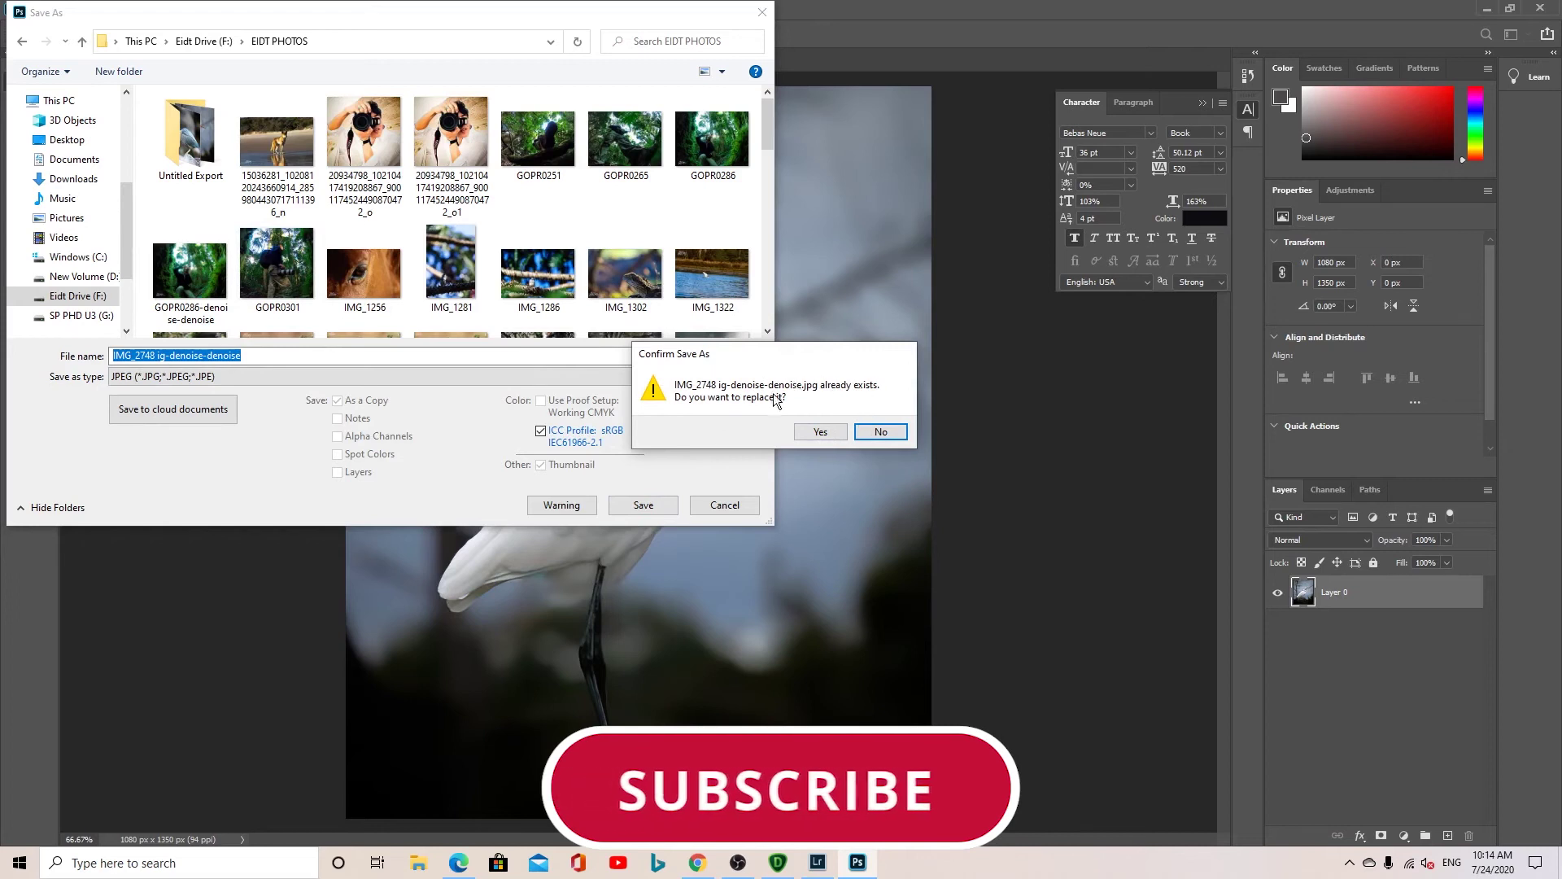
pyautogui.click(820, 431)
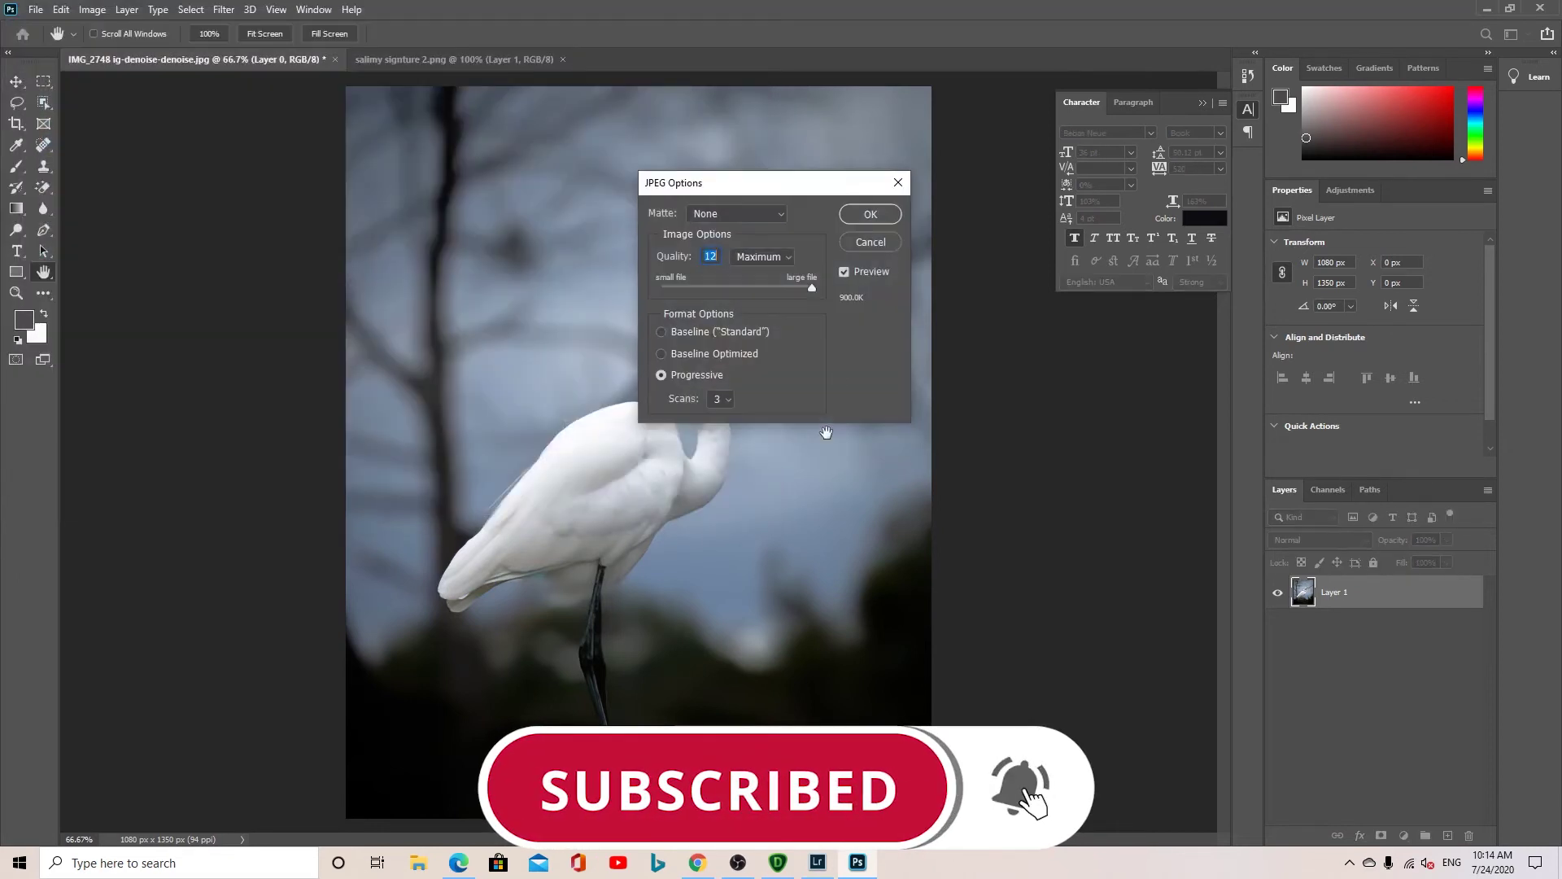
pyautogui.click(870, 217)
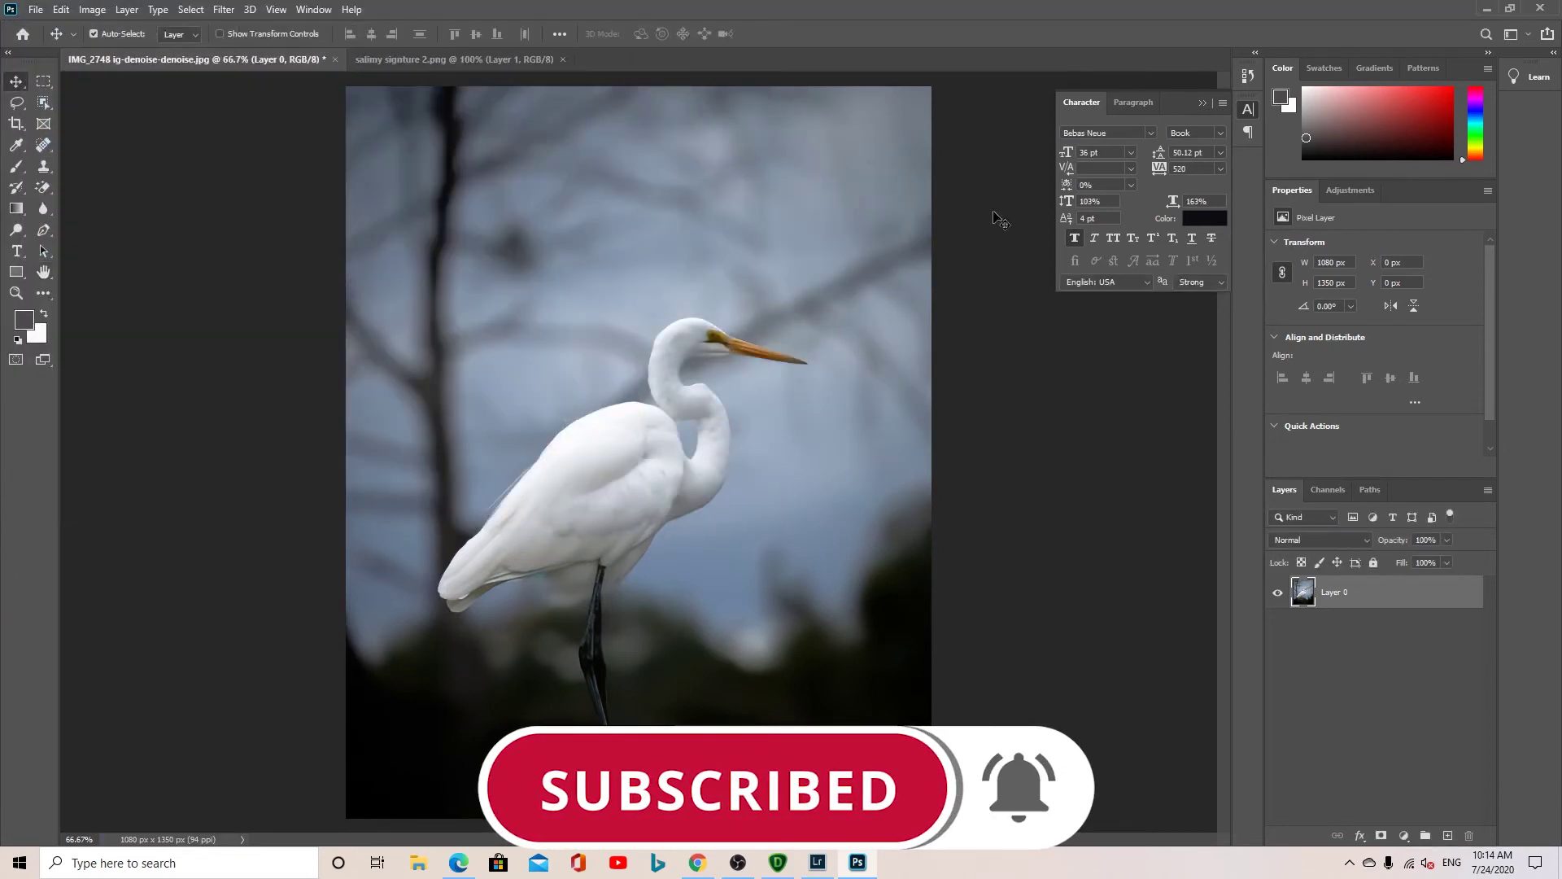
# Step: Preview the saved IMG_2748 photo from EIDT PHOTOS, then minimize the viewer and close Explorer
pyautogui.click(1491, 10)
pyautogui.click(419, 862)
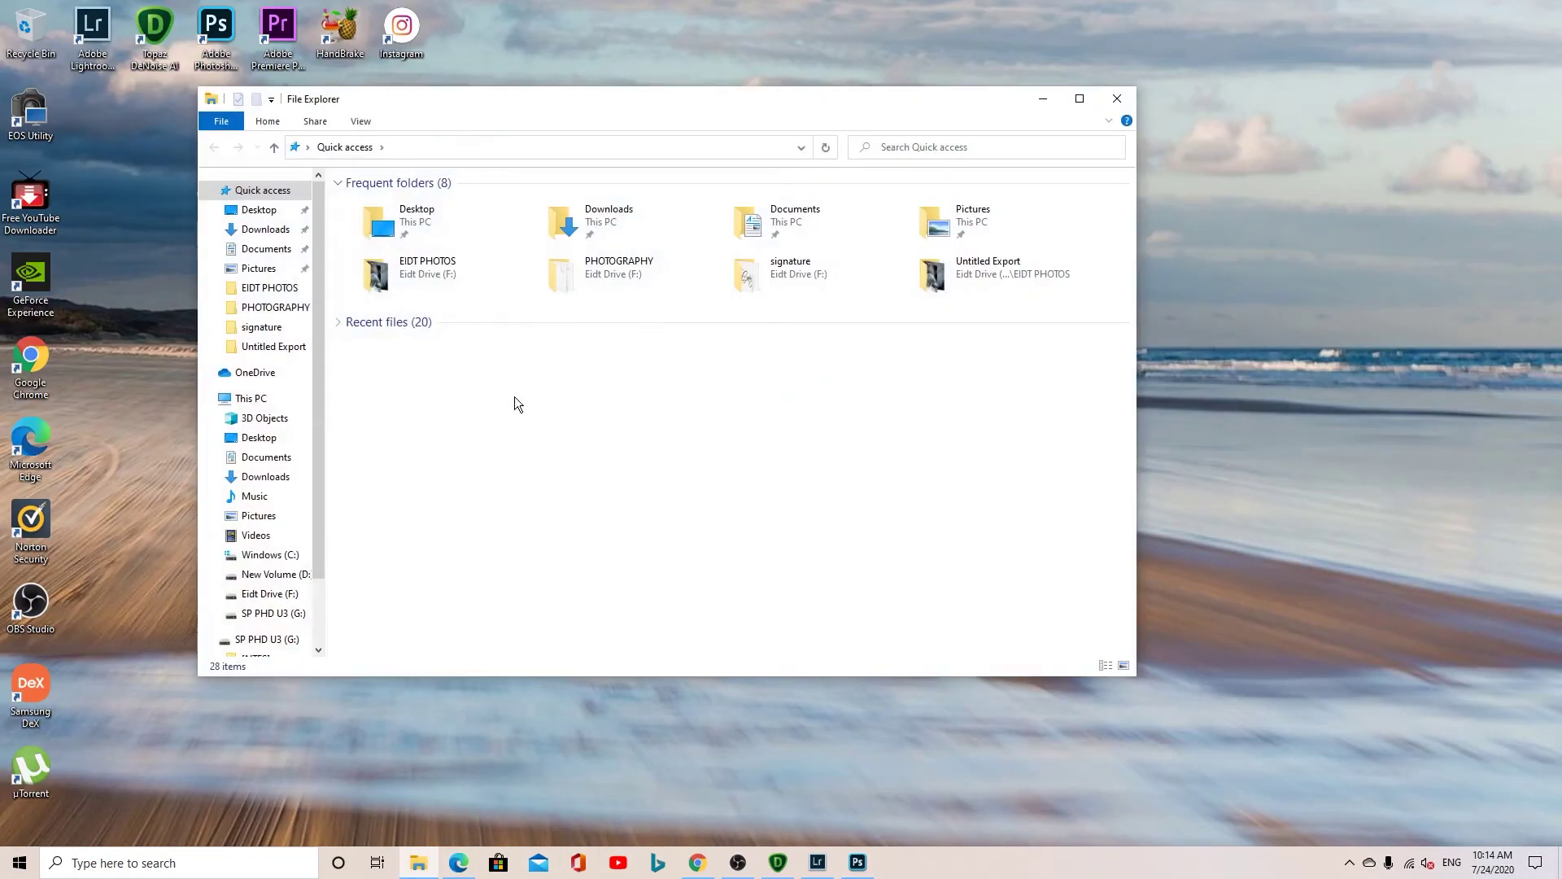
pyautogui.click(389, 276)
pyautogui.doubleClick(430, 273)
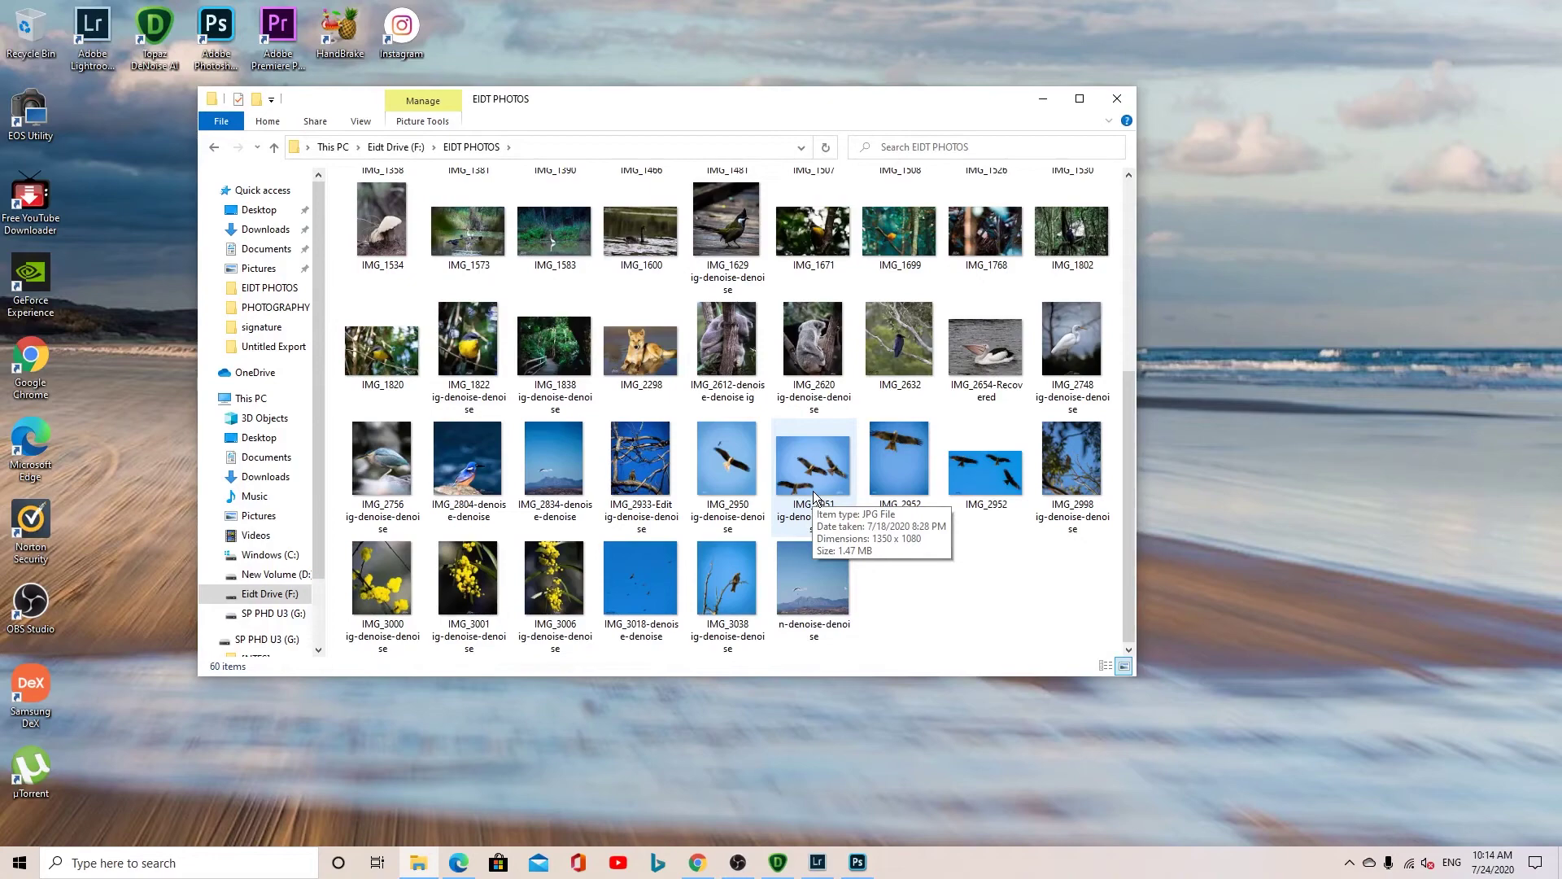
pyautogui.doubleClick(1067, 334)
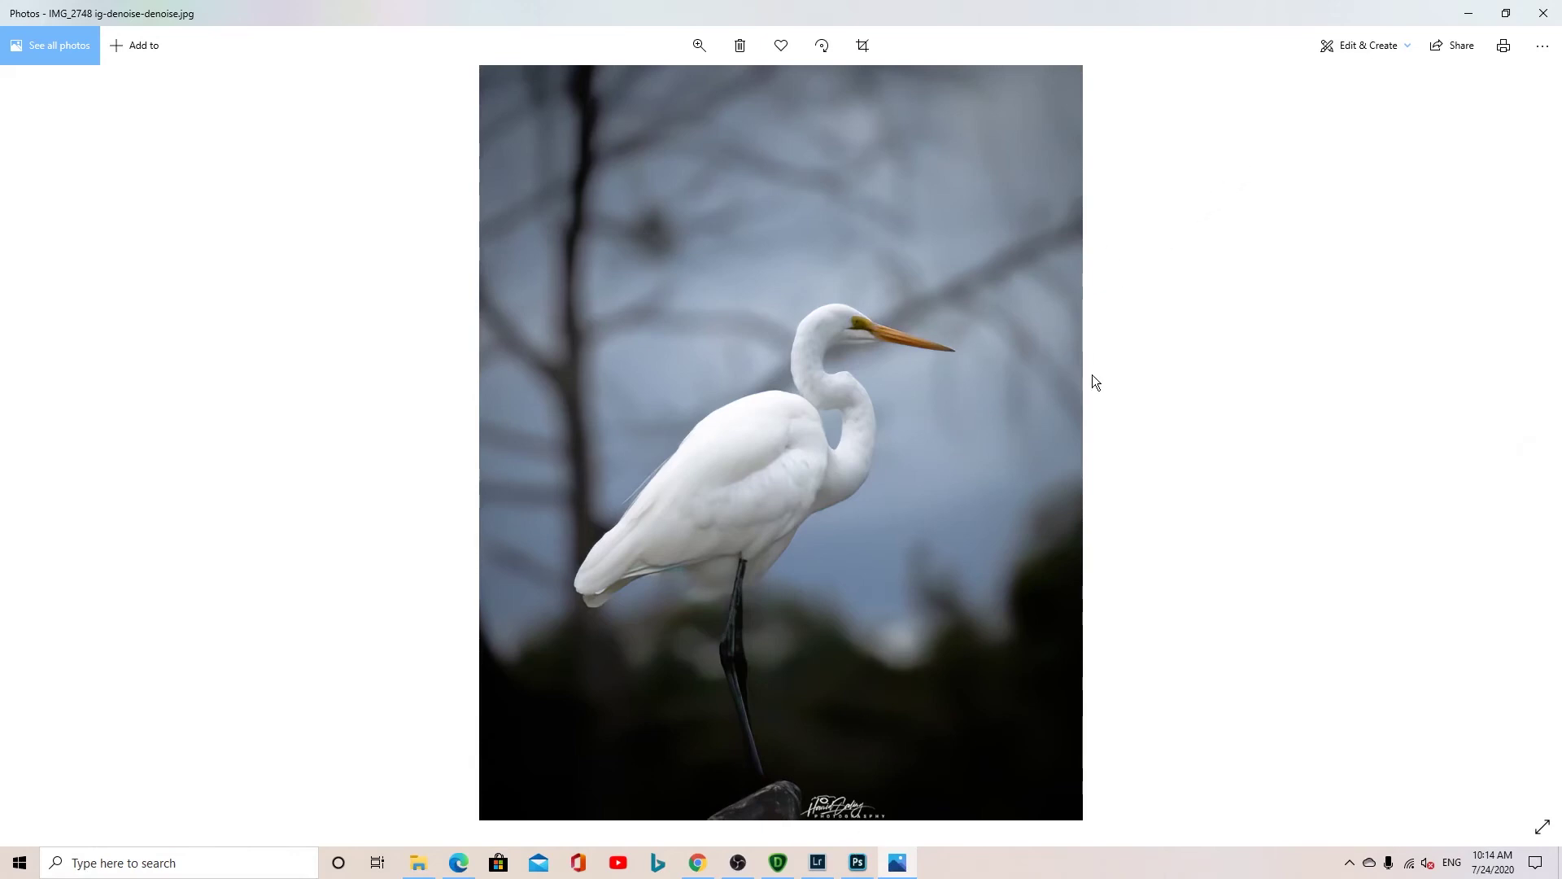
pyautogui.click(1470, 14)
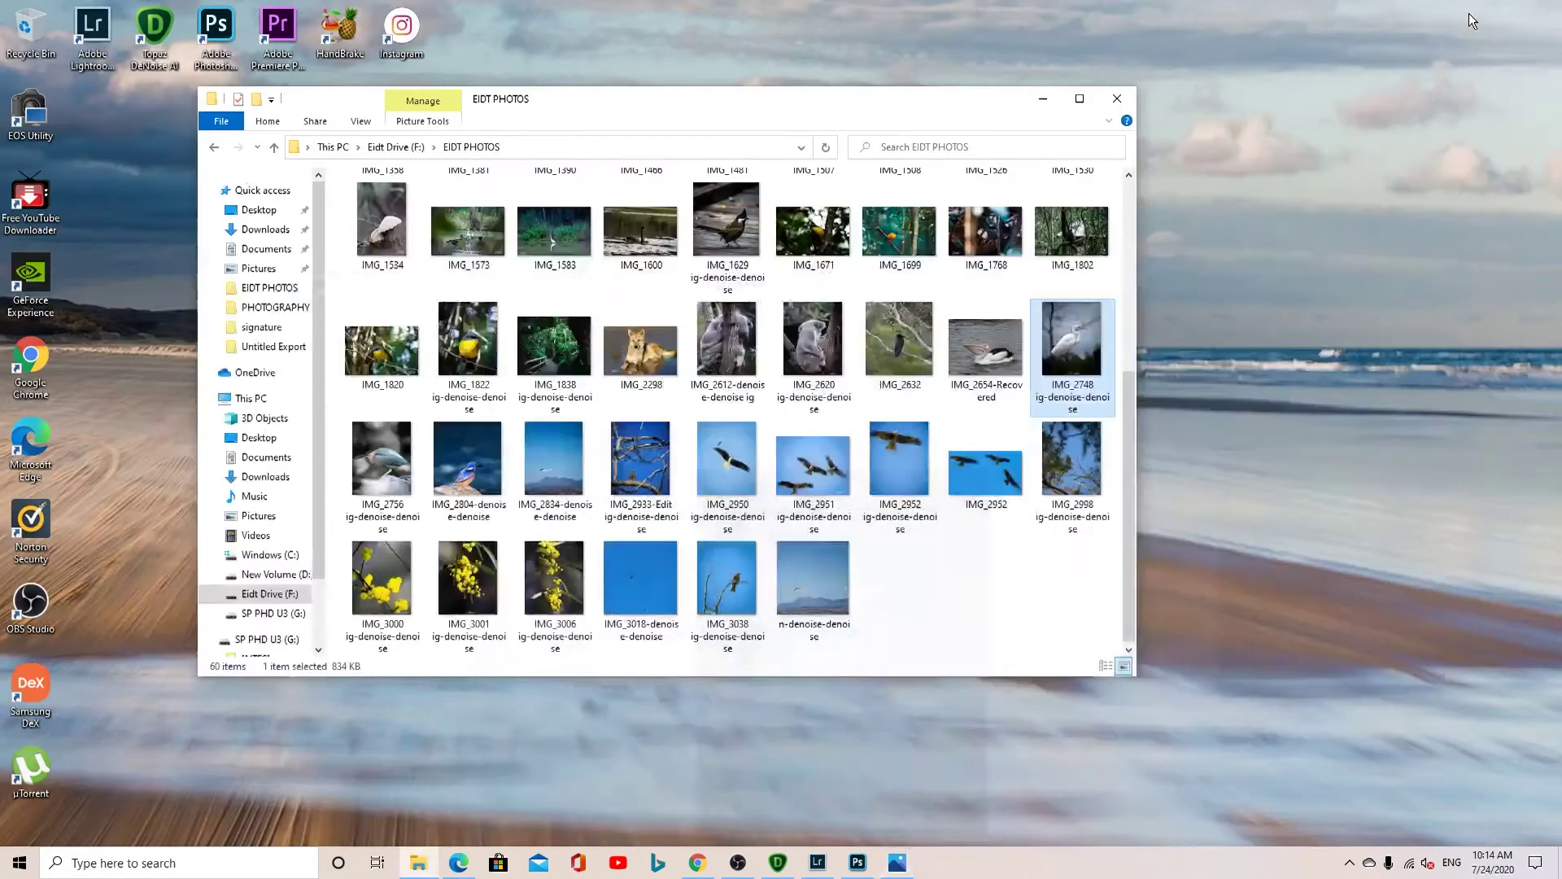
pyautogui.click(1115, 100)
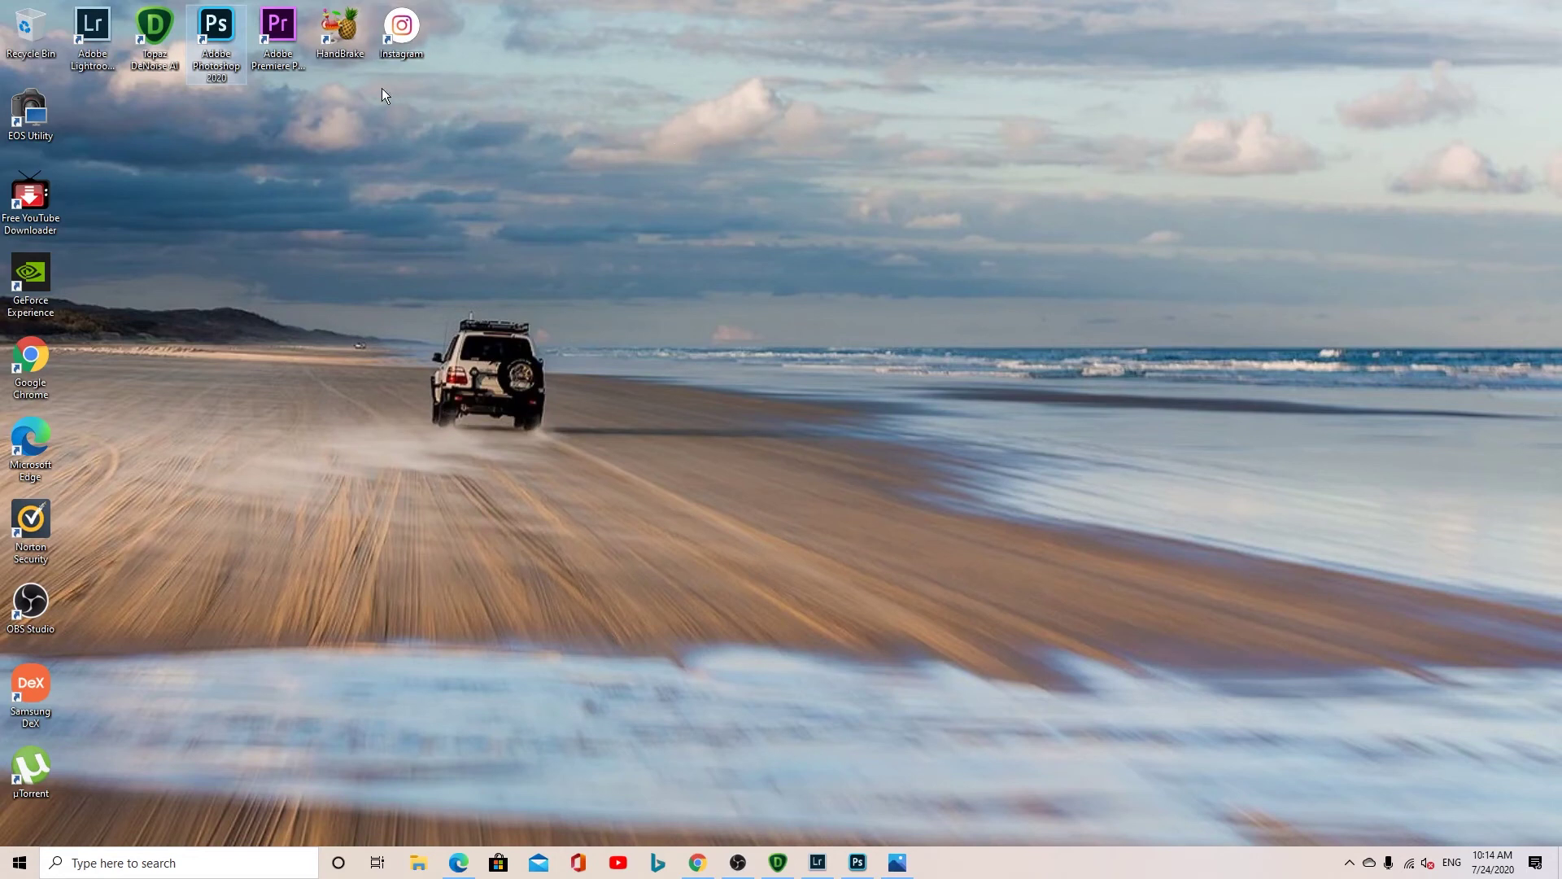
# Step: Launch the browser and open instagram.com from a Google search for instagram
pyautogui.doubleClick(30, 358)
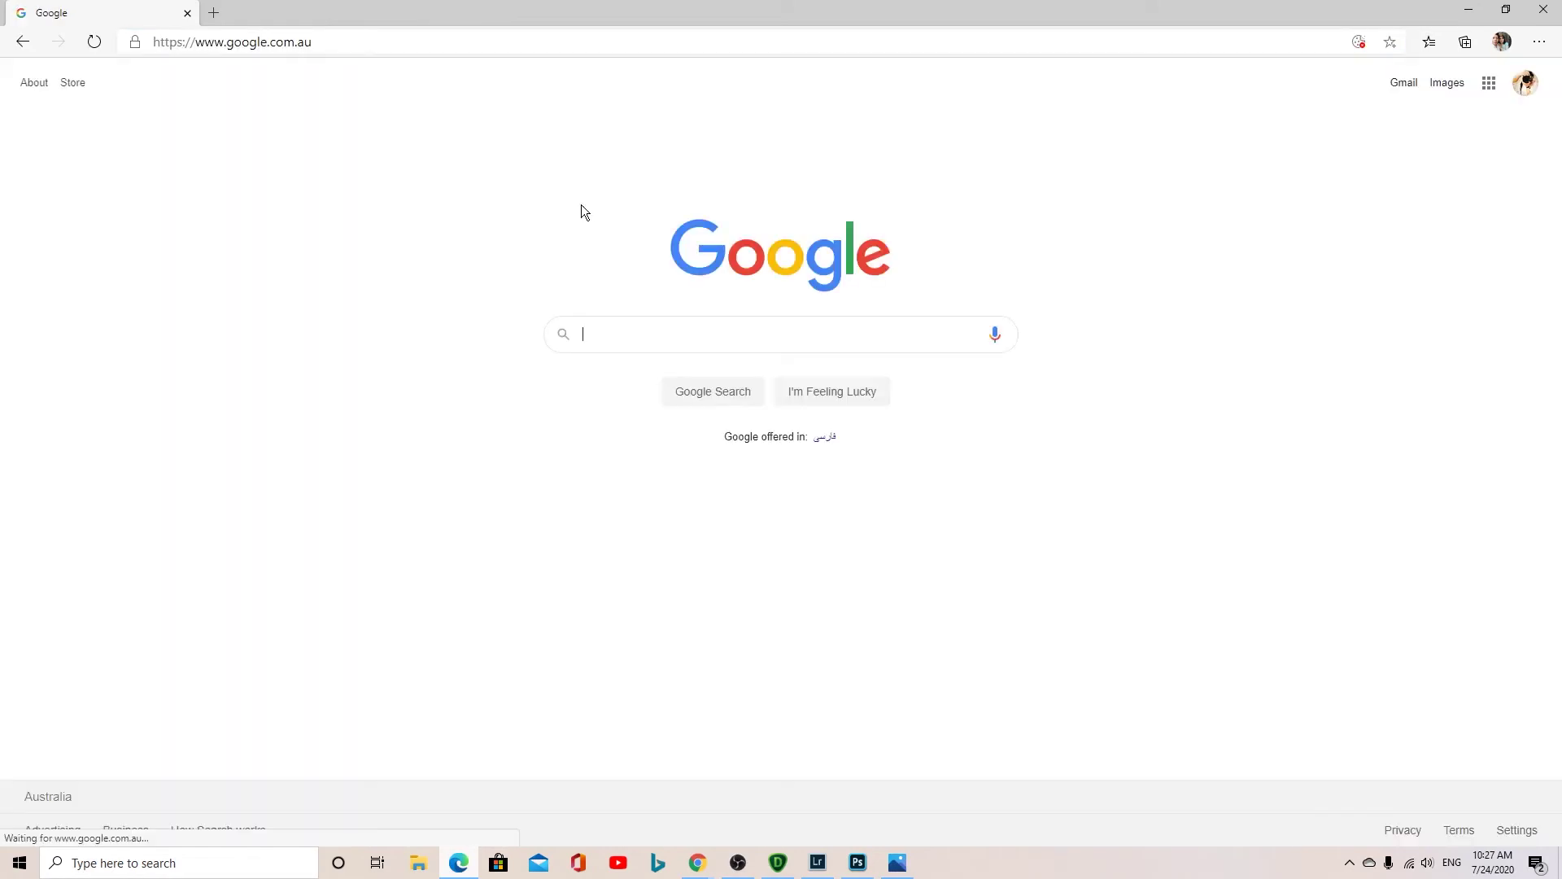
pyautogui.click(680, 335)
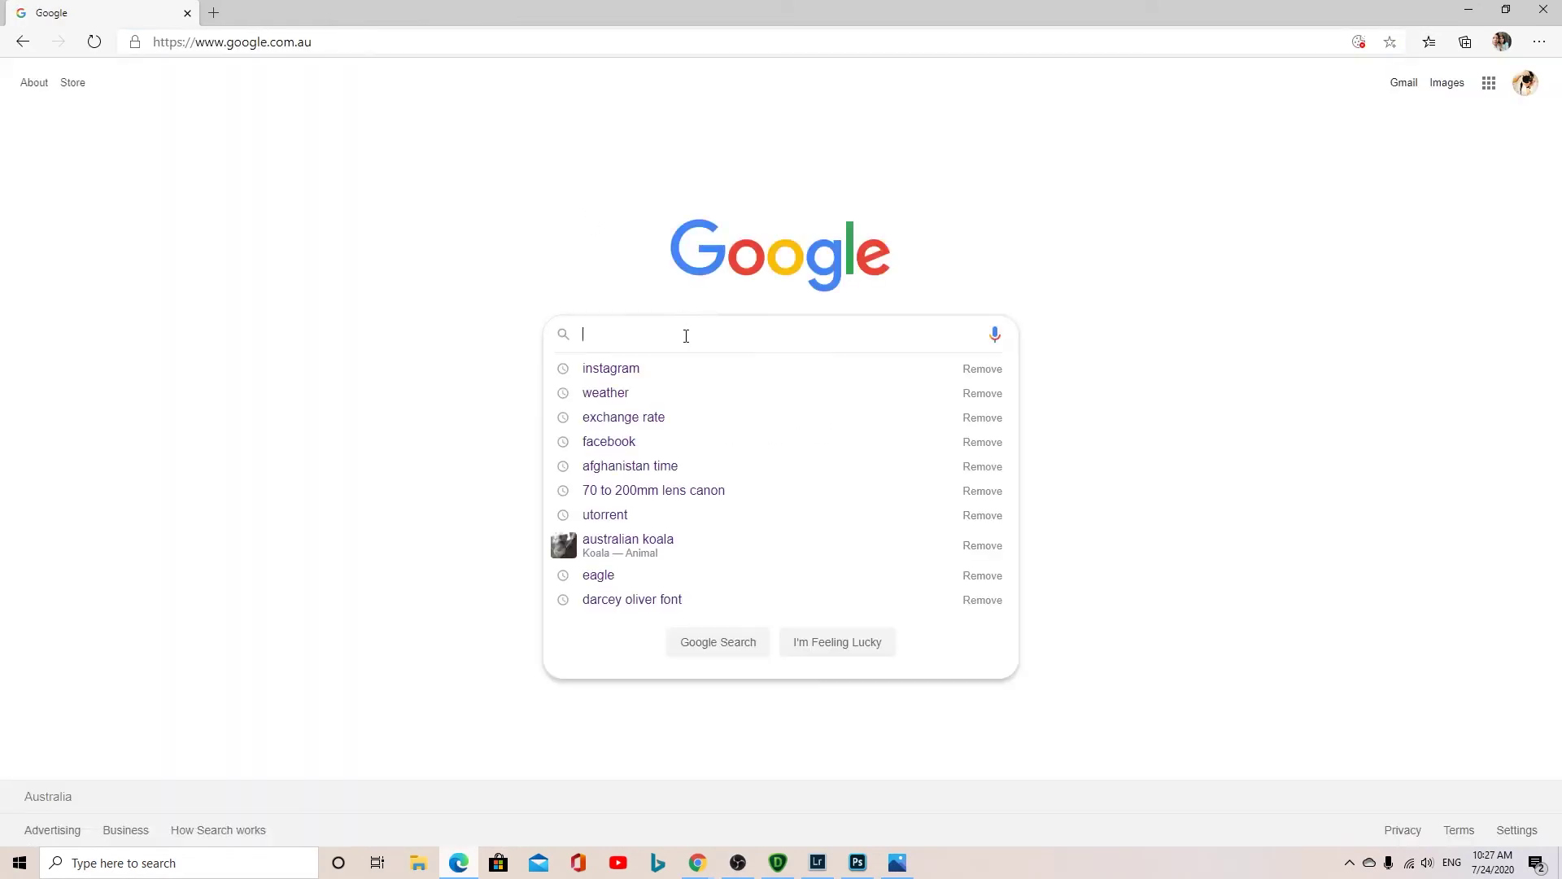
pyautogui.click(638, 378)
pyautogui.click(199, 231)
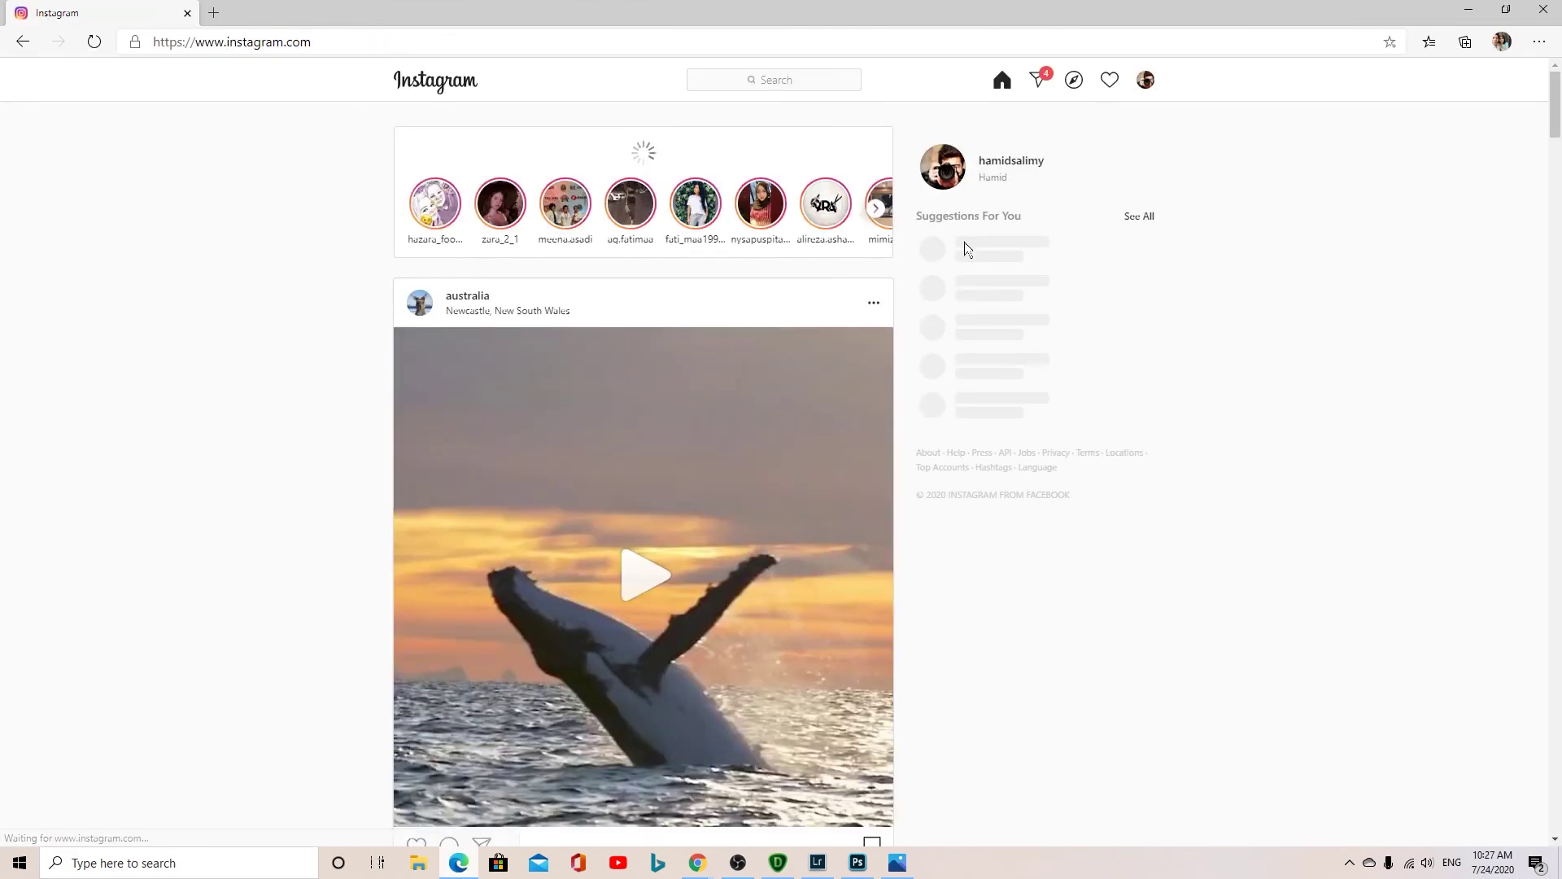
pyautogui.scroll(-6, 810, 607)
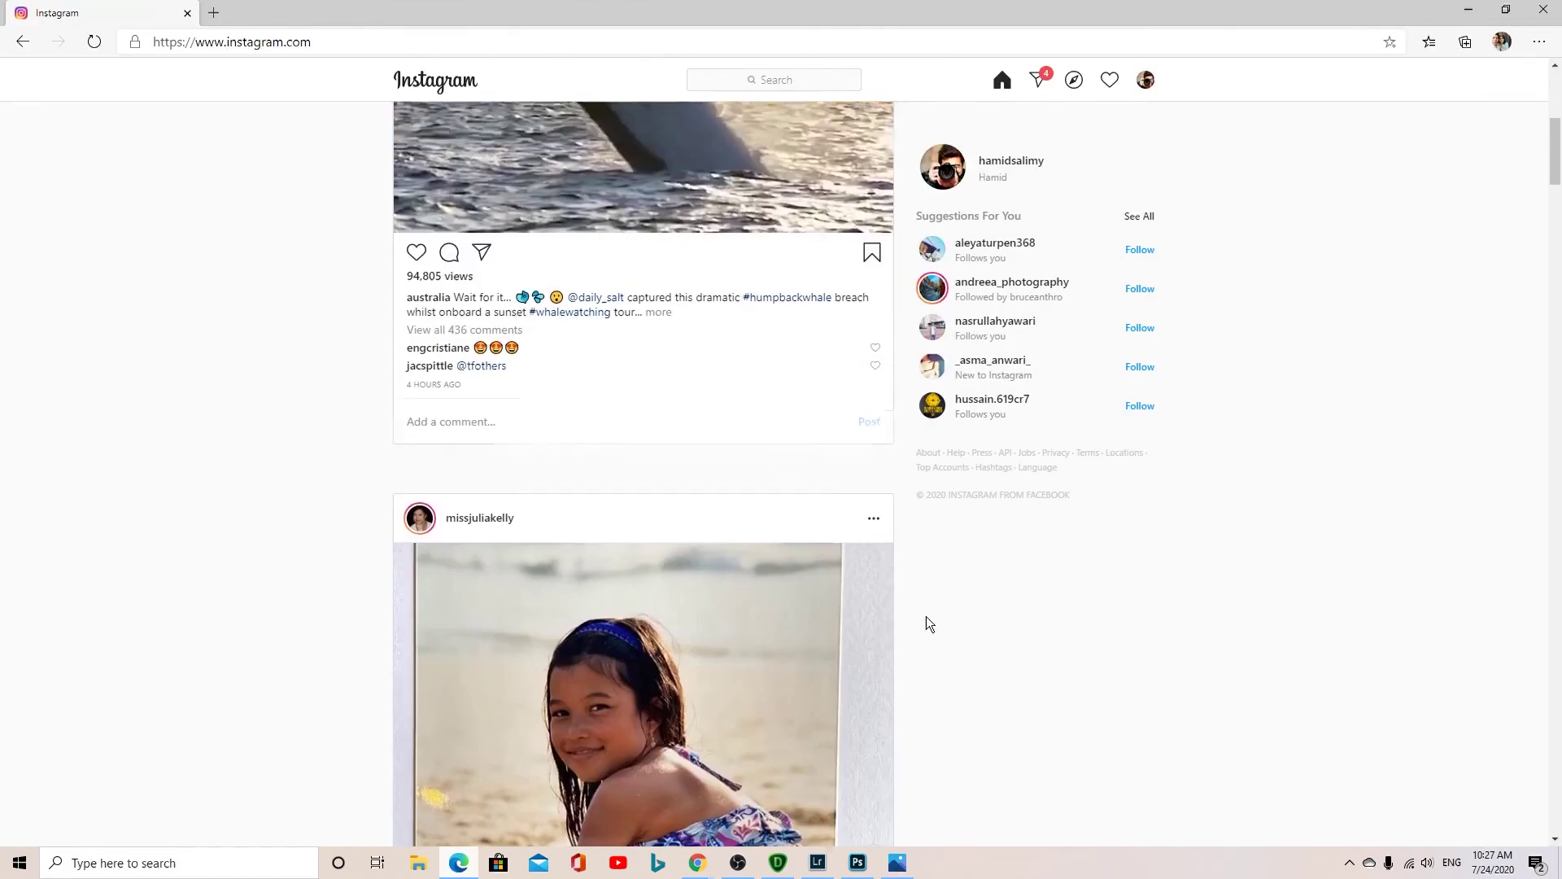
pyautogui.scroll(6, 966, 506)
pyautogui.rightClick(1250, 320)
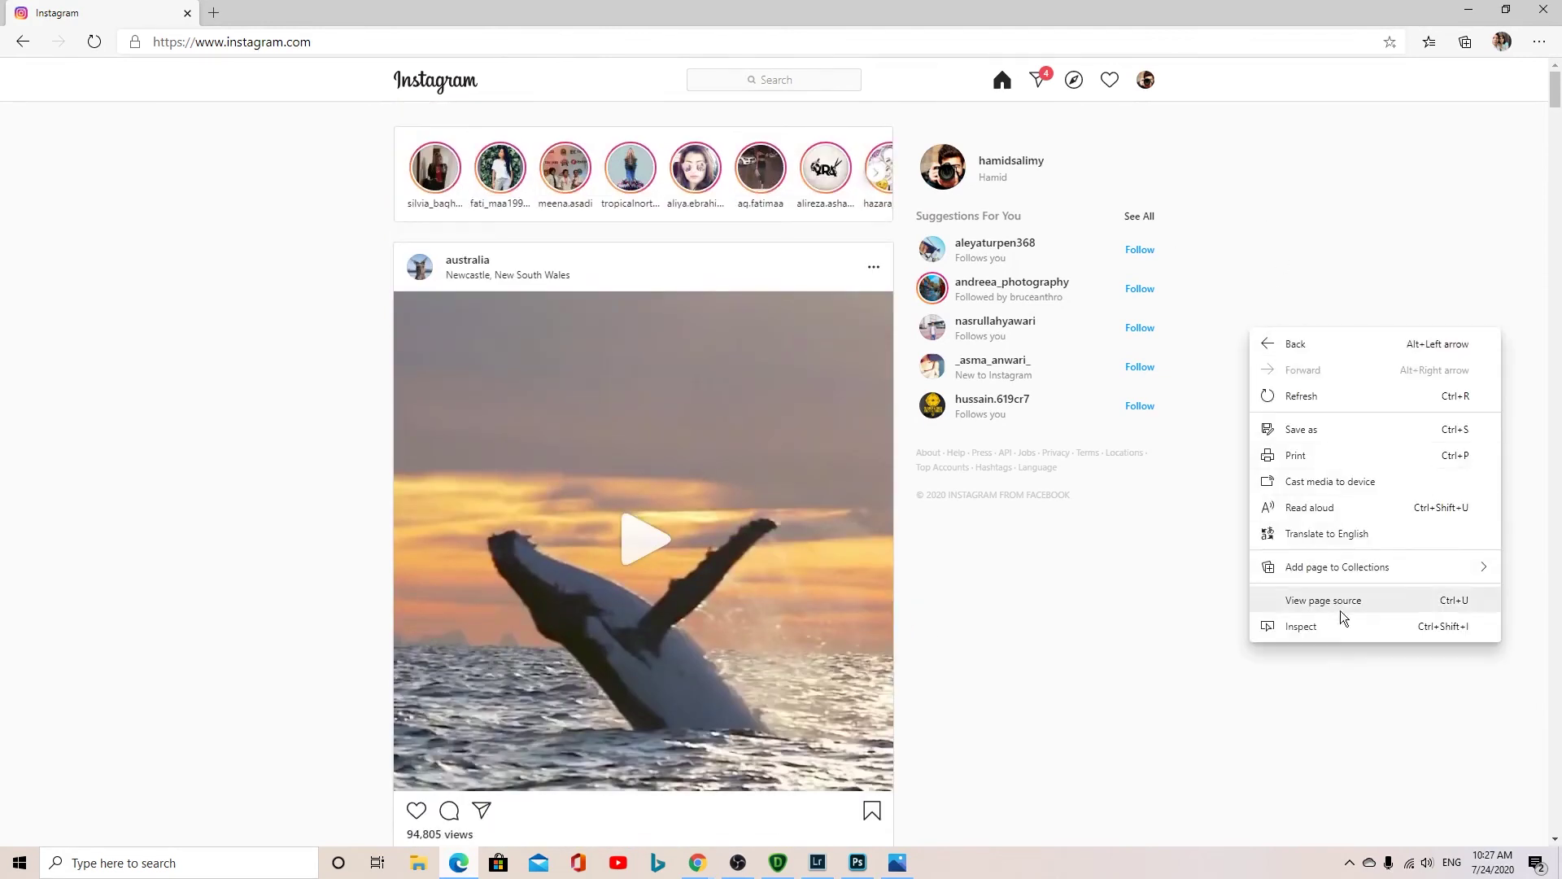
pyautogui.click(1305, 628)
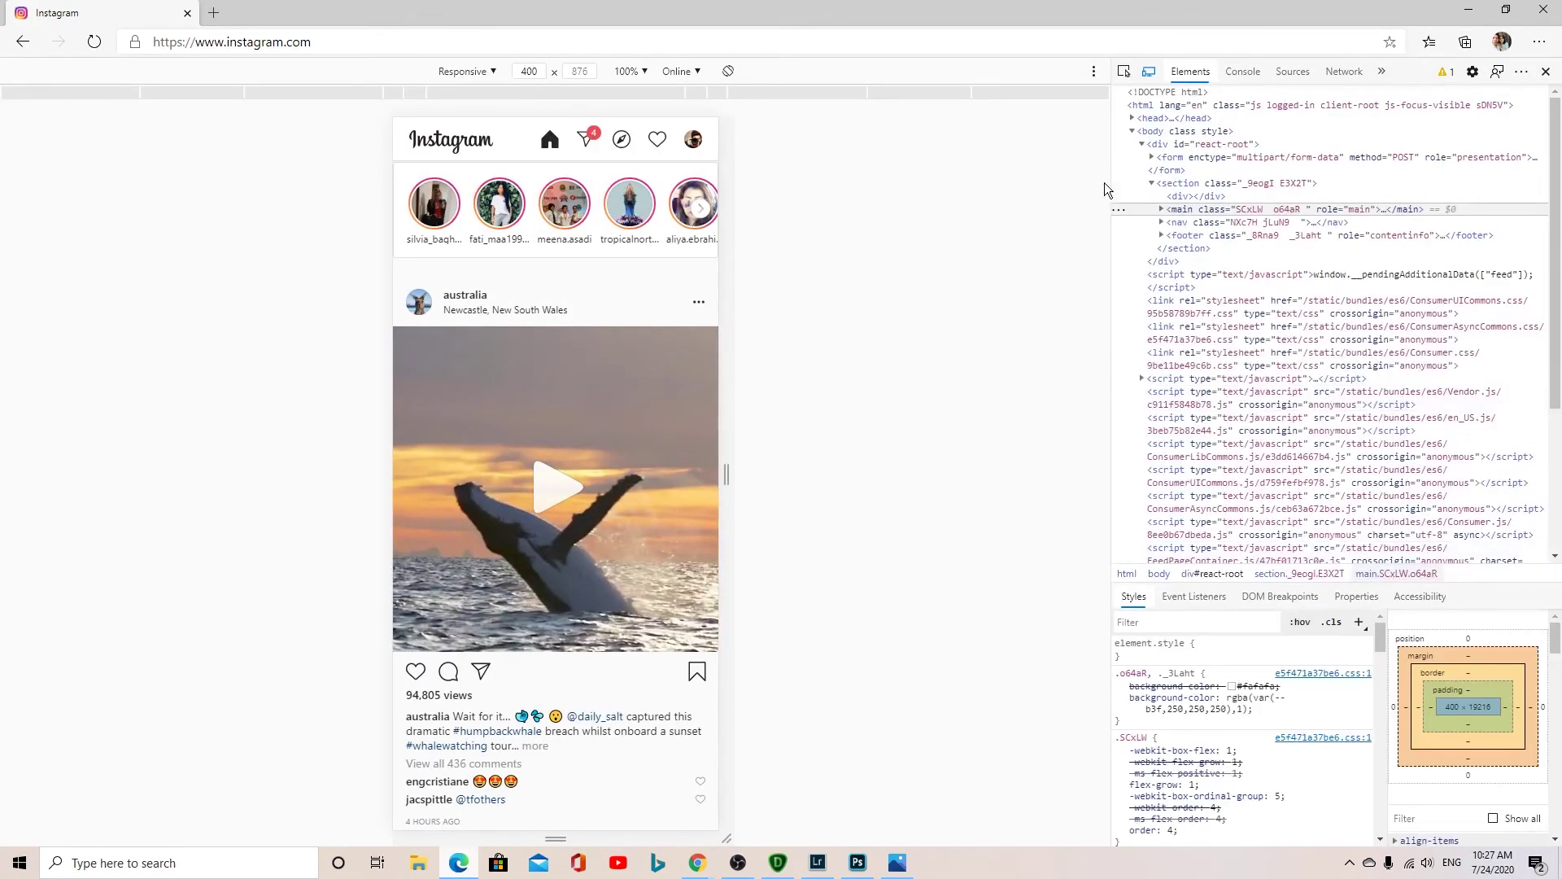
pyautogui.click(1149, 74)
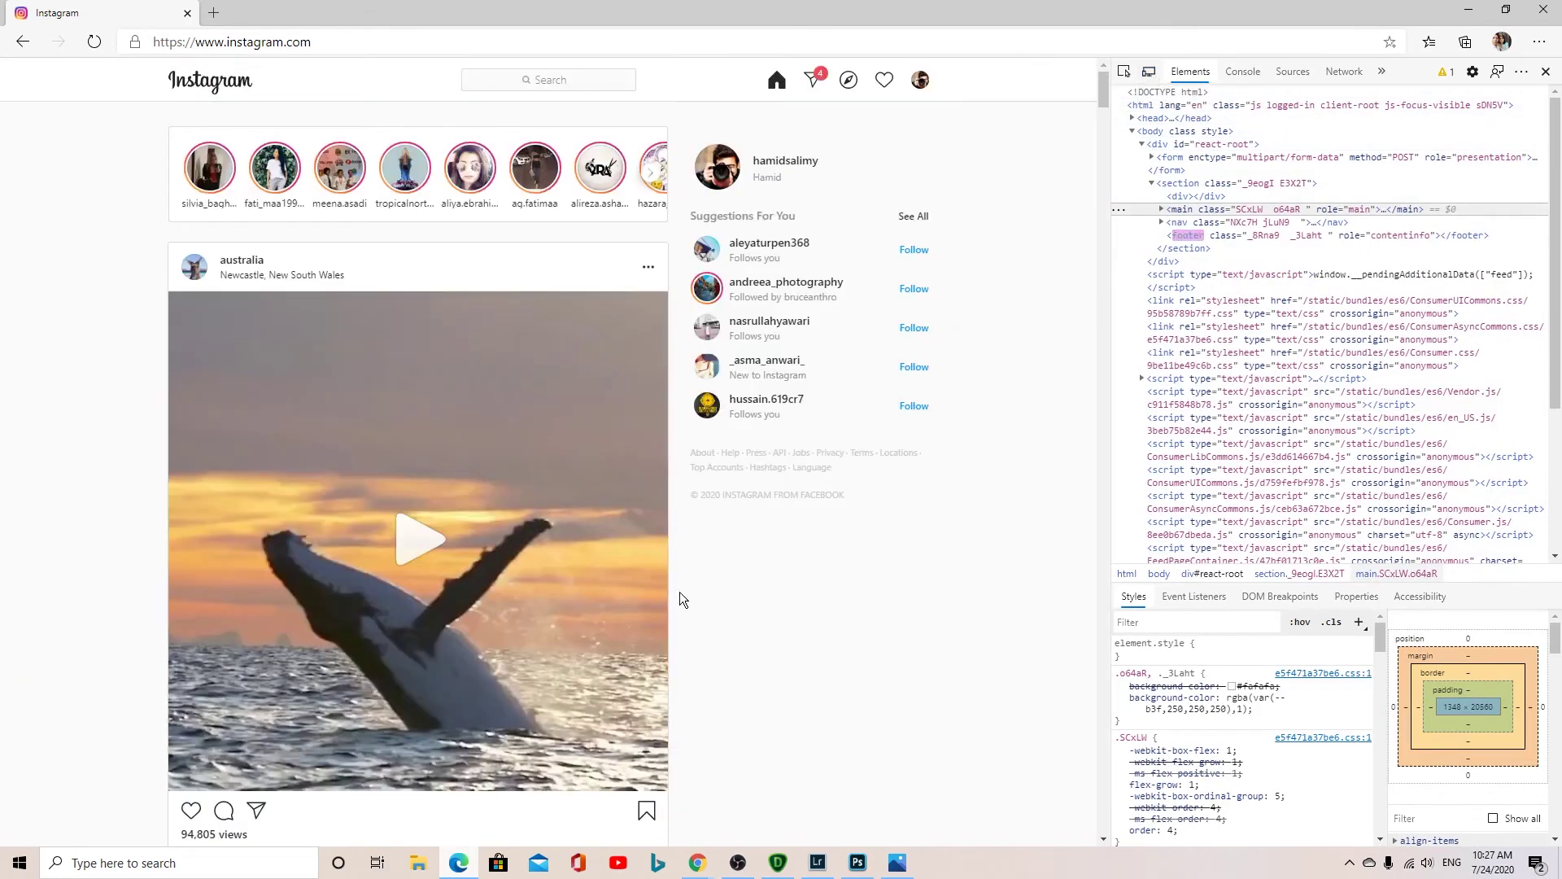
pyautogui.click(93, 43)
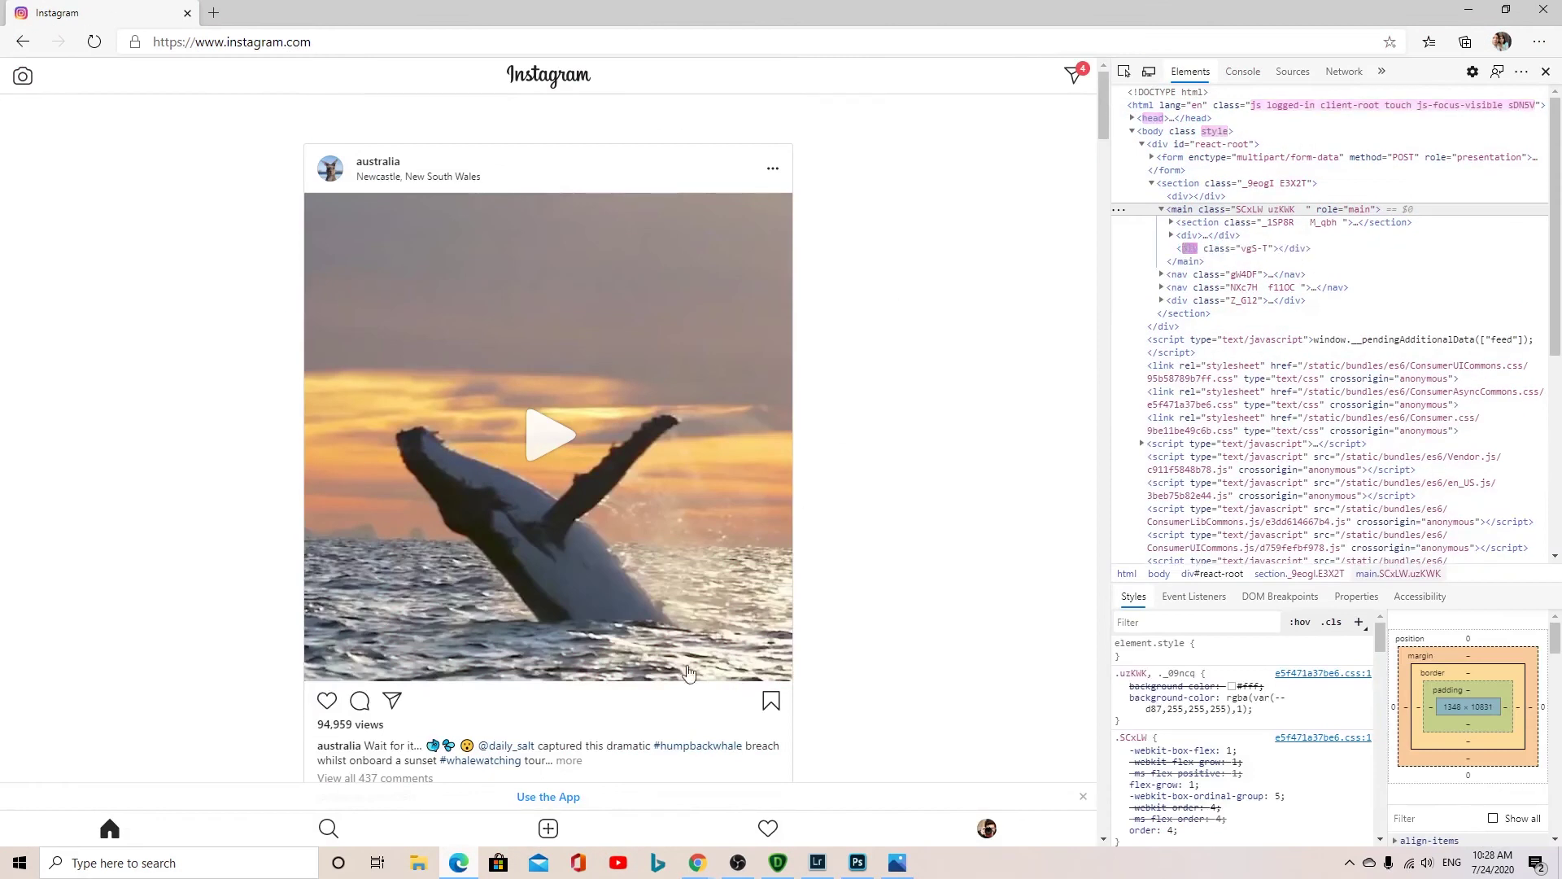
pyautogui.scroll(-1, 786, 434)
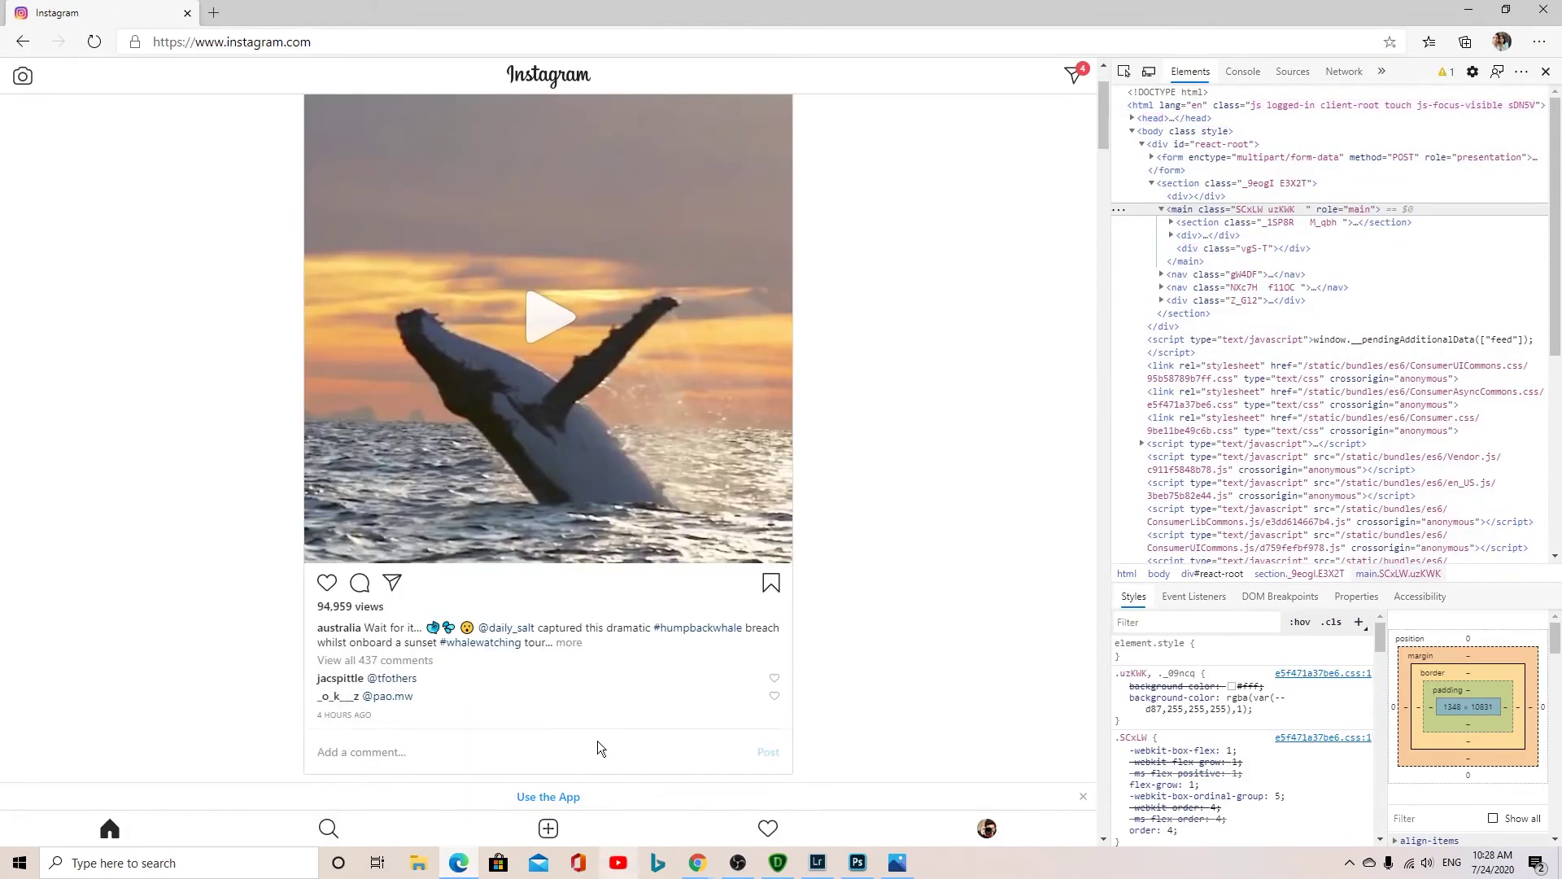
pyautogui.click(548, 828)
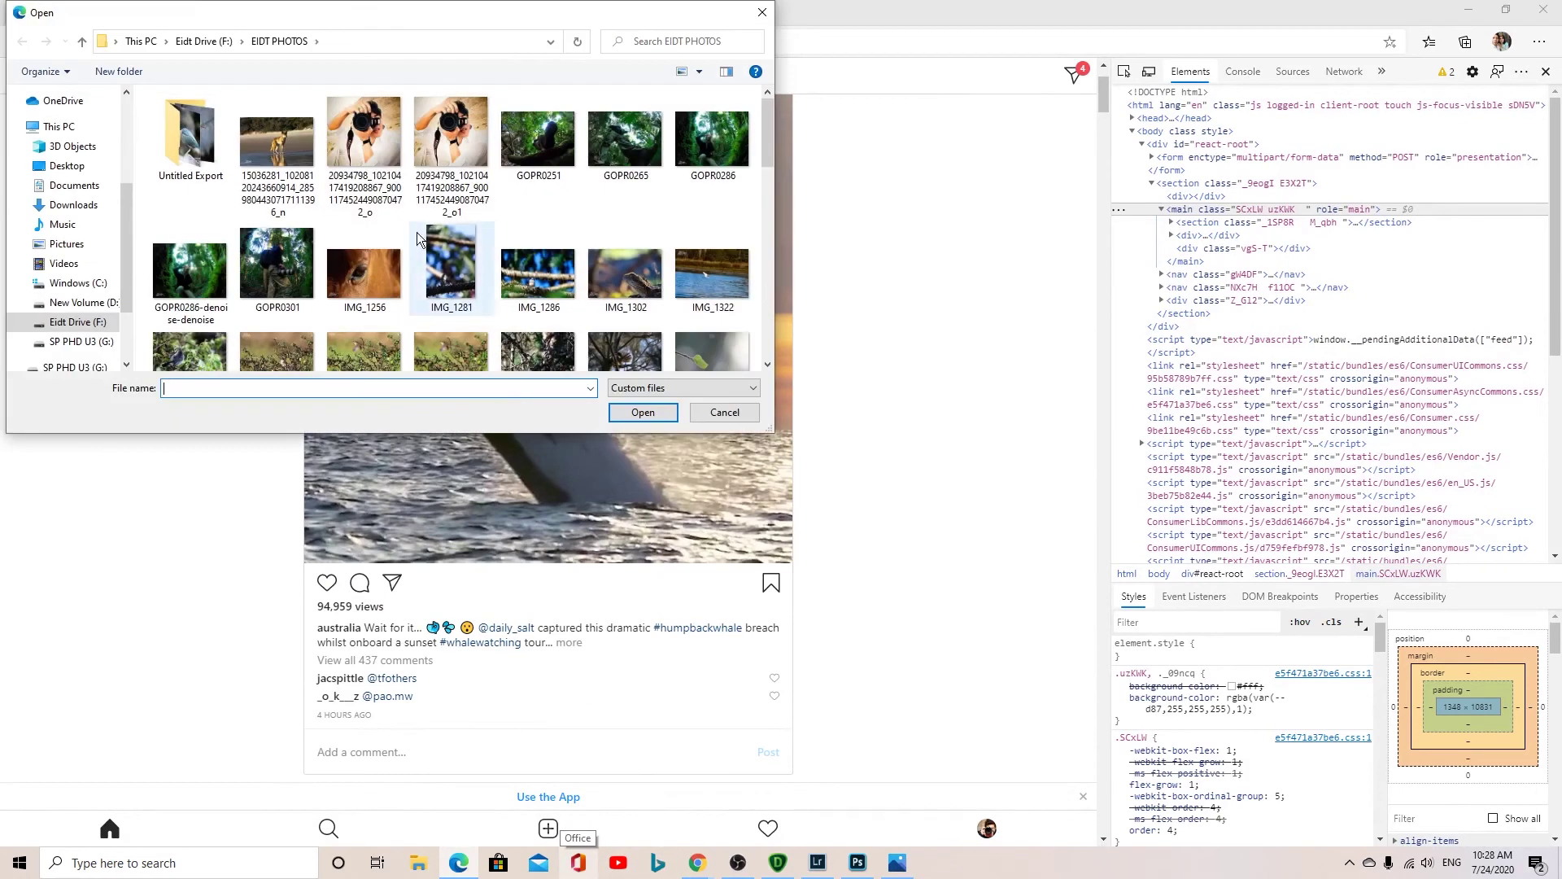
# Step: Load IMG_2748 into a new post and reposition the egret in the crop frame
pyautogui.scroll(-3, 569, 213)
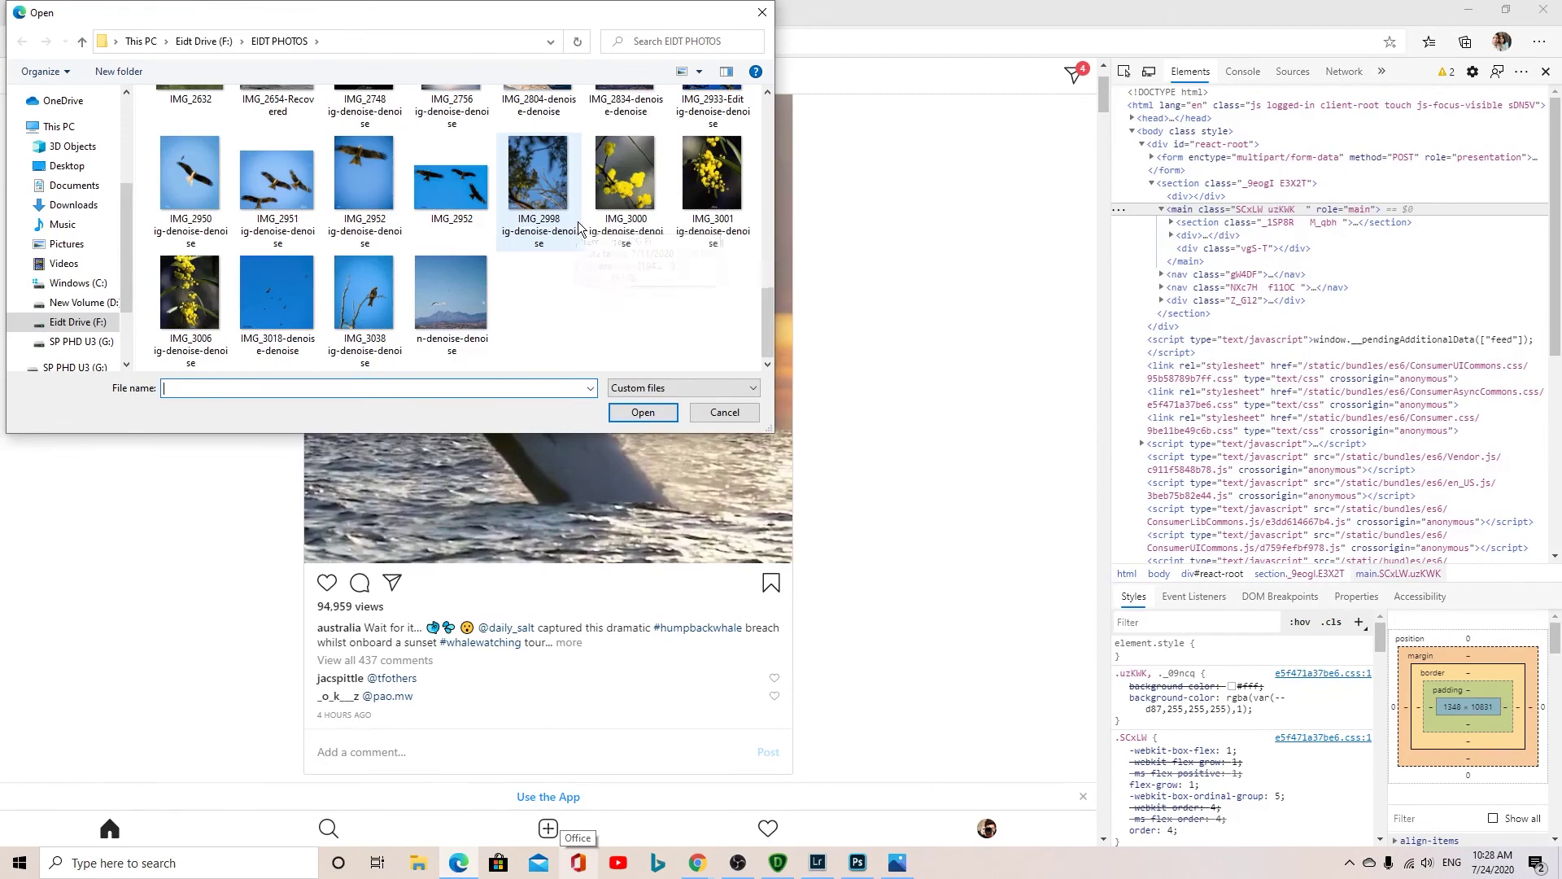
pyautogui.scroll(1, 576, 224)
pyautogui.click(361, 145)
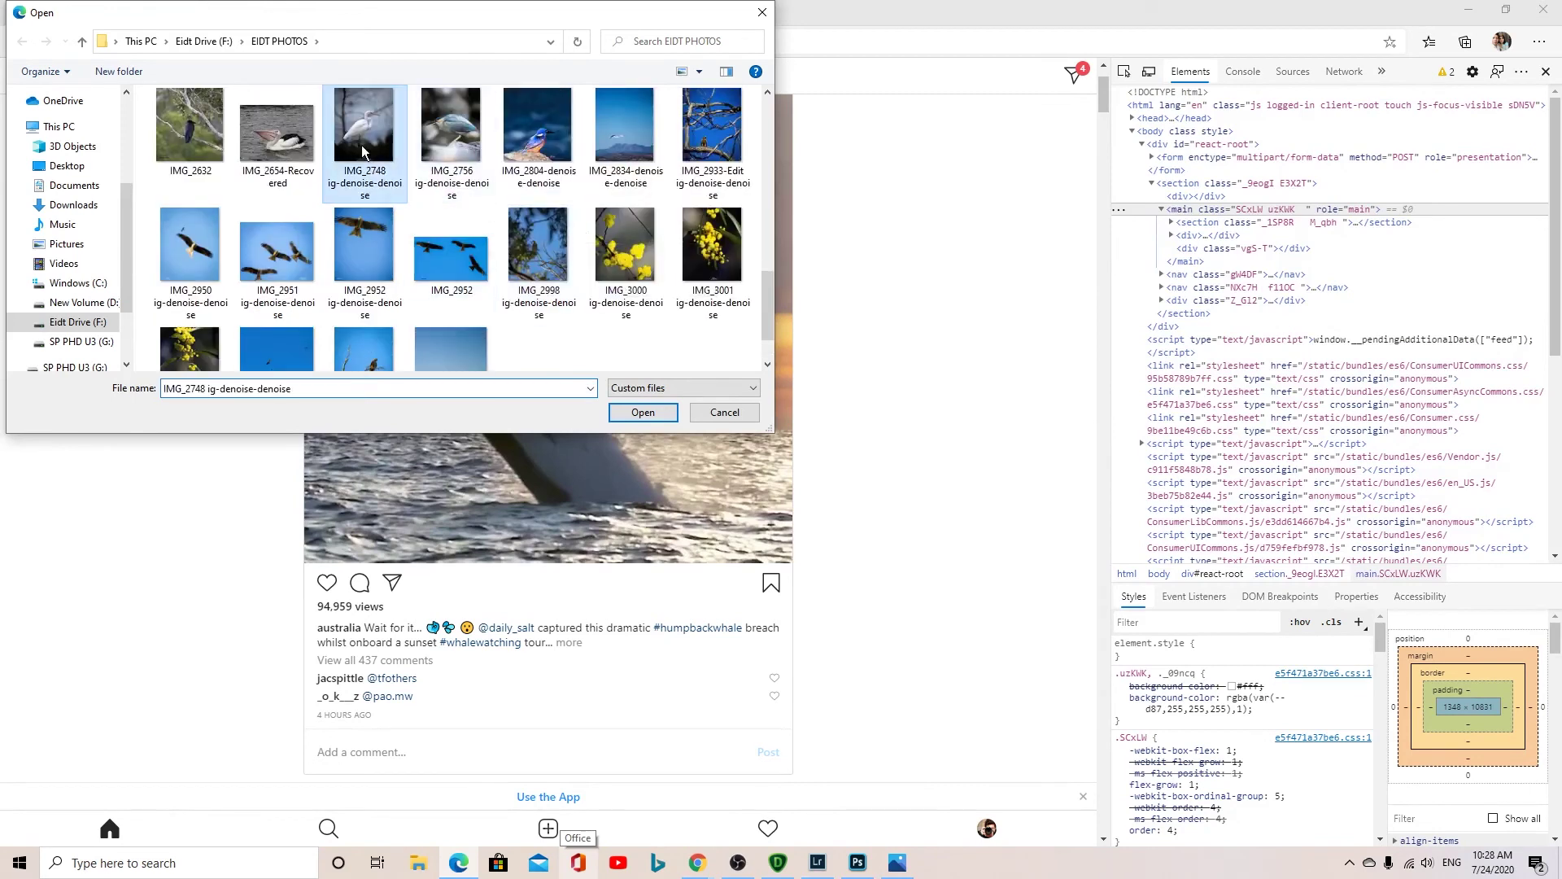
pyautogui.click(643, 414)
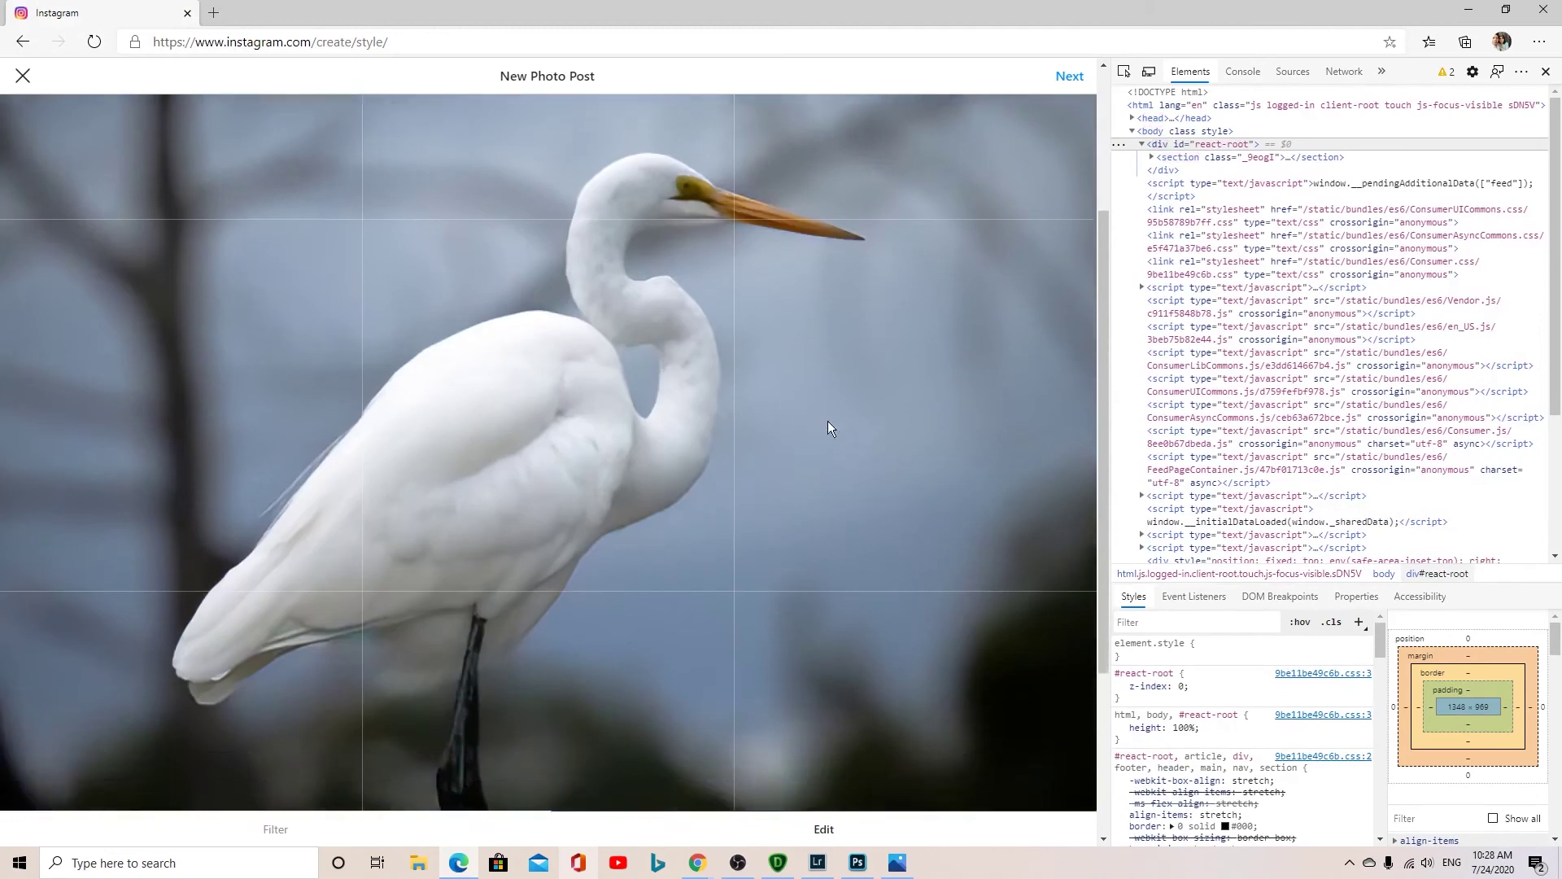
pyautogui.moveTo(827, 422); pyautogui.dragTo(1080, 101)
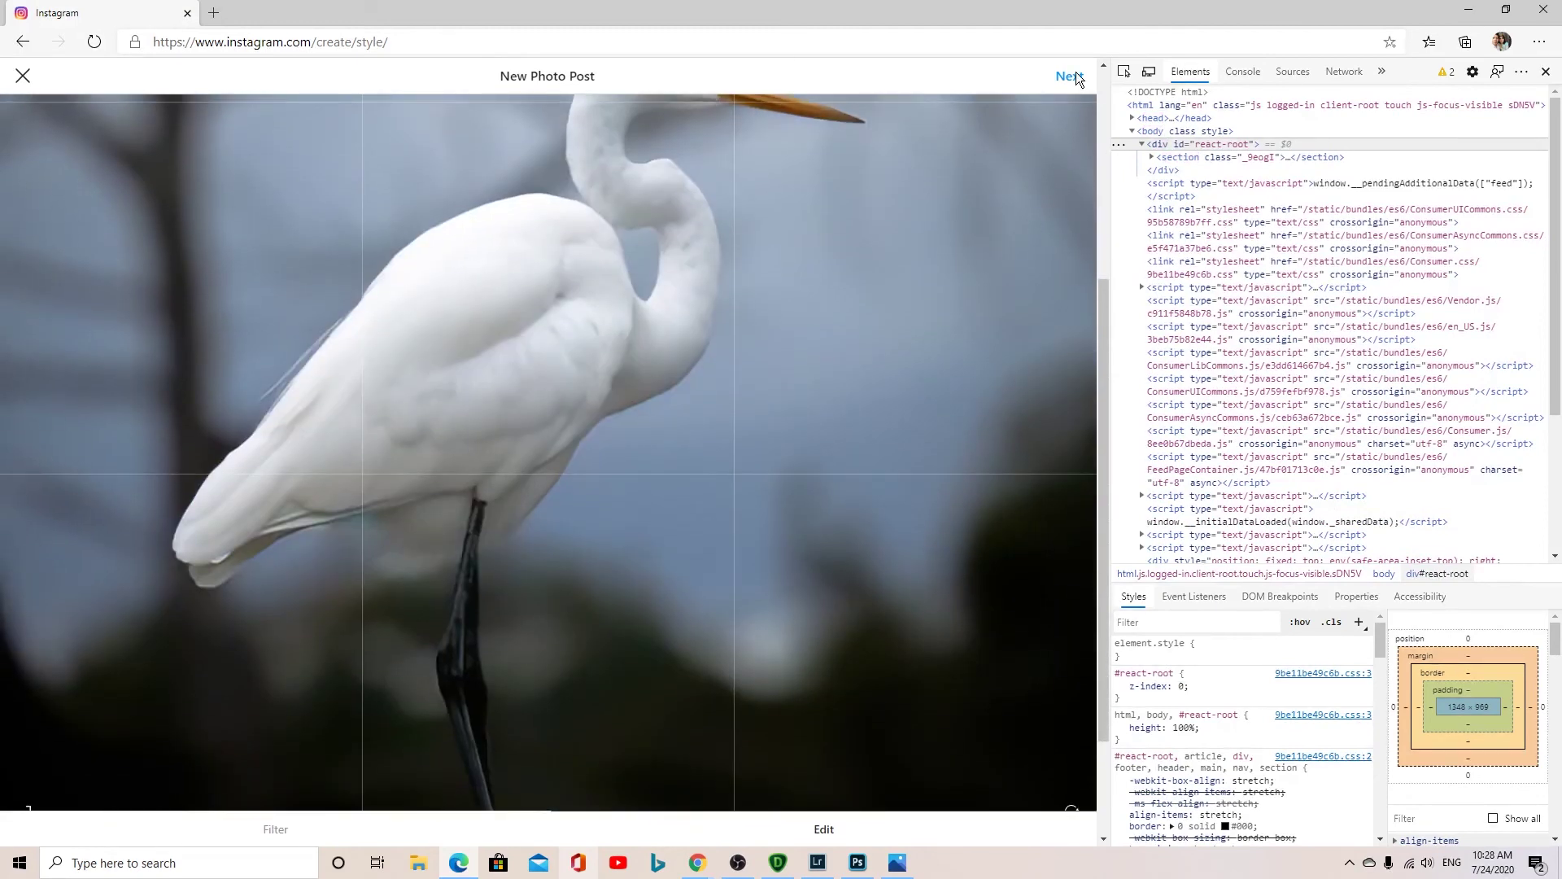
pyautogui.click(1076, 73)
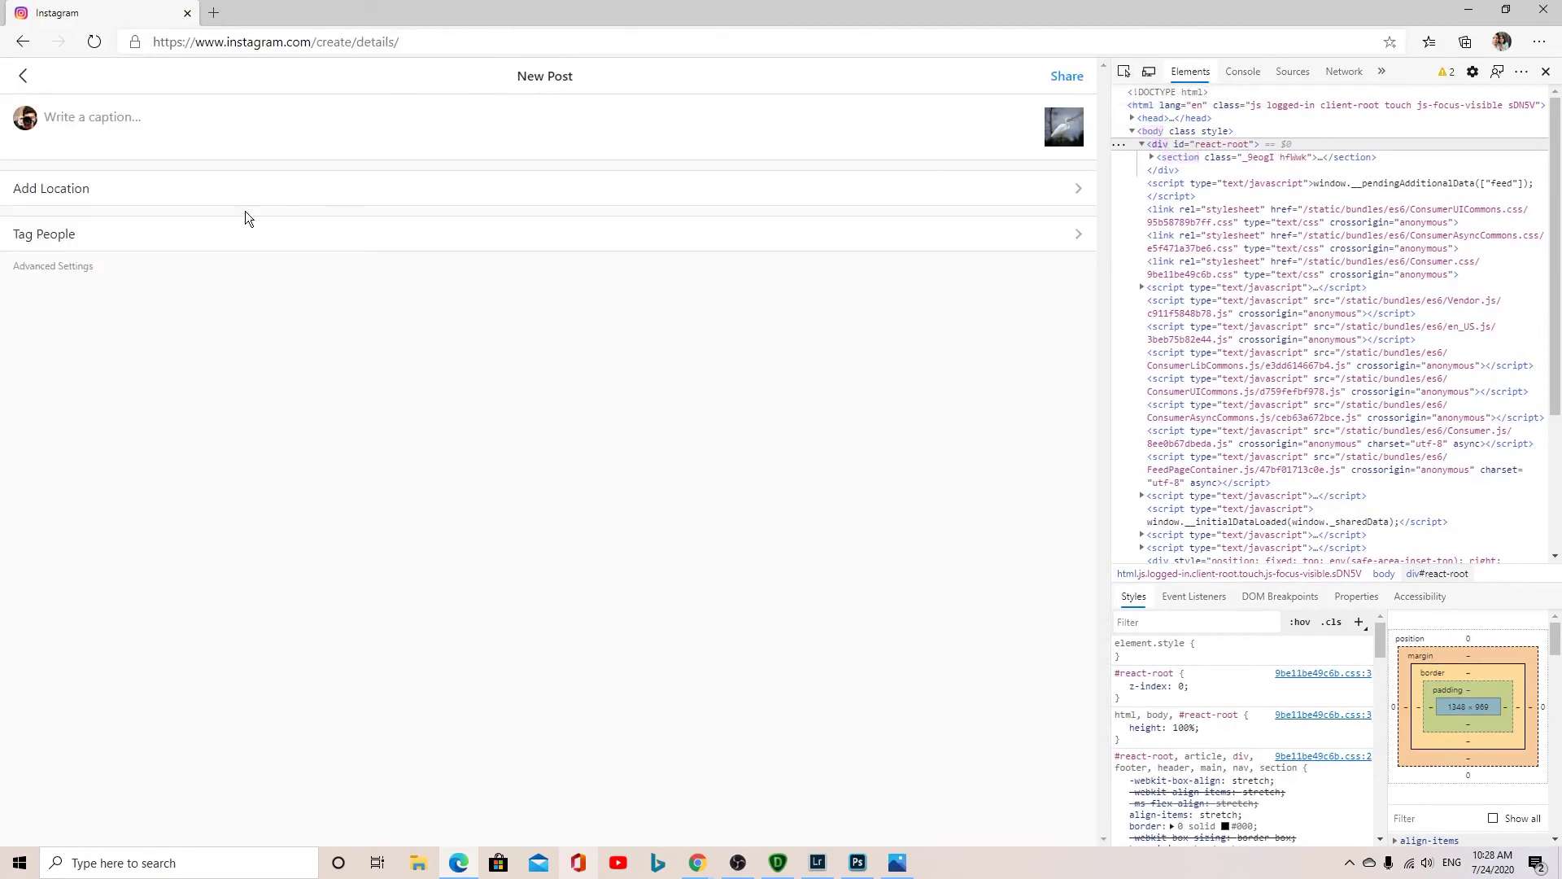
# Step: Set the post location to Gold Coast, Queensland by searching 'gold'
pyautogui.click(99, 193)
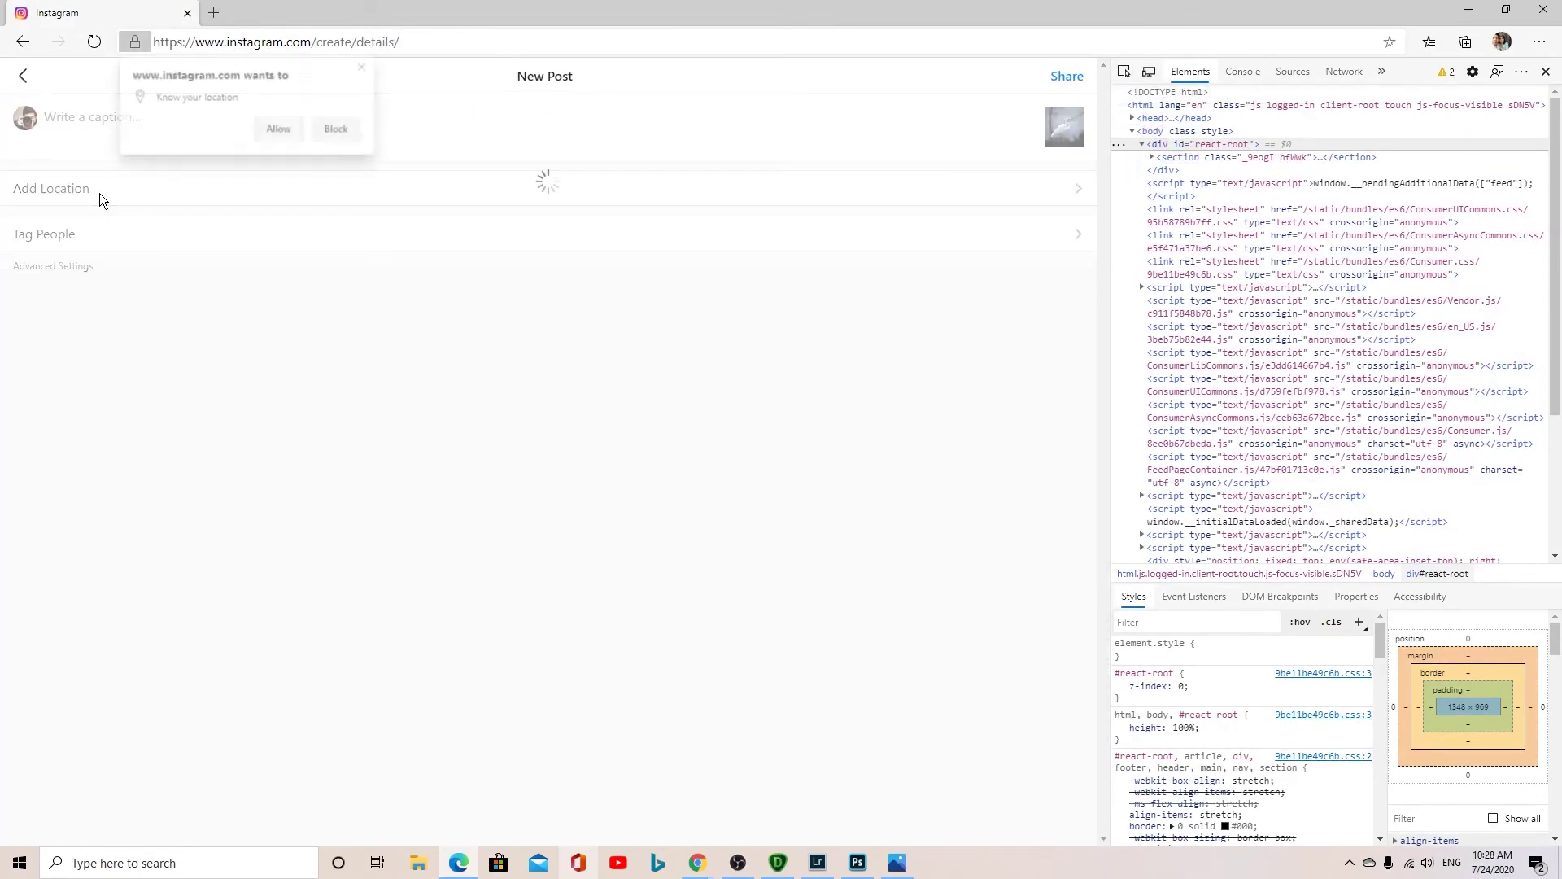
pyautogui.click(279, 130)
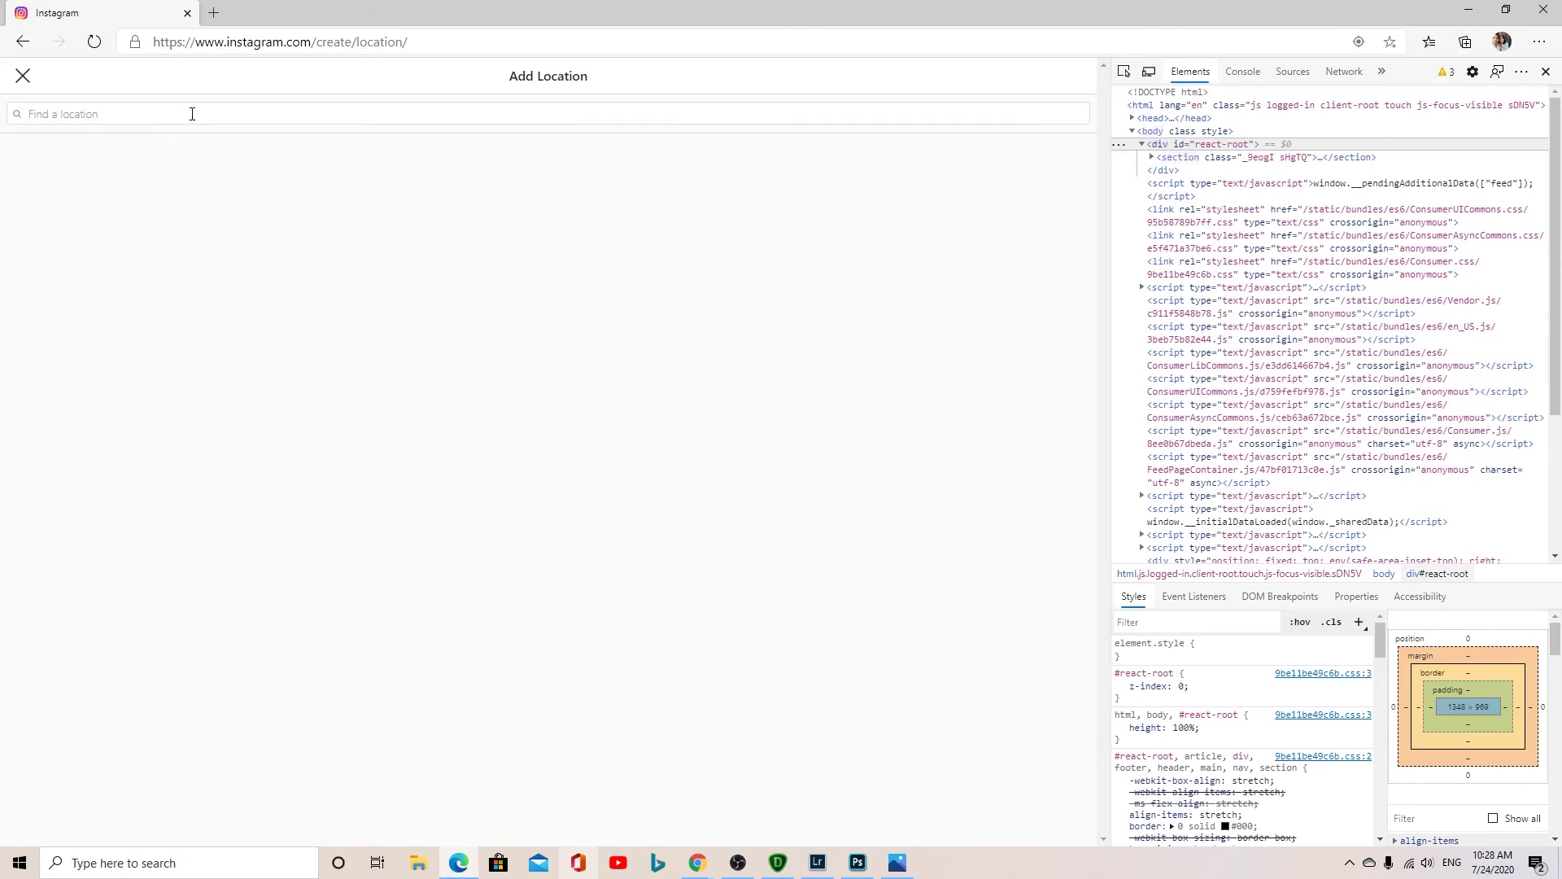
pyautogui.write('gold')
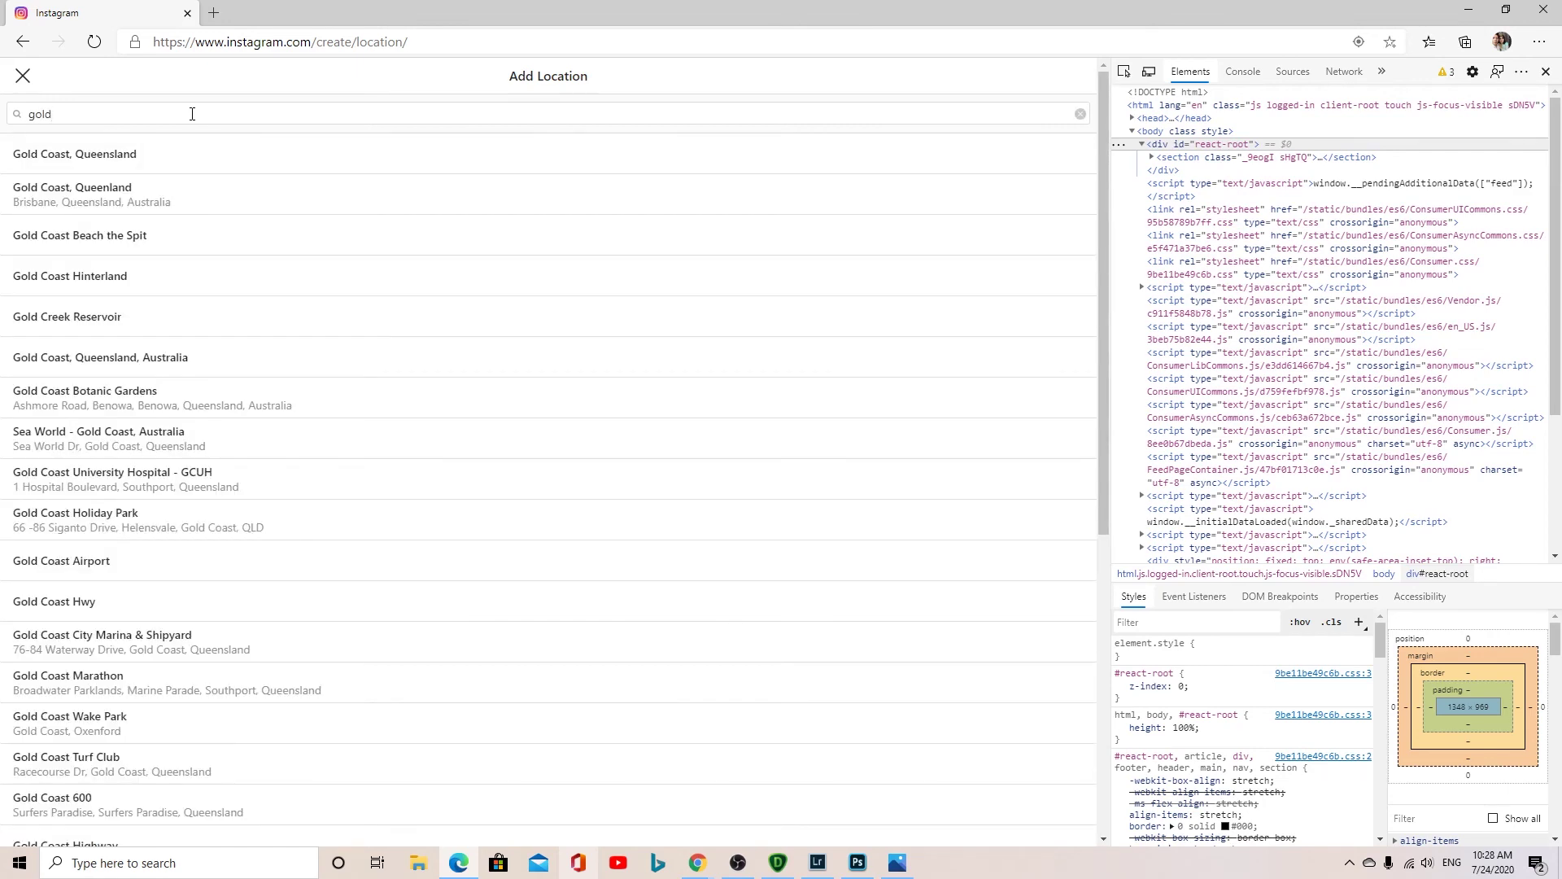
pyautogui.click(150, 155)
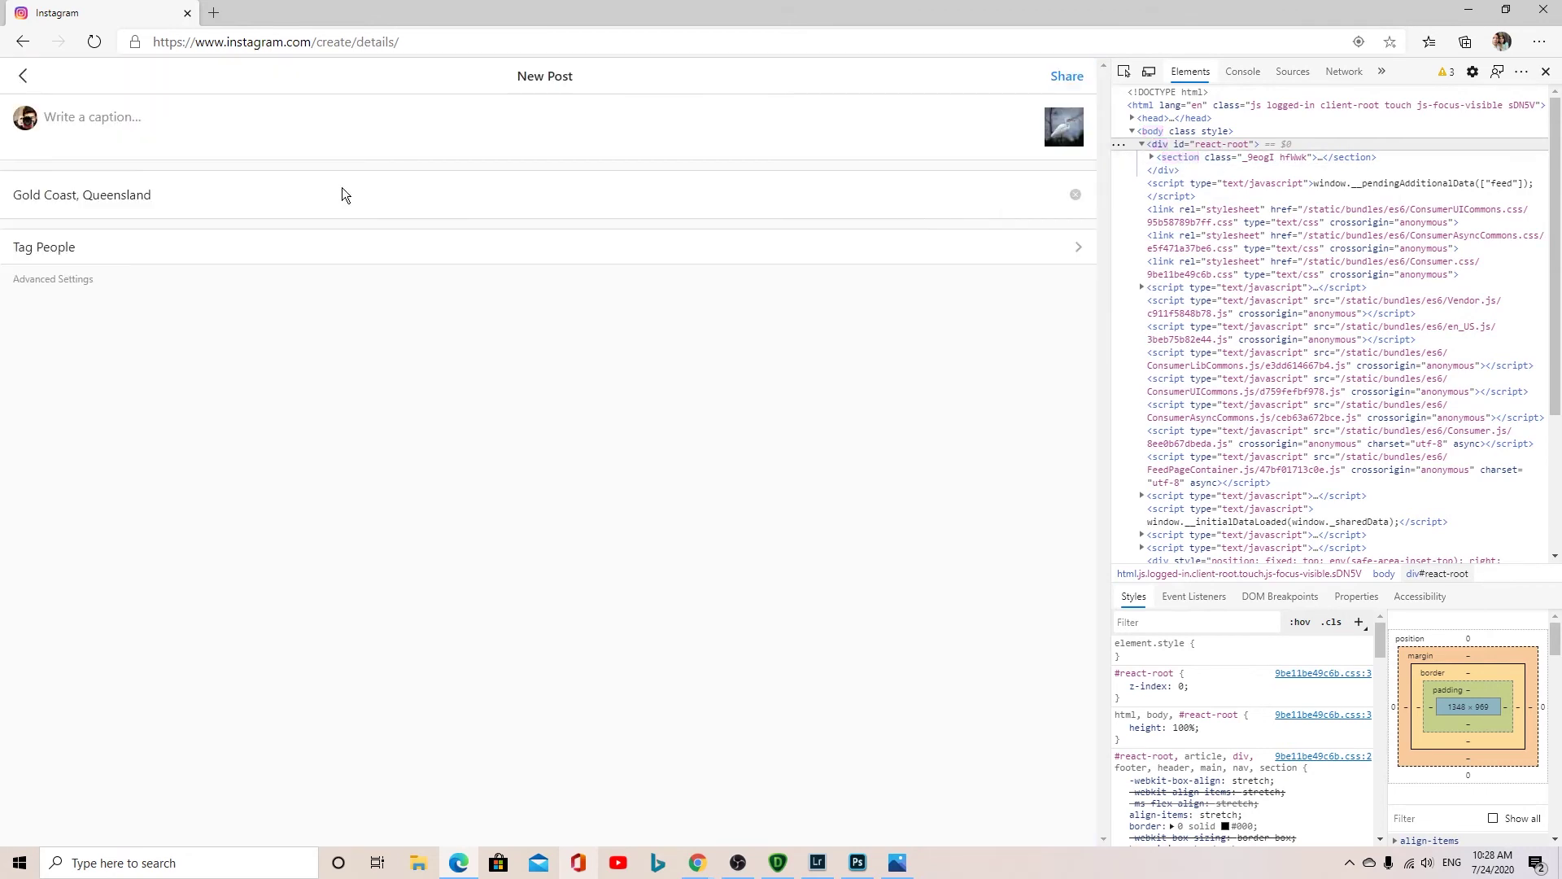
pyautogui.click(148, 117)
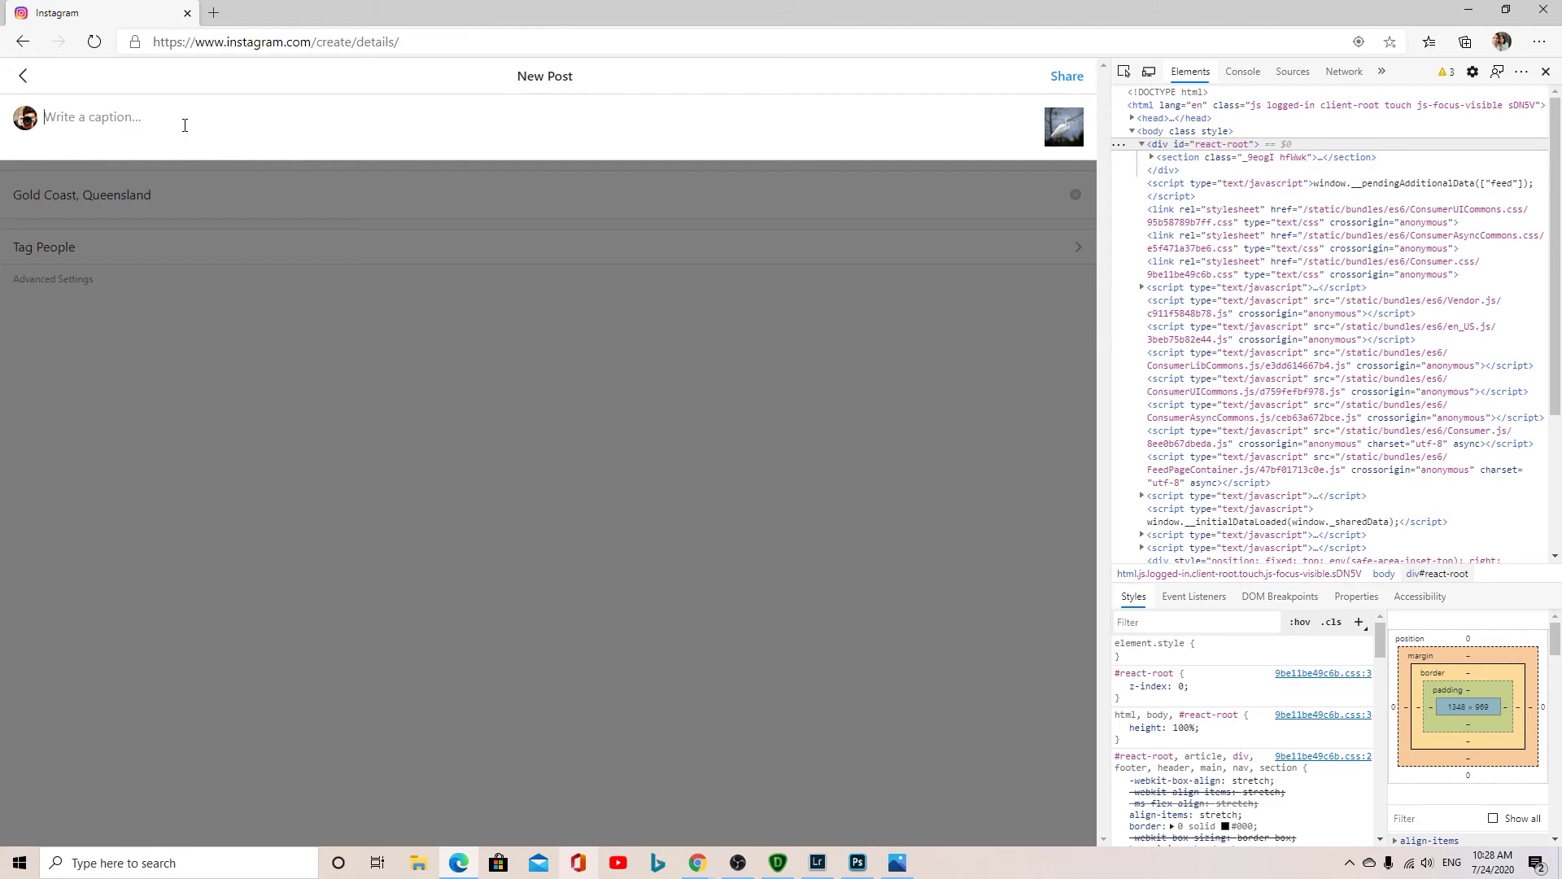
# Step: Add #canonphotography and #canonlens70200mm to the caption from the suggestions, starting a third hashtag
pyautogui.write('#')
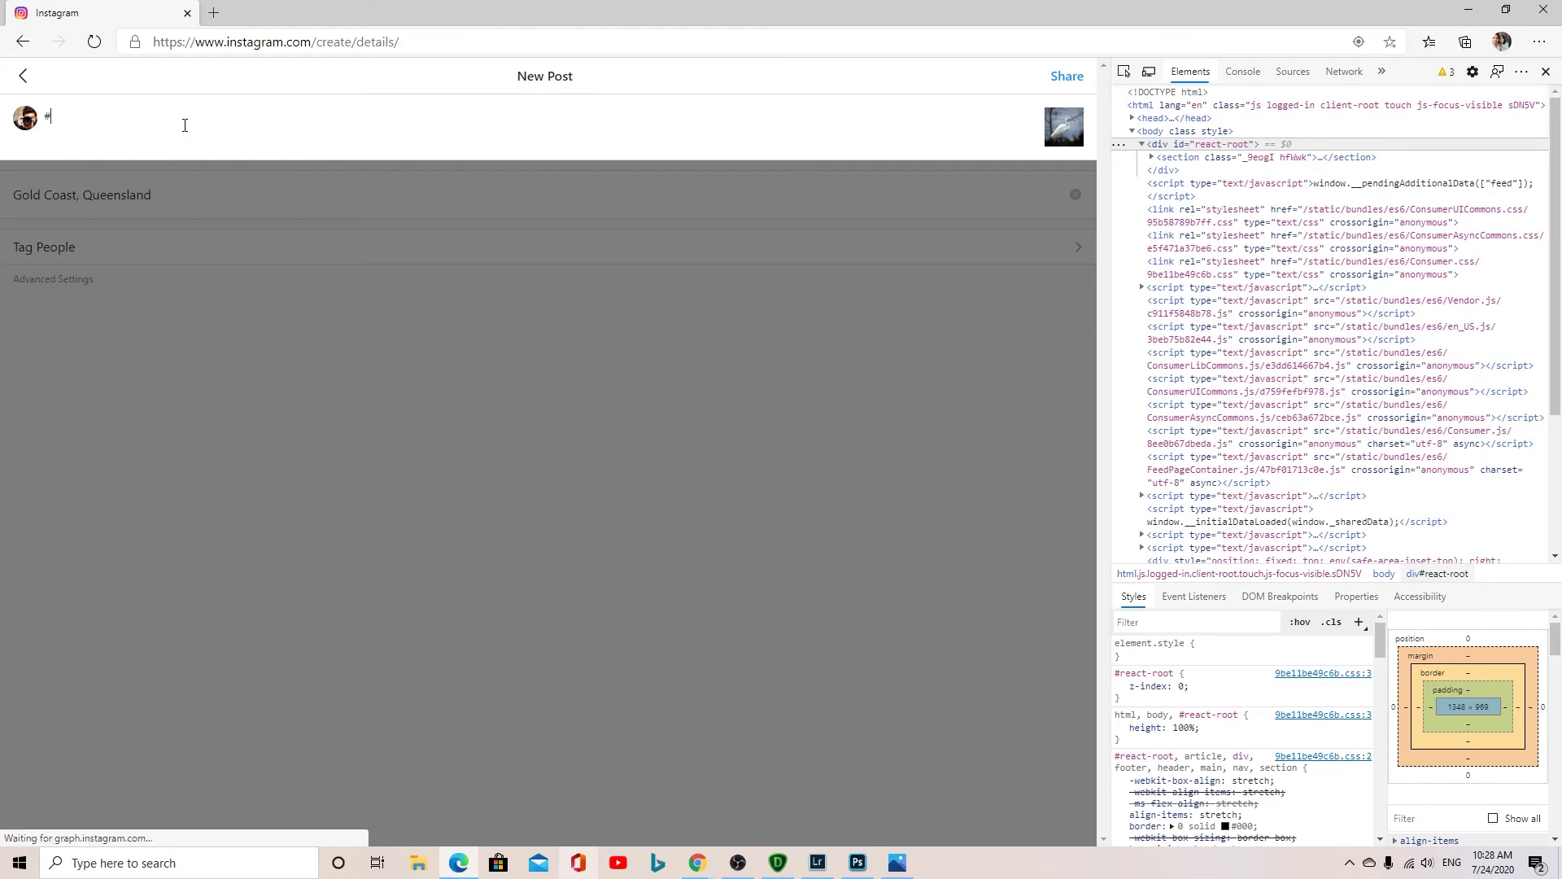
pyautogui.write('ca')
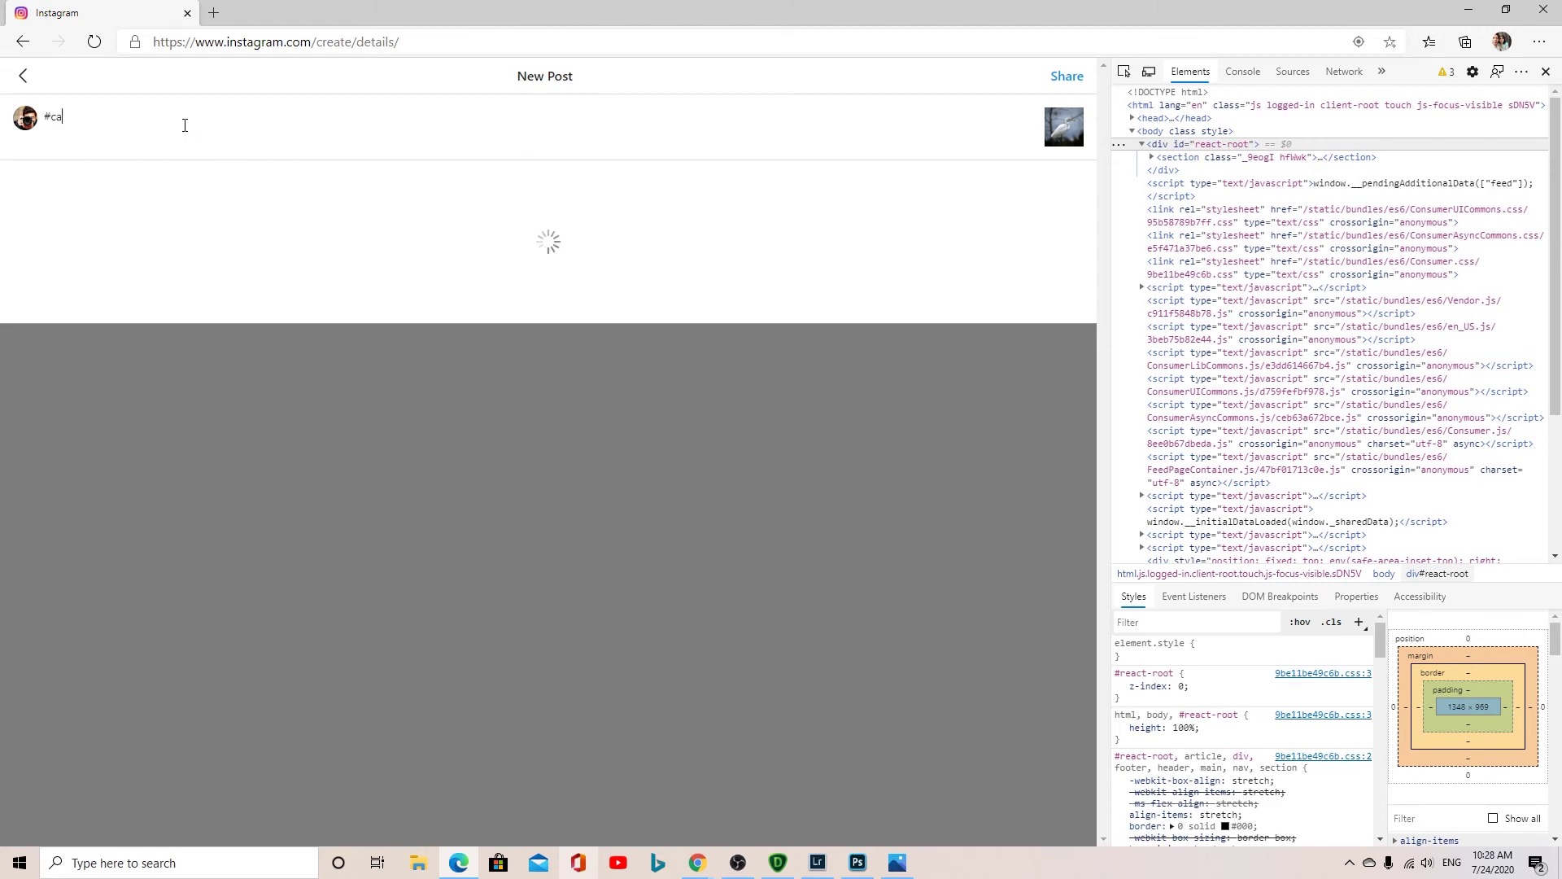
pyautogui.write('non')
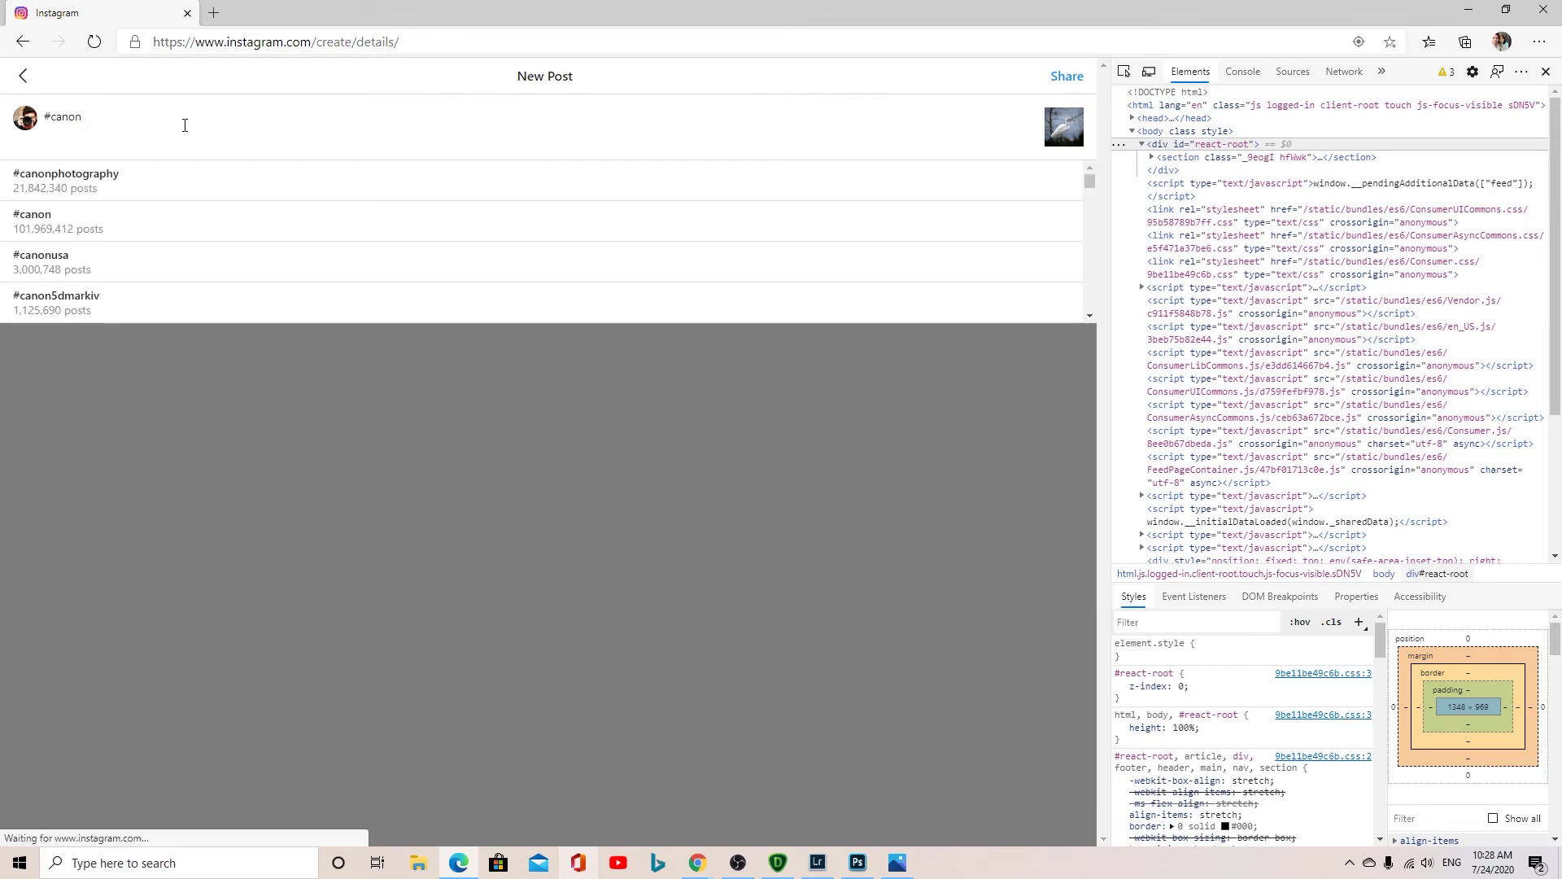
pyautogui.click(98, 175)
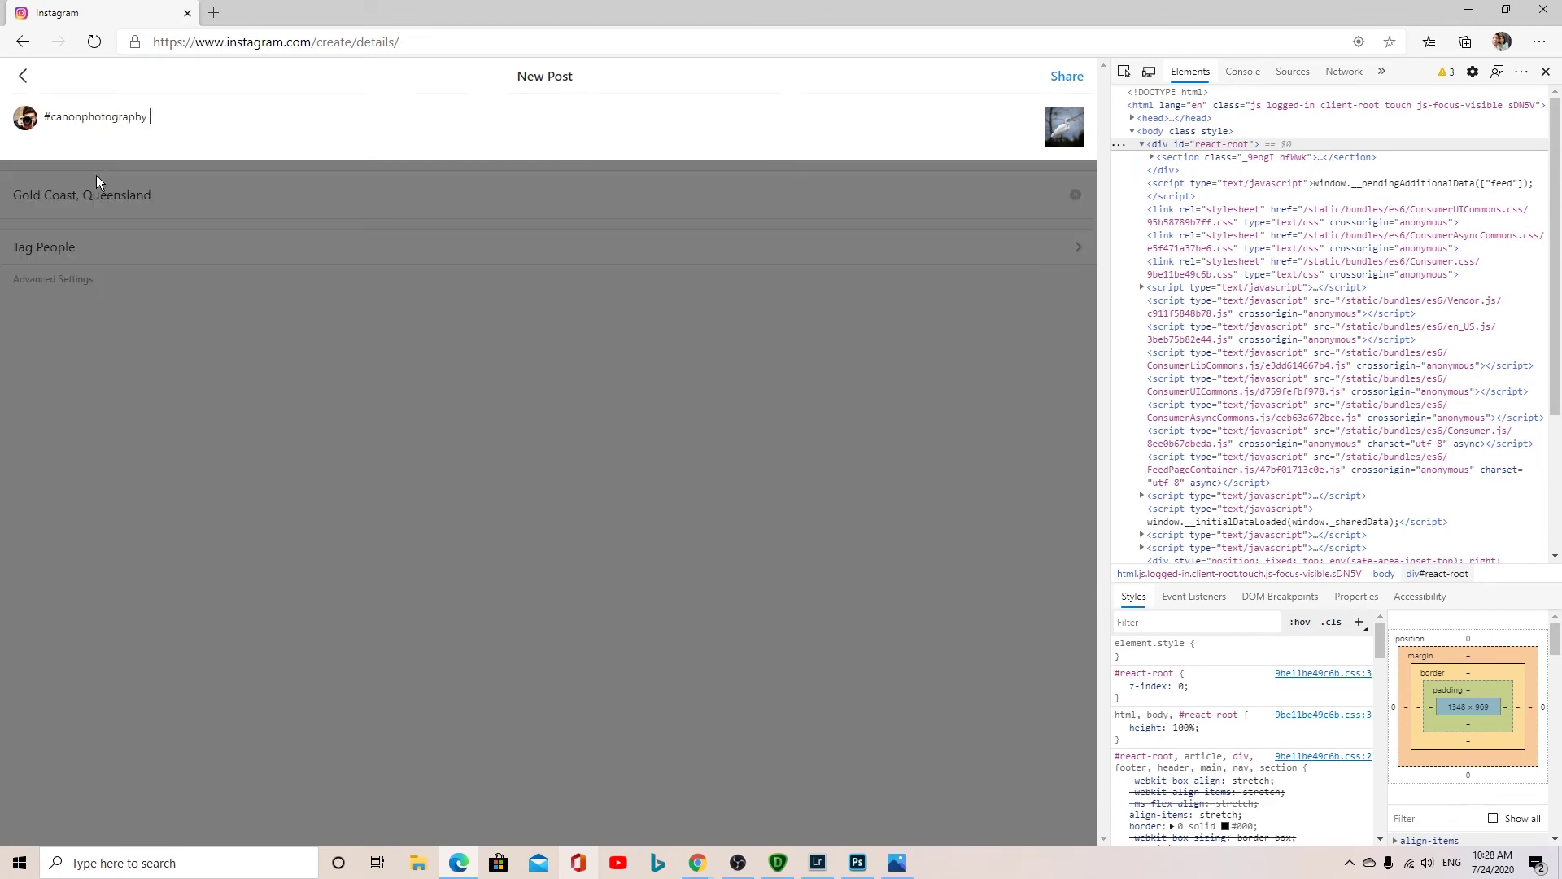
pyautogui.write('#canon')
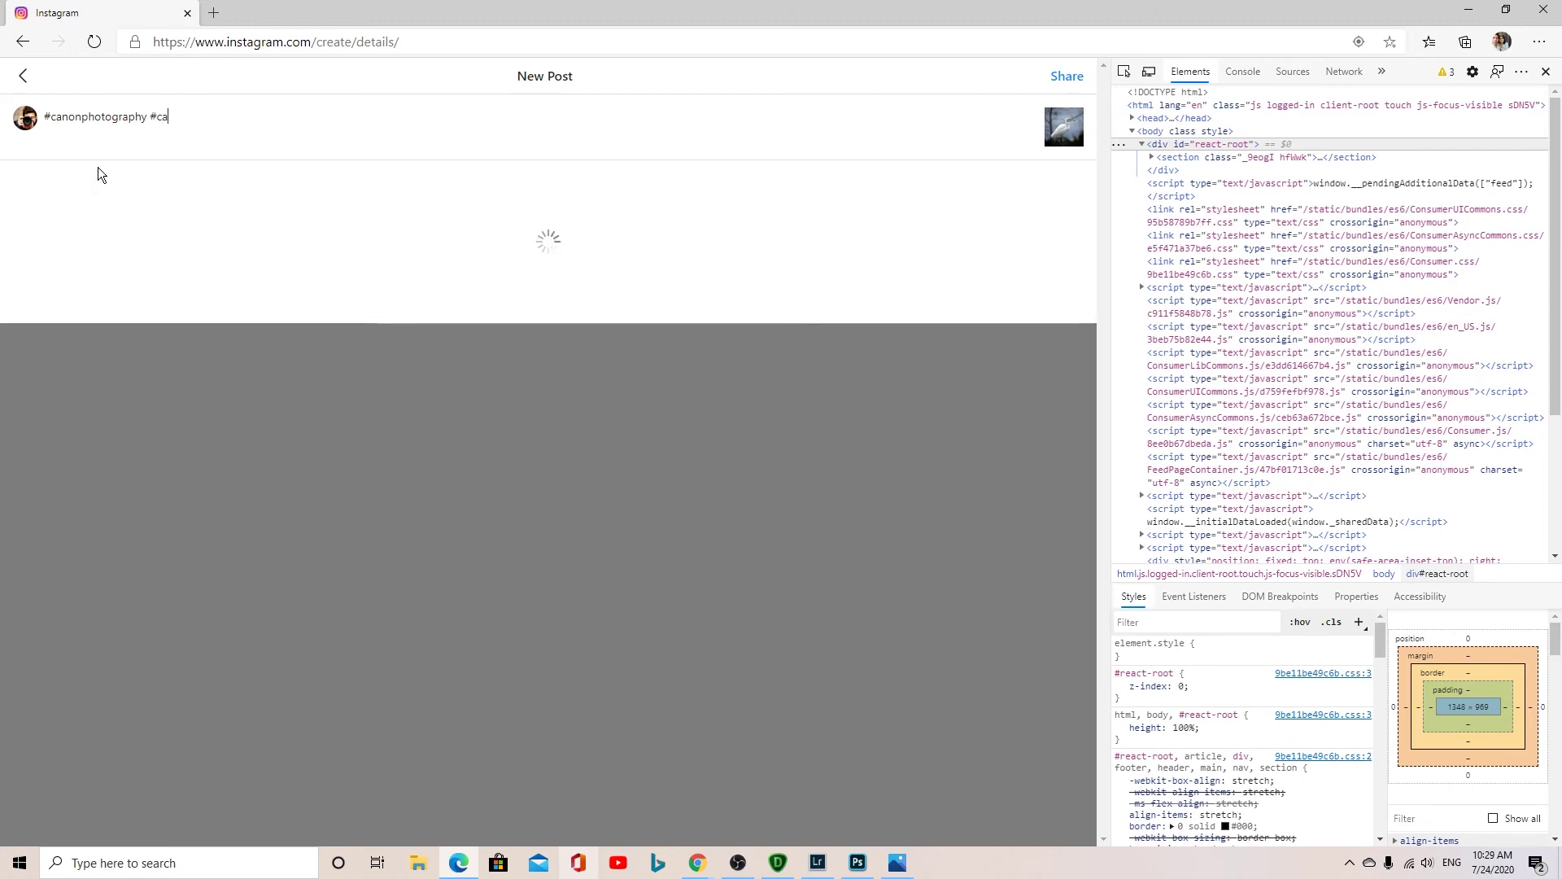
pyautogui.write('lens')
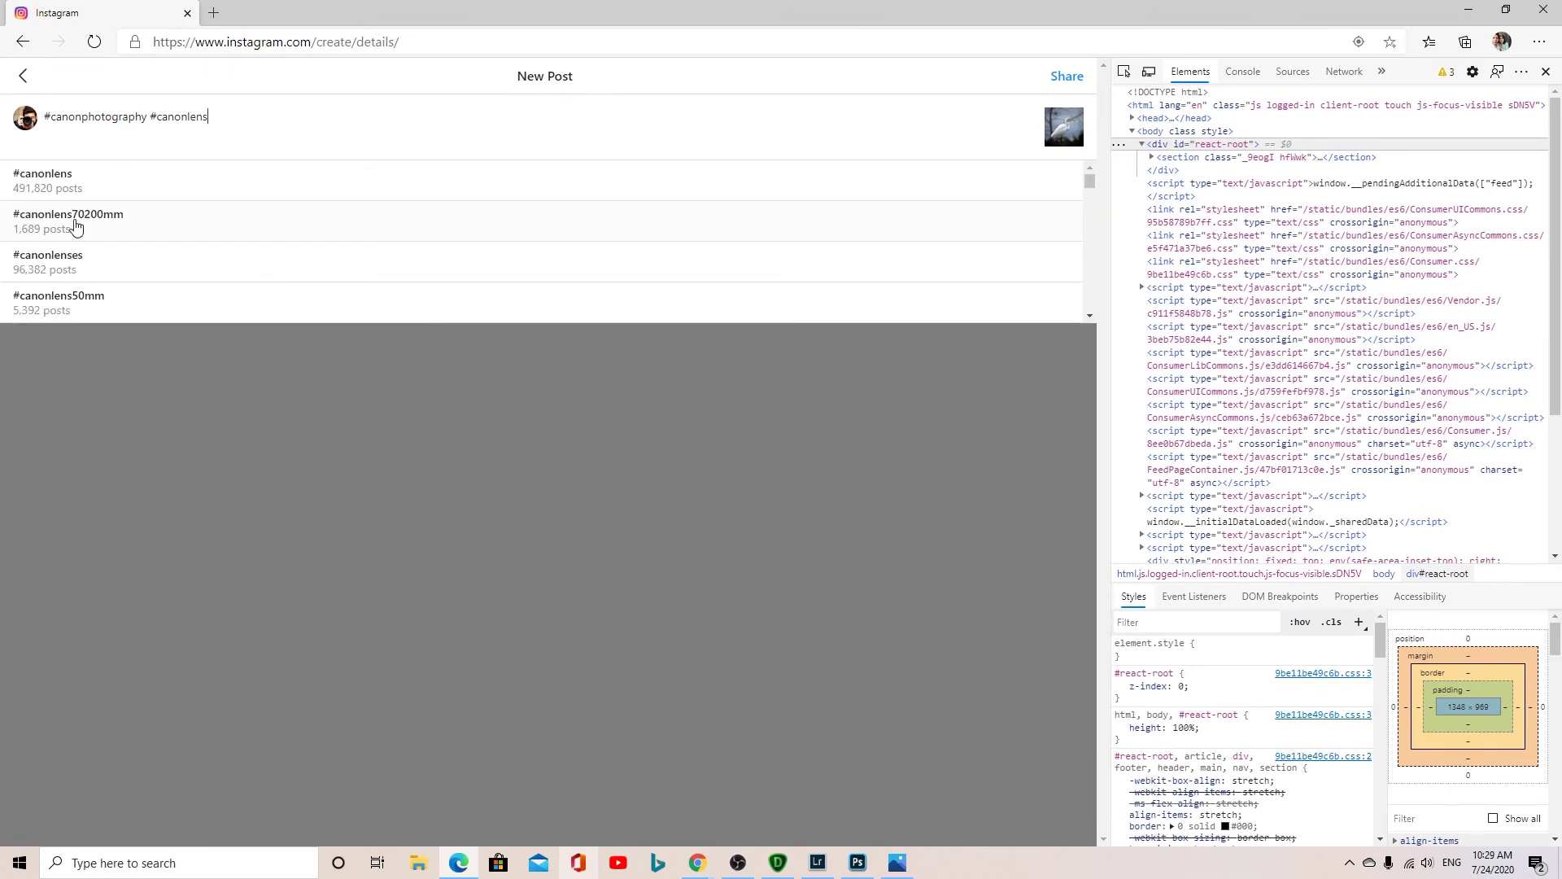
pyautogui.click(74, 218)
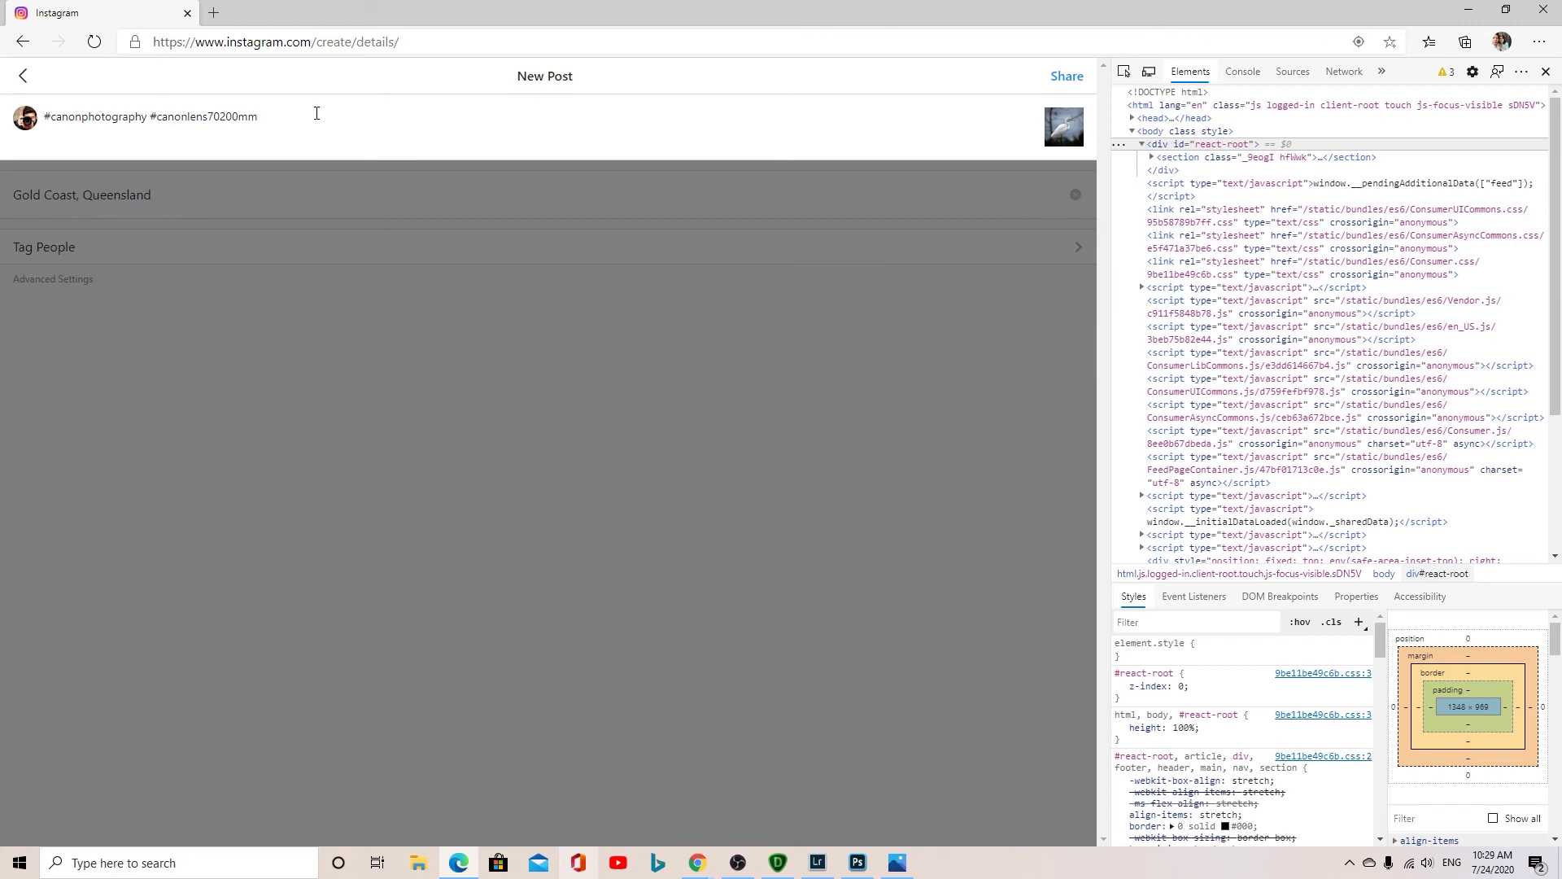
pyautogui.write('#')
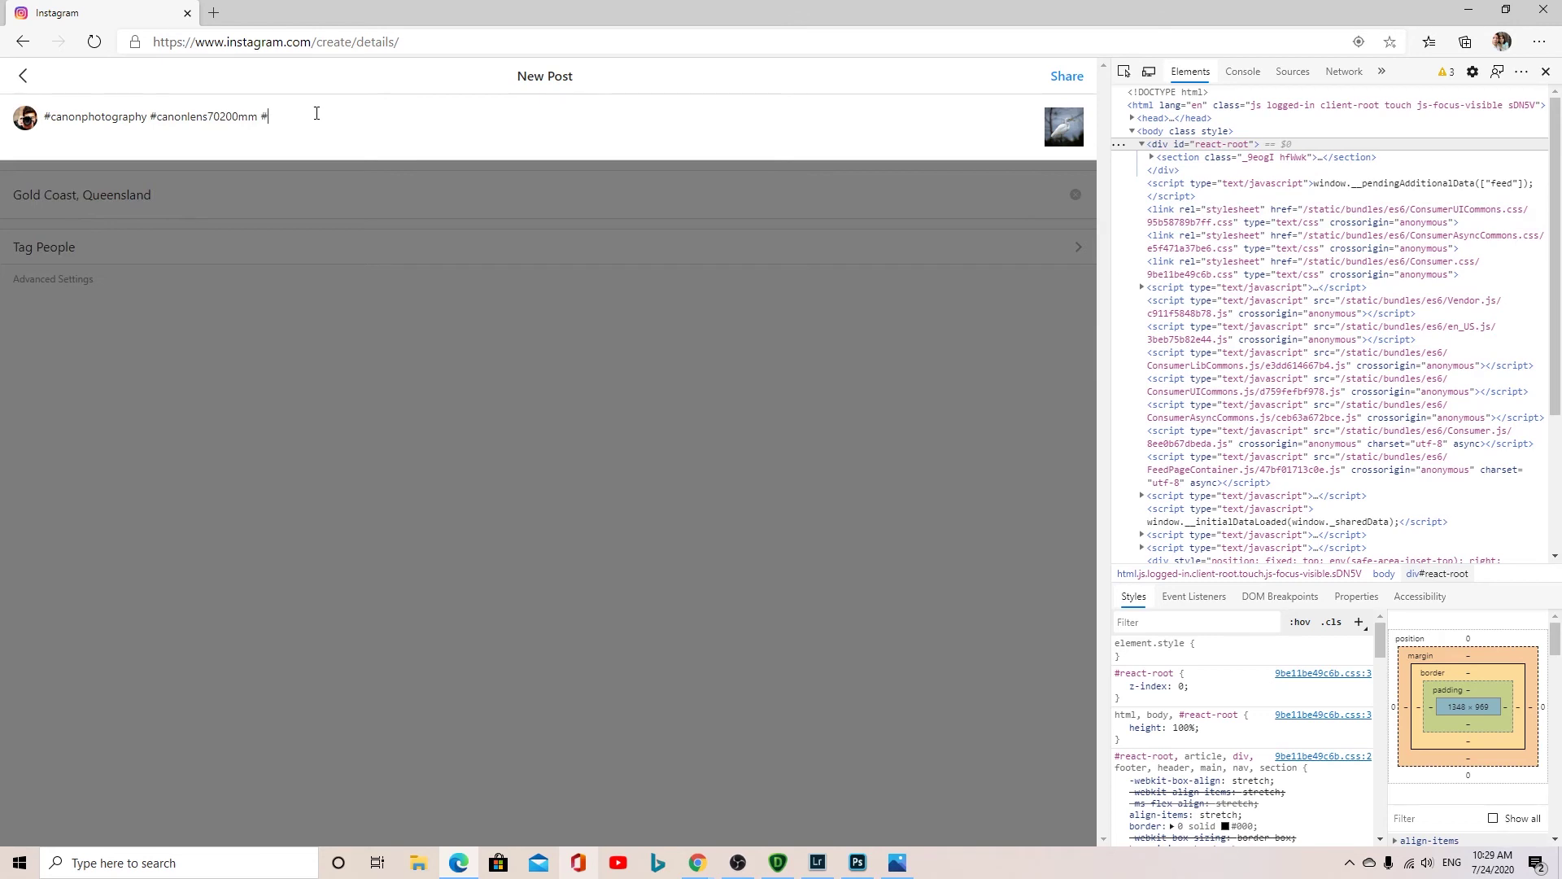